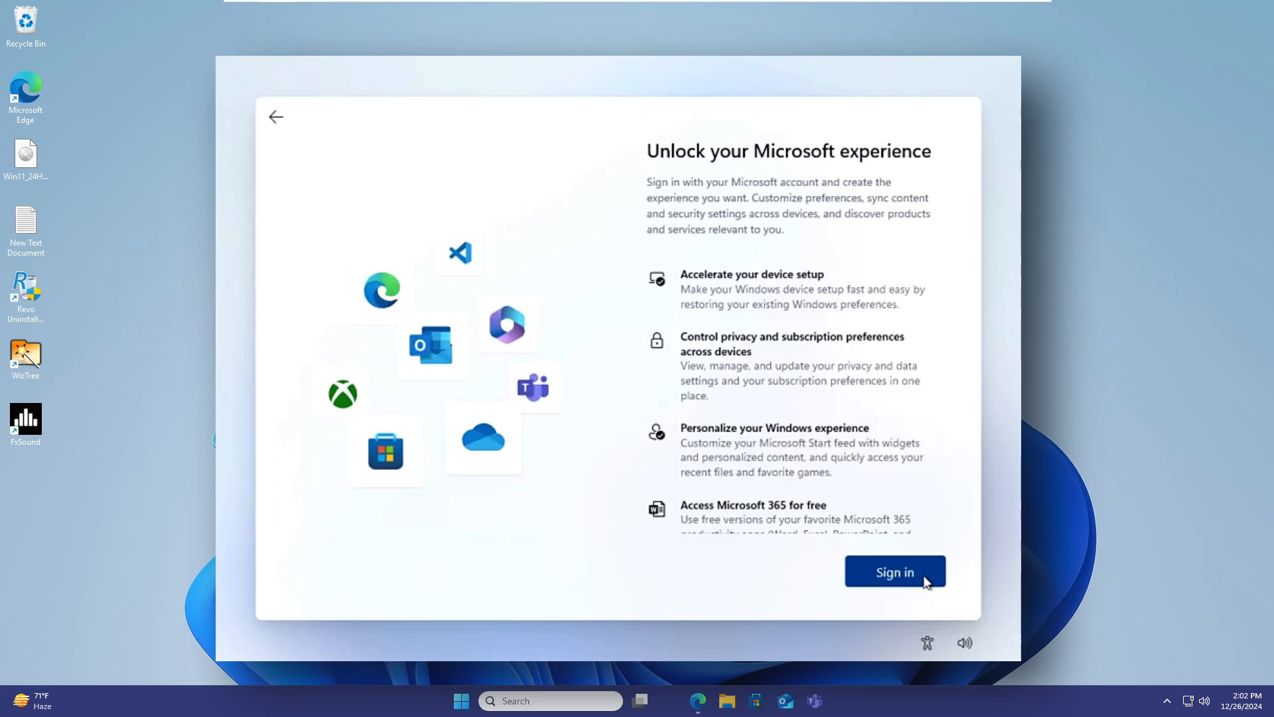
left_click(276, 117)
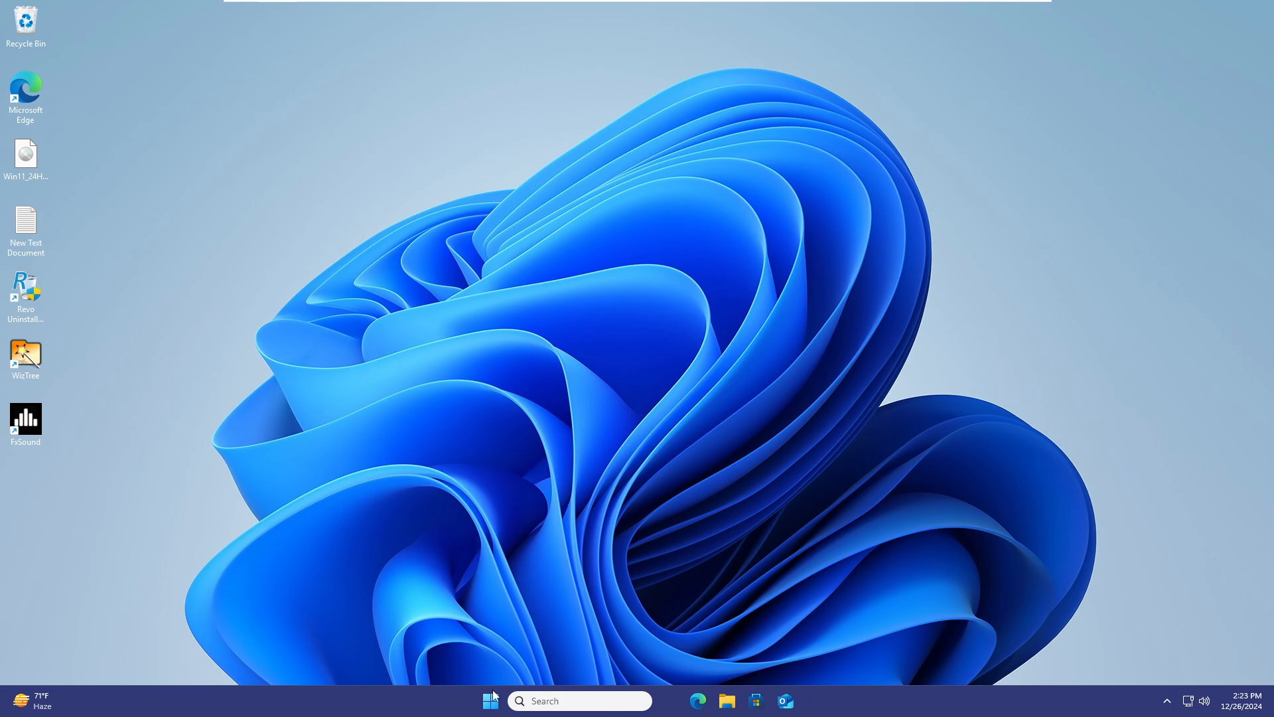
Open Task Manager's Performance page and examine the memory and CPU usage
right_click(497, 696)
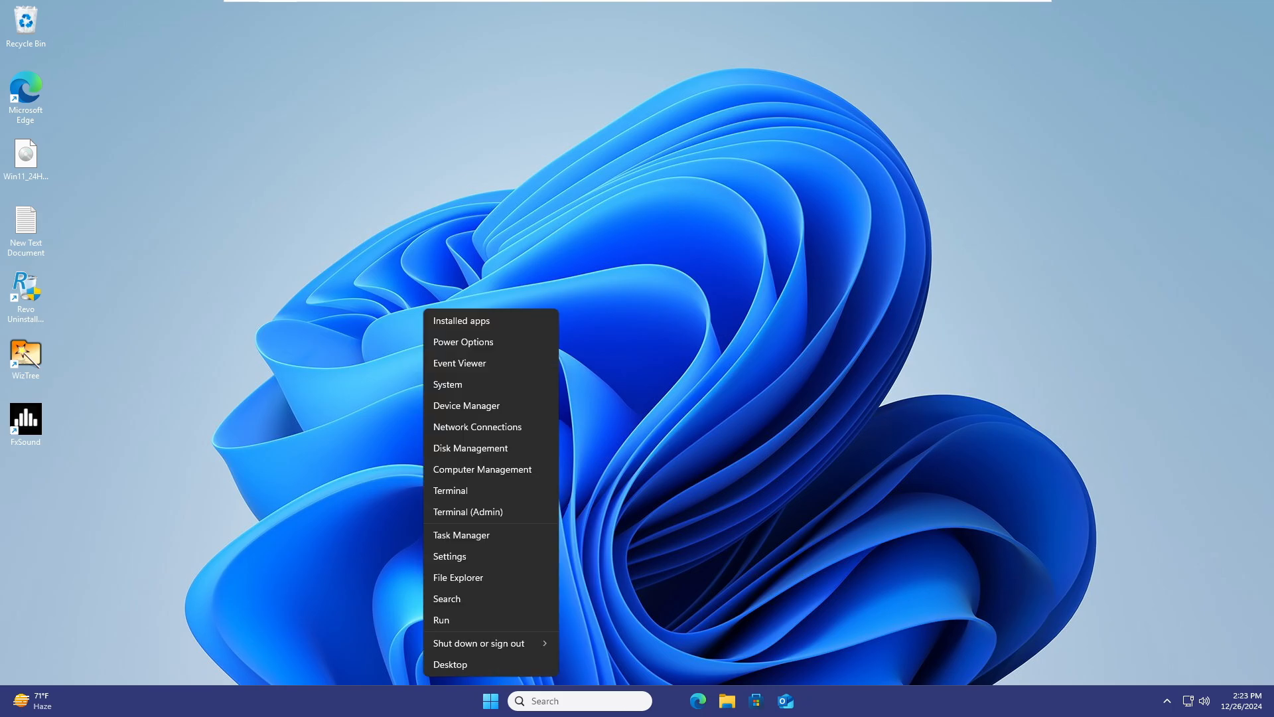
right_click(495, 688)
left_click(492, 653)
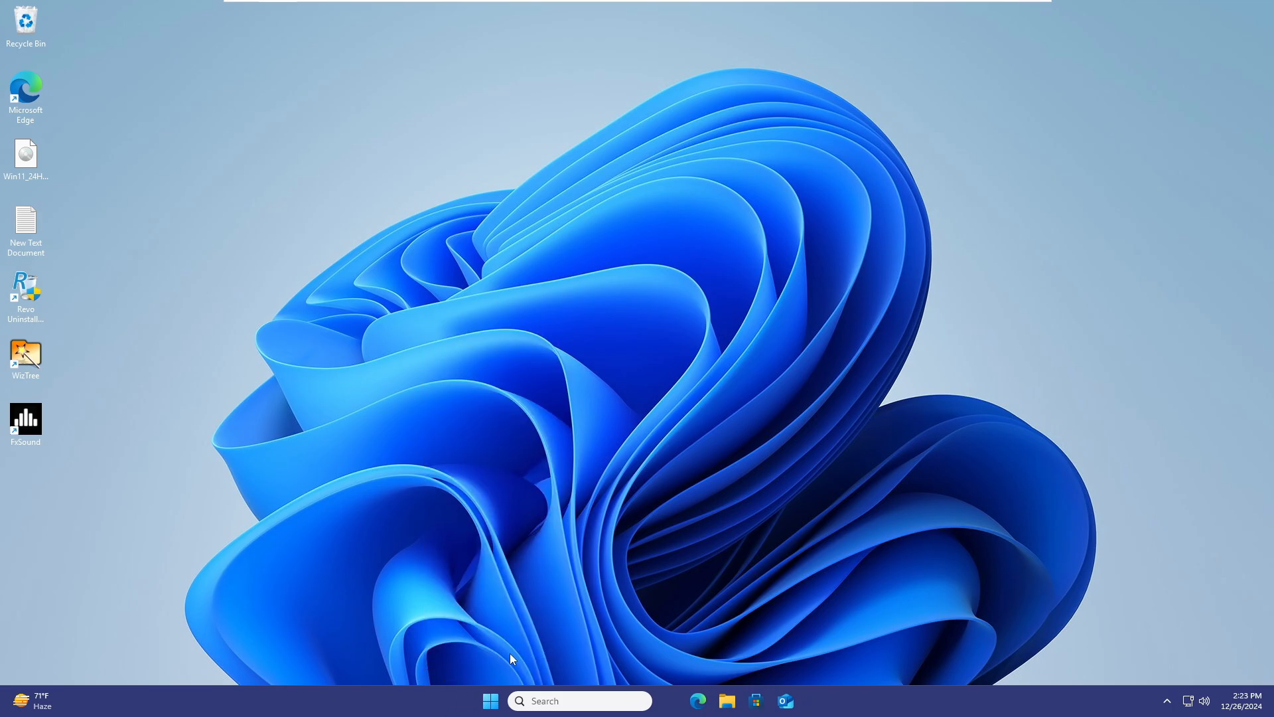
left_click(456, 252)
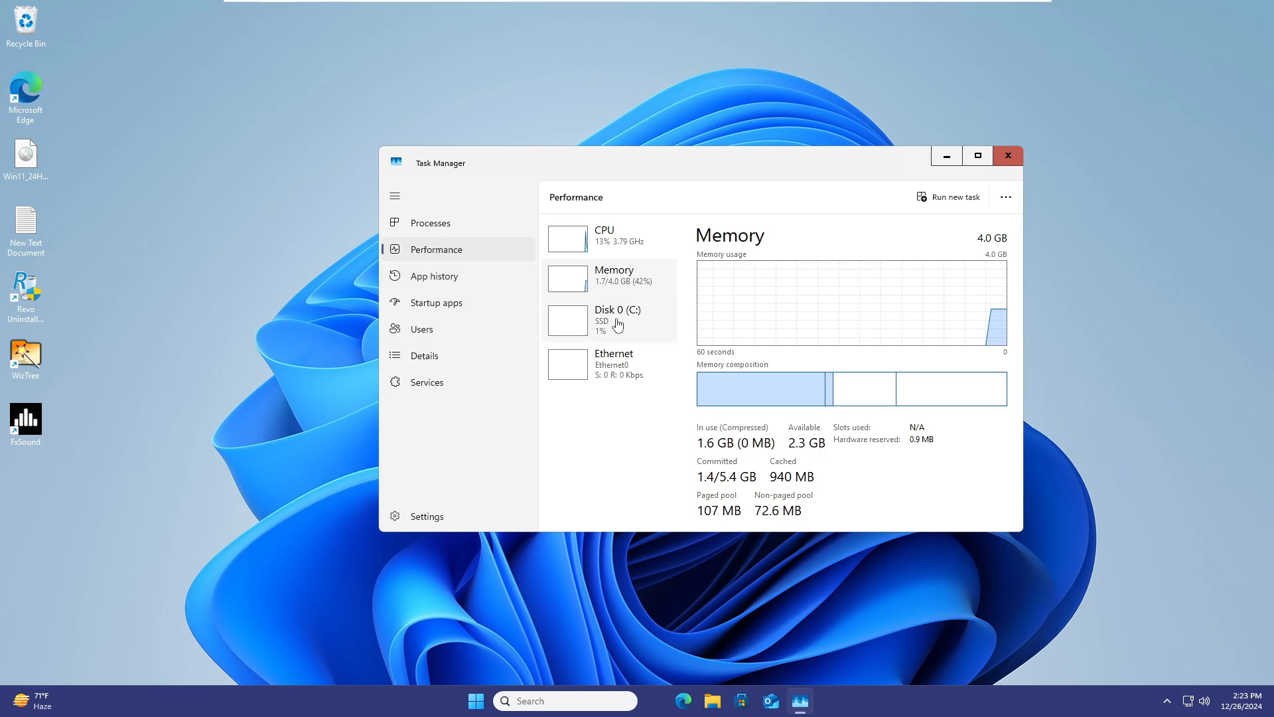
left_click(607, 251)
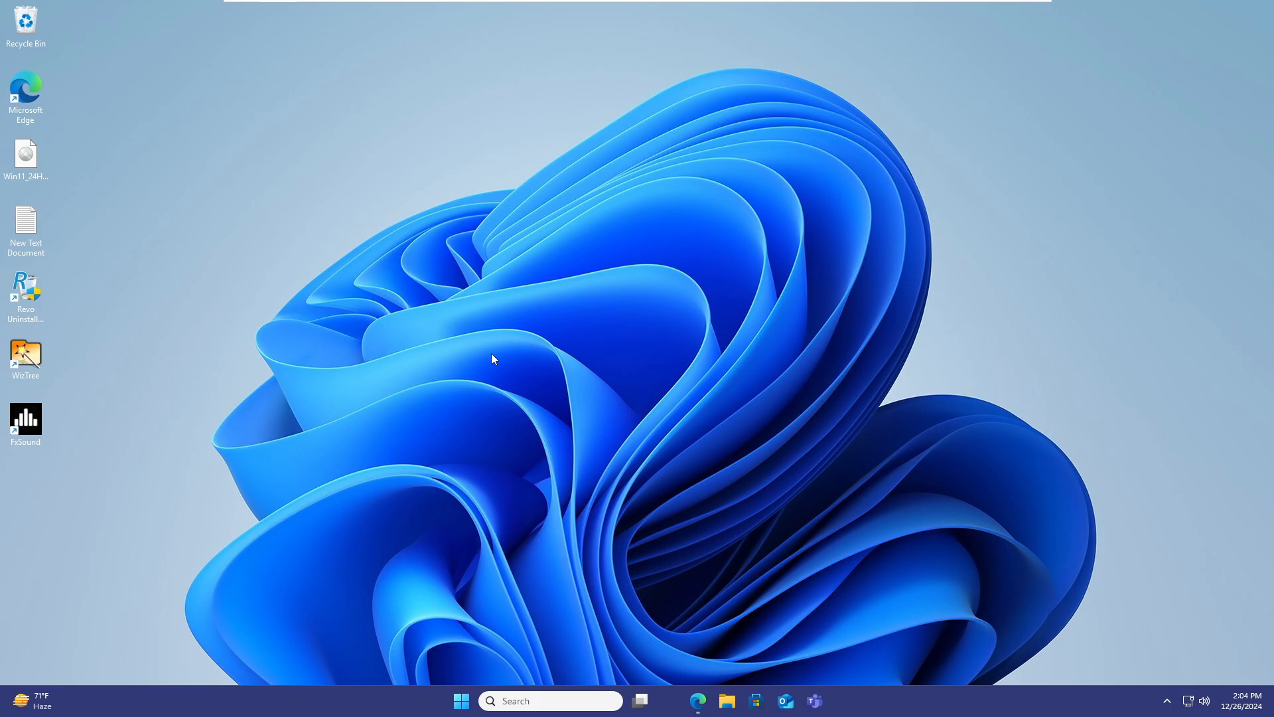
Switch to Microsoft Edge and look over The Ultimate Windows Utility page and the Winaero Tweaker download and About sections
left_click(697, 701)
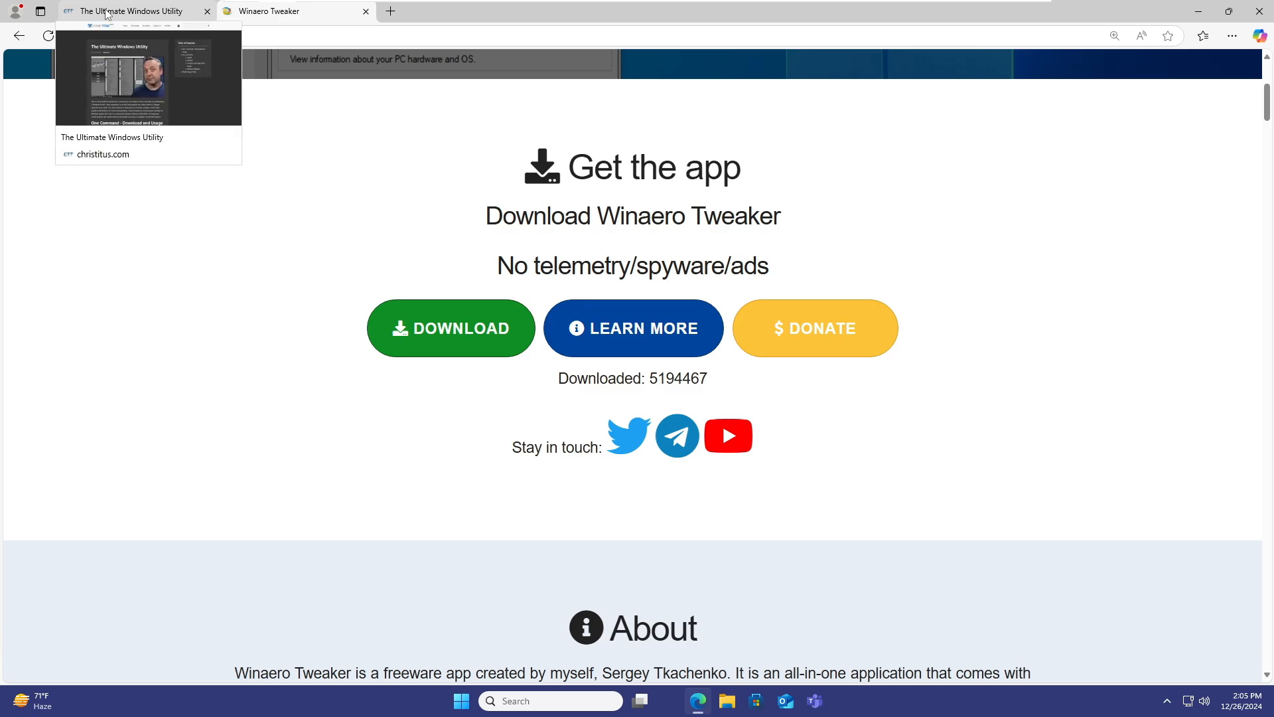
left_click(108, 14)
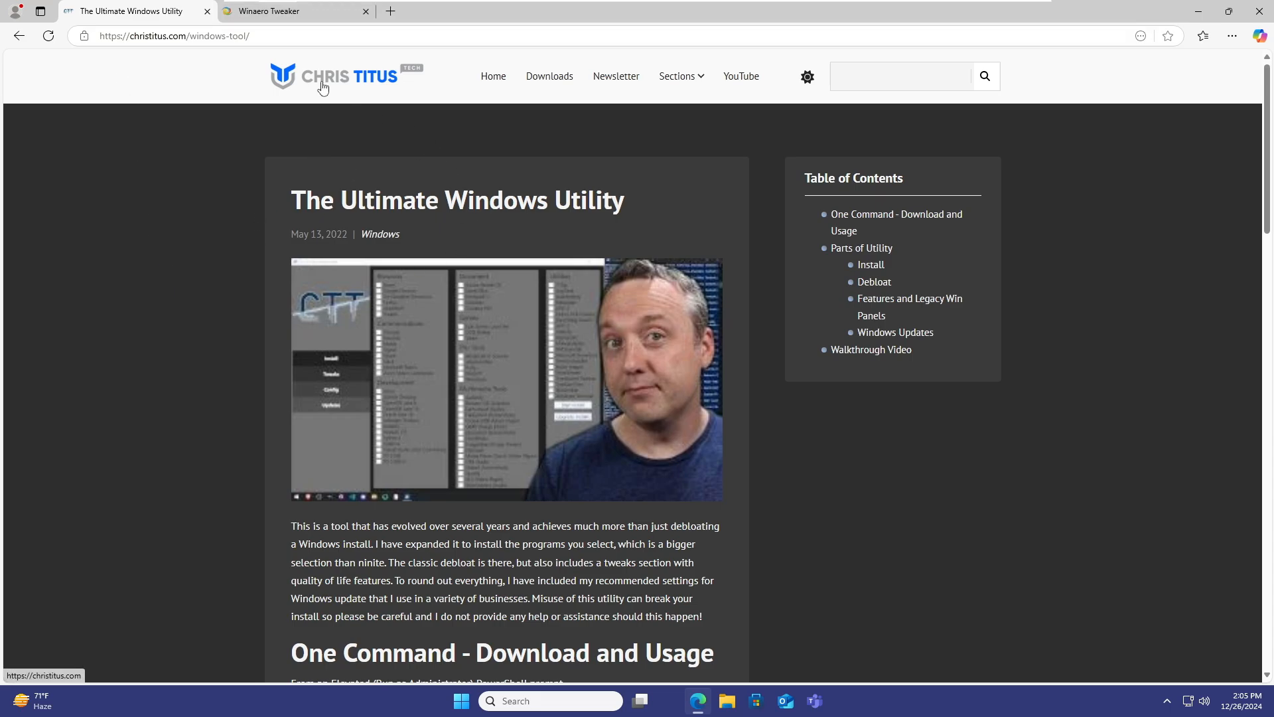
left_click(308, 11)
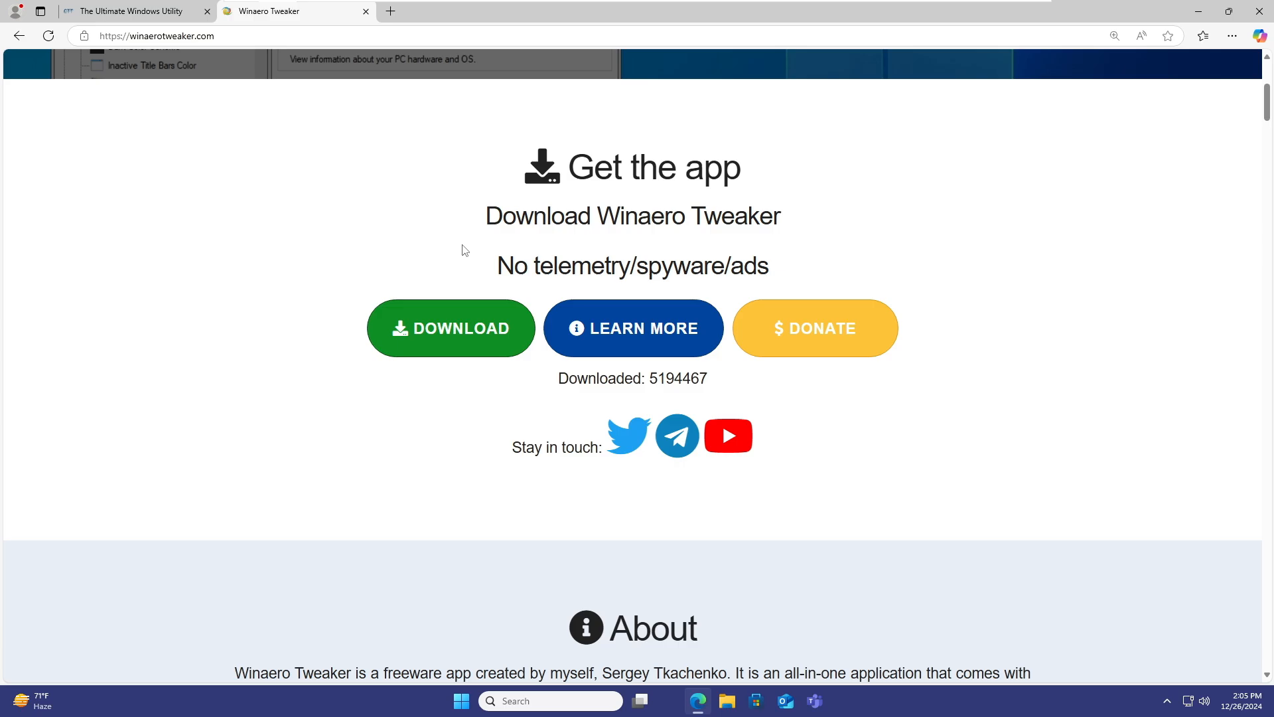
scroll(458, 258, "down", 5)
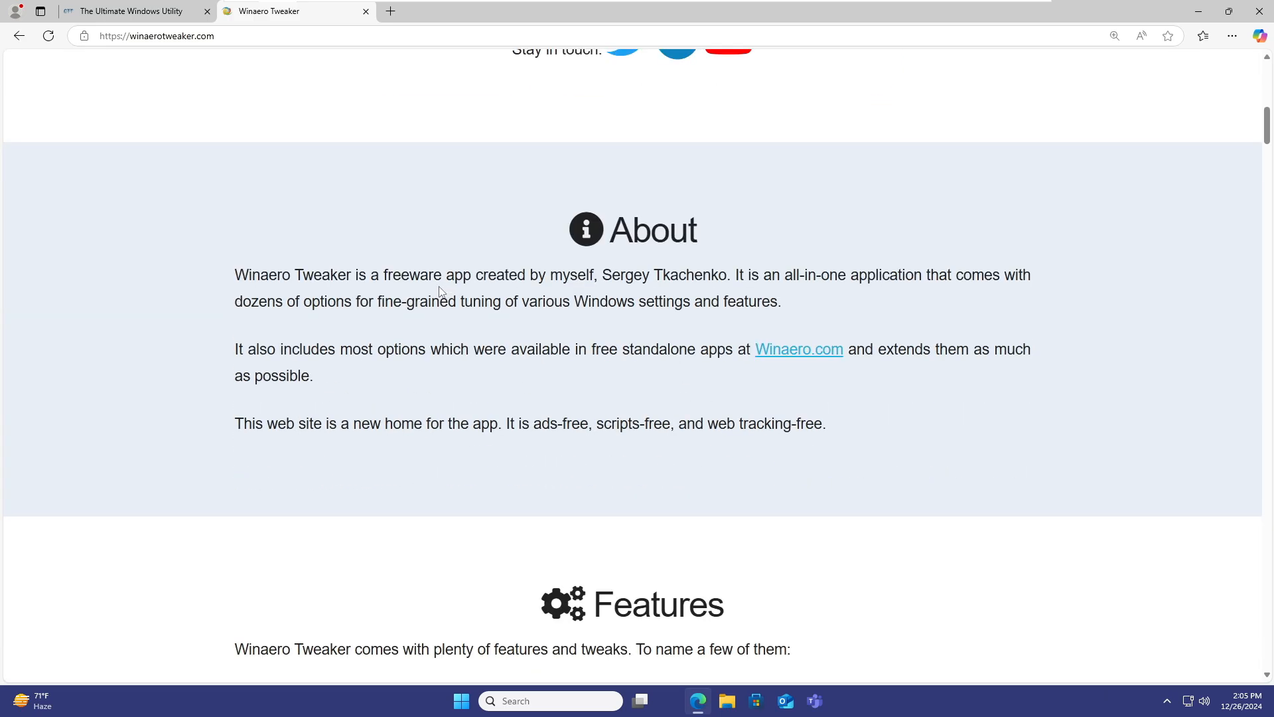
scroll(439, 287, "up", 5)
left_click(160, 11)
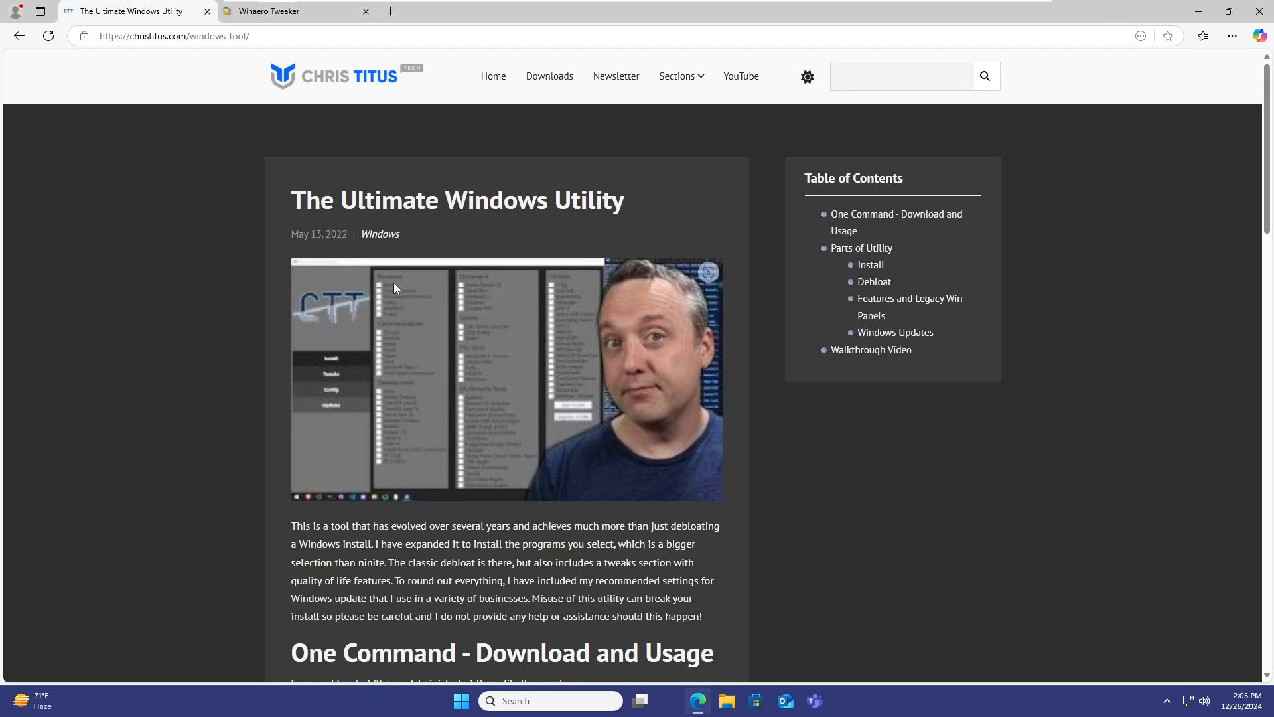
left_click_drag(251, 36, 98, 38)
left_click(142, 425)
scroll(210, 432, "down", 5)
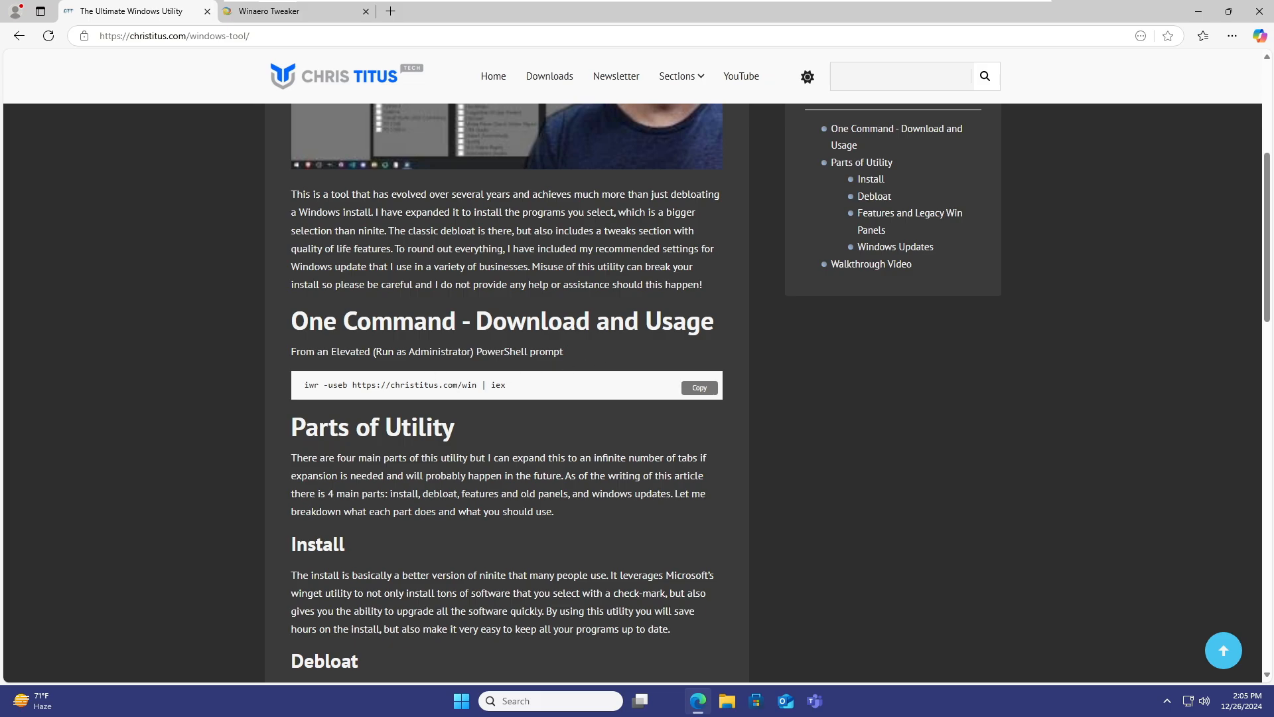
left_click(700, 393)
left_click(1229, 11)
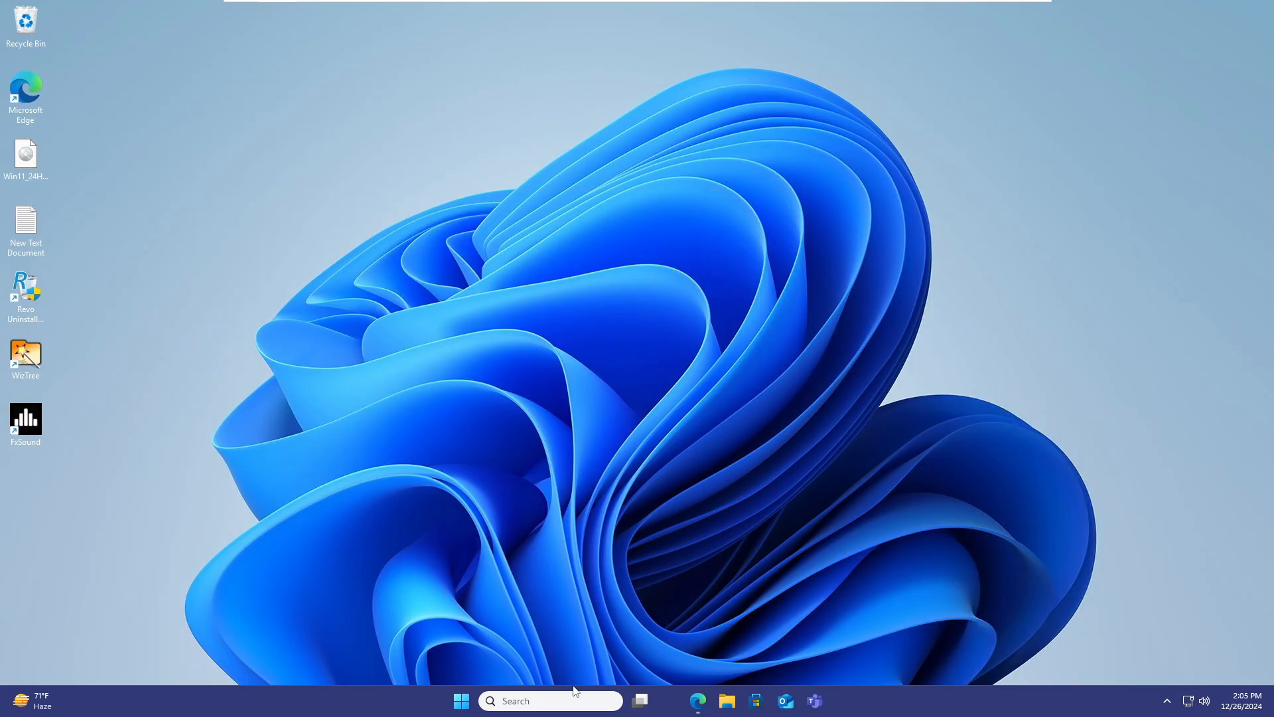
left_click(573, 701)
type("powershe")
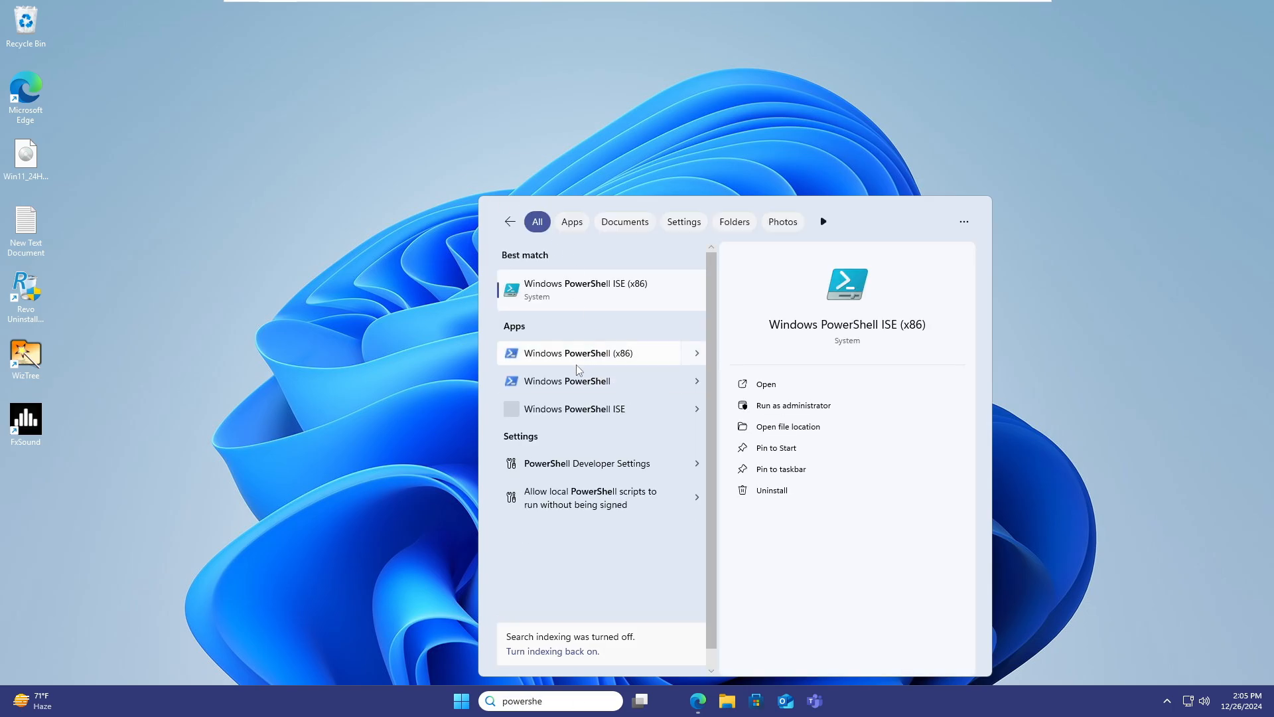
right_click(576, 382)
left_click(619, 401)
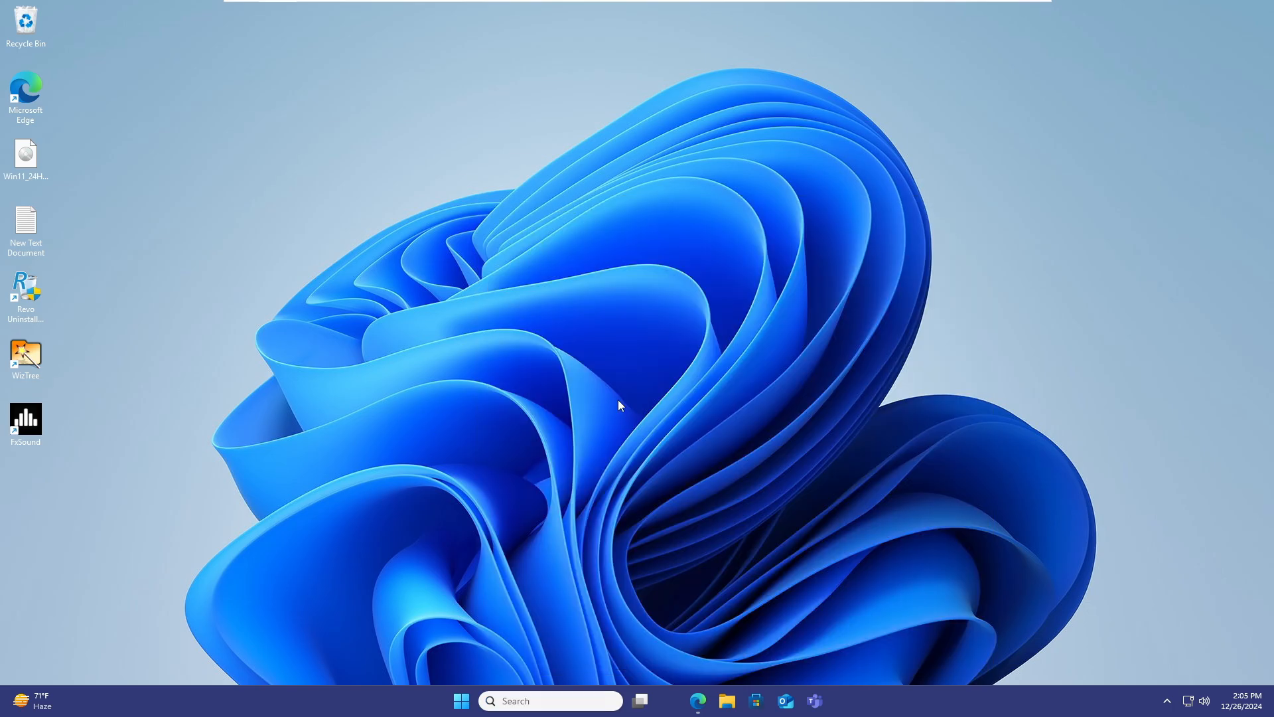
left_click(591, 460)
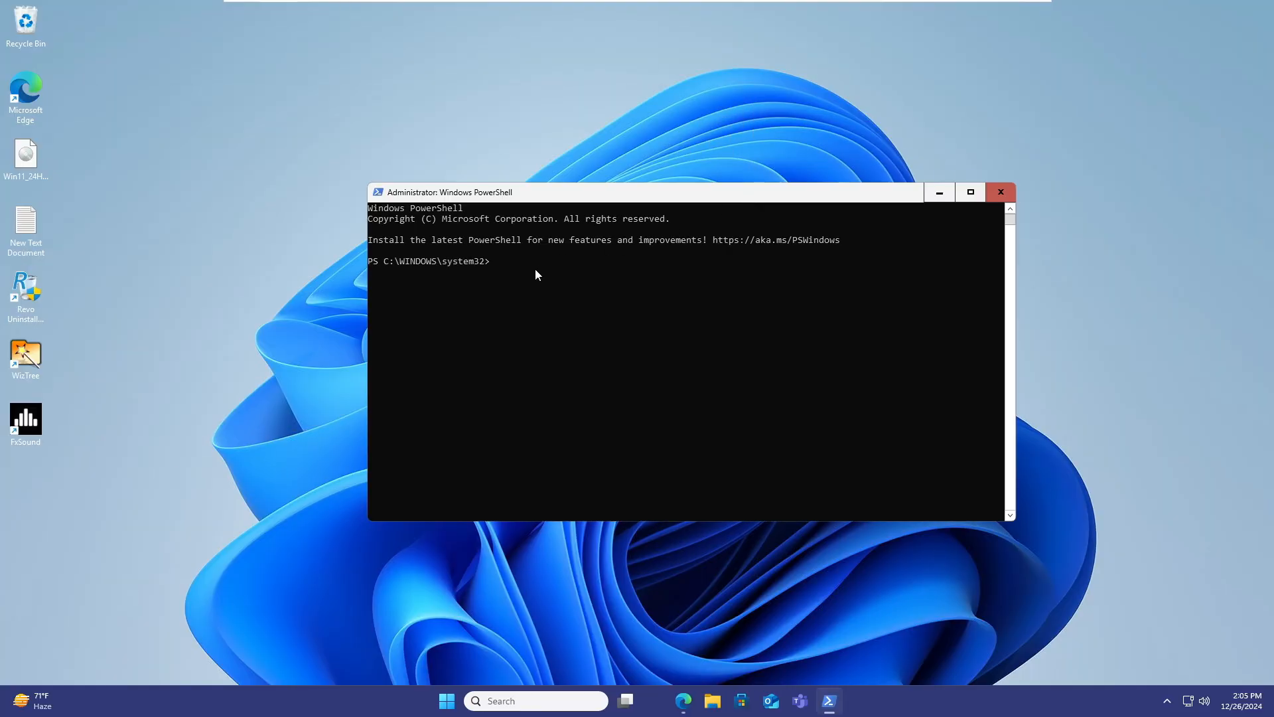
key("ctrl+v")
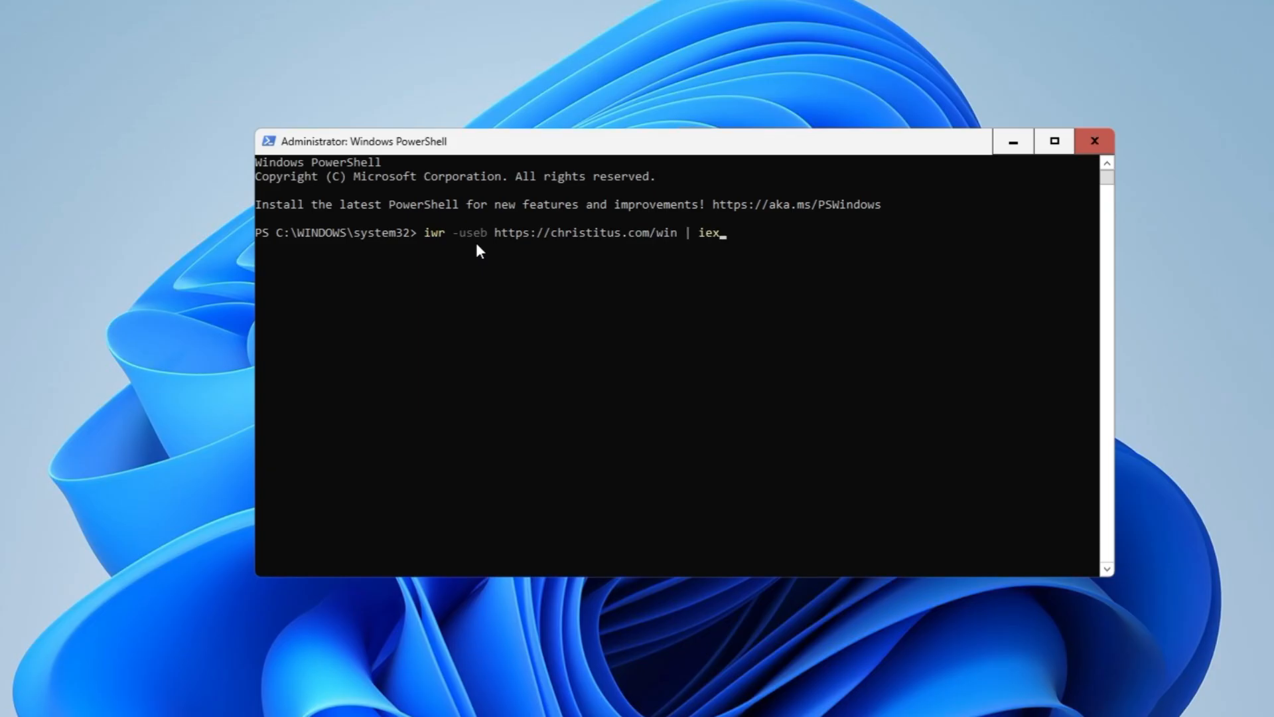
key("Return")
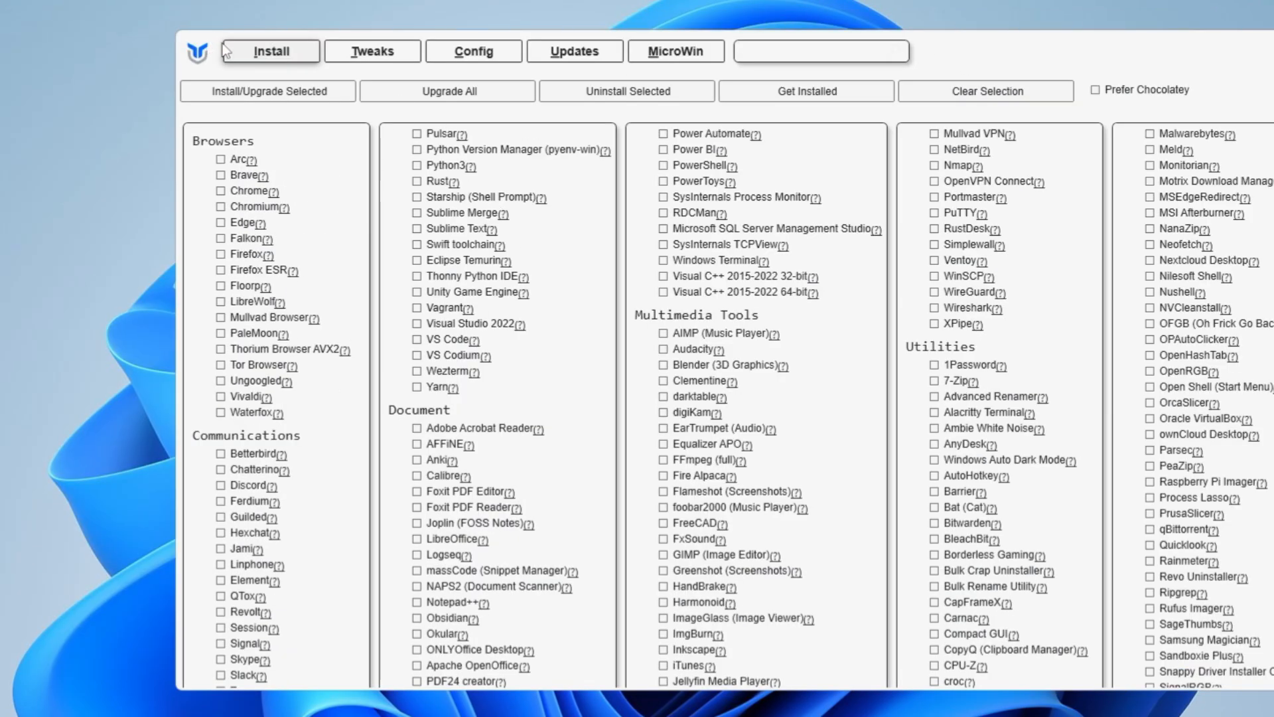
Look through the utility's Tweaks, Config, Updates and MicroWin pages and return to the Install page
left_click(402, 56)
left_click(469, 52)
left_click(590, 56)
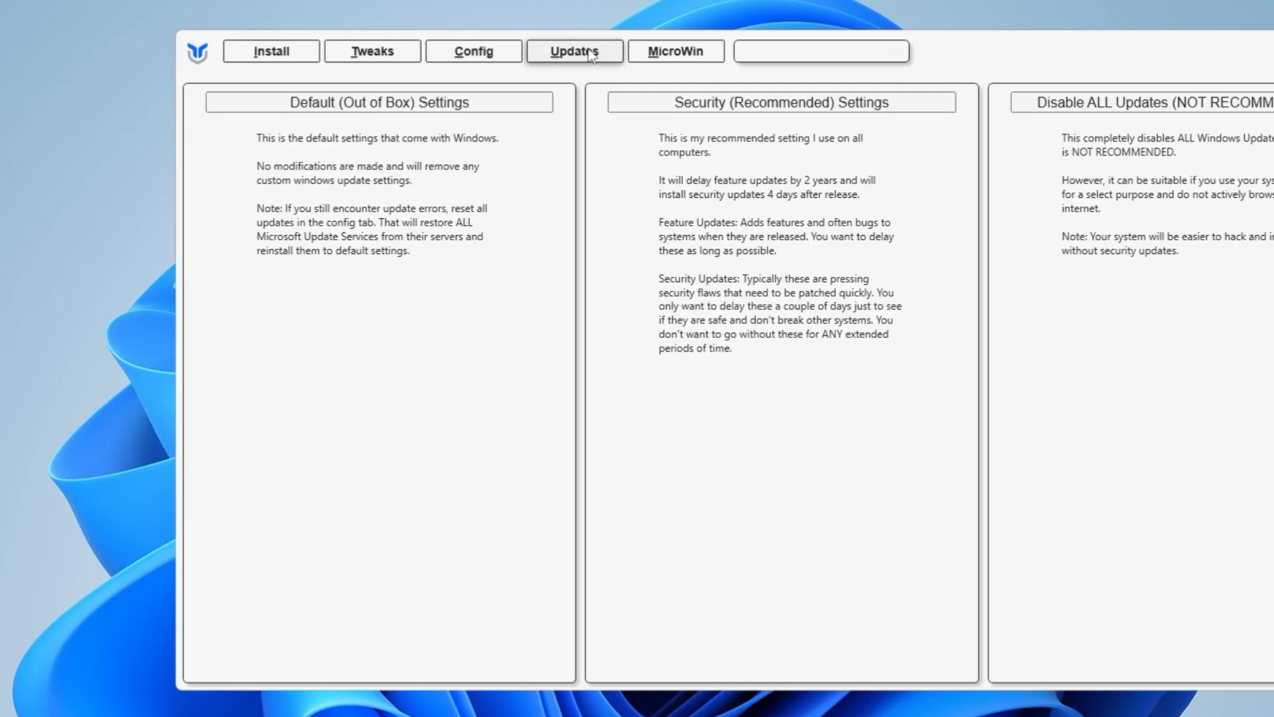
left_click(671, 51)
left_click(272, 53)
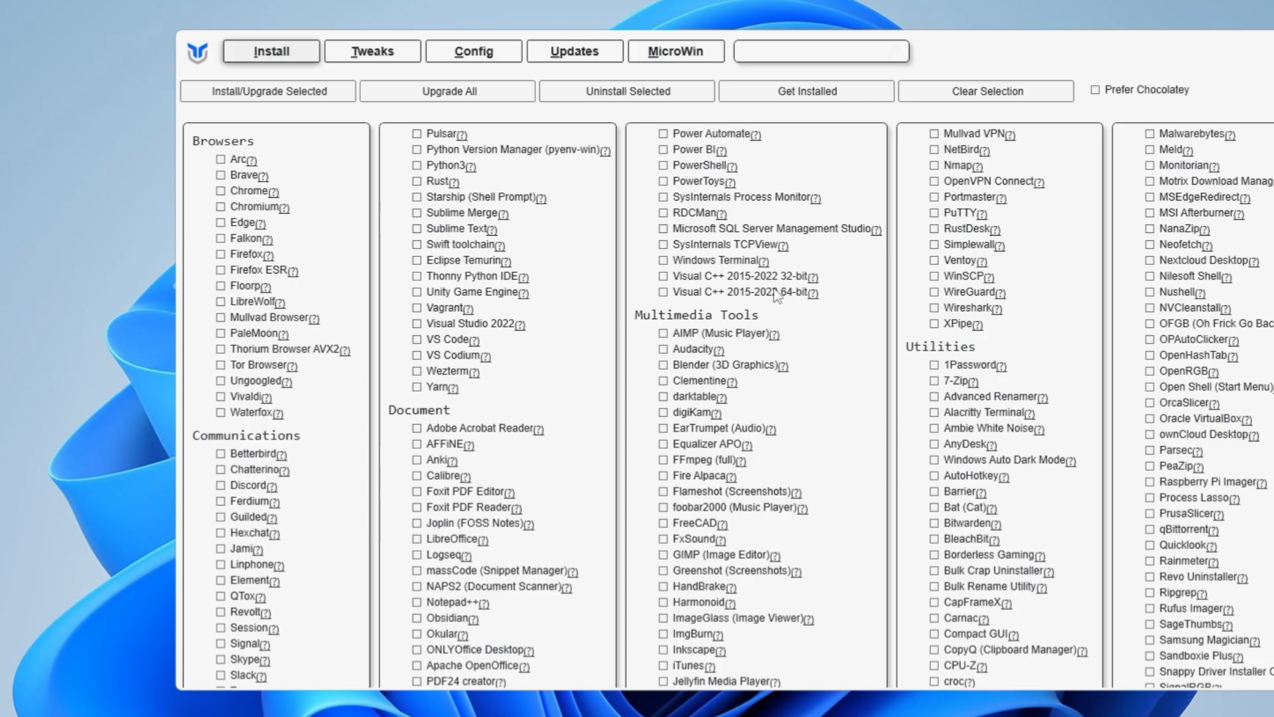
Mark FFmpeg (full) under Multimedia Tools for installation and clear that selection again
scroll(787, 328, "down", 3)
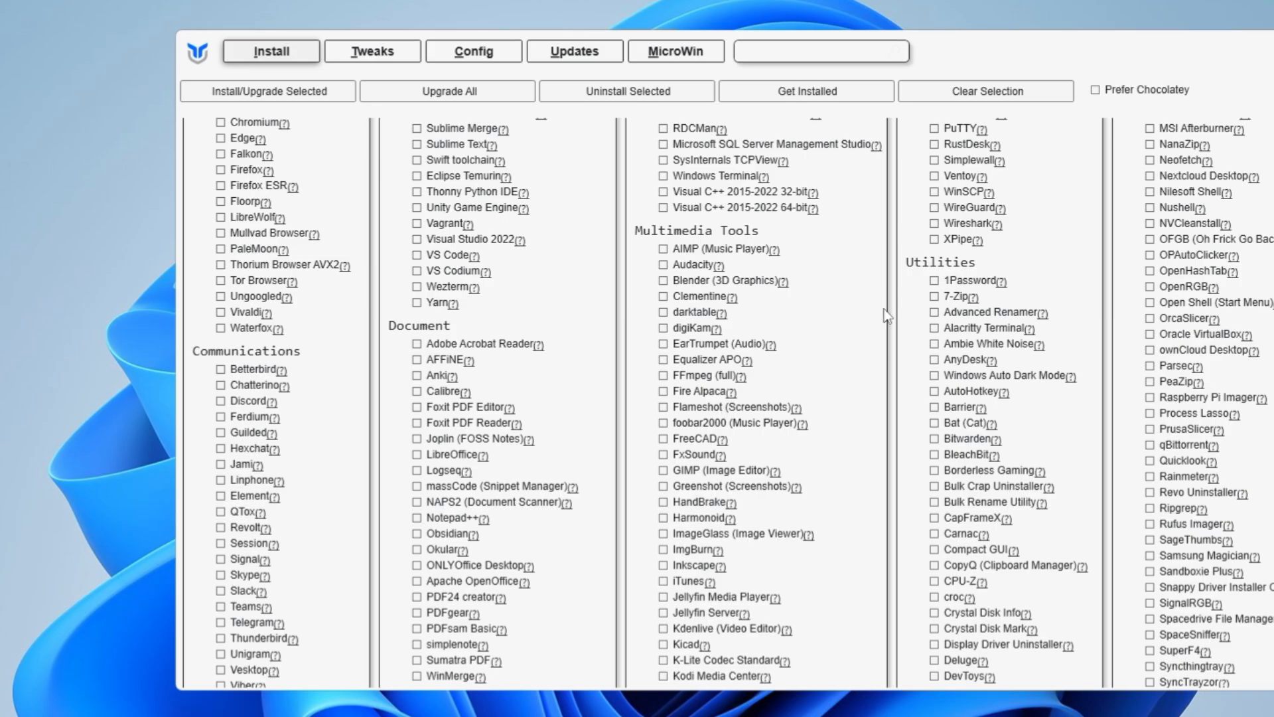
left_click(662, 376)
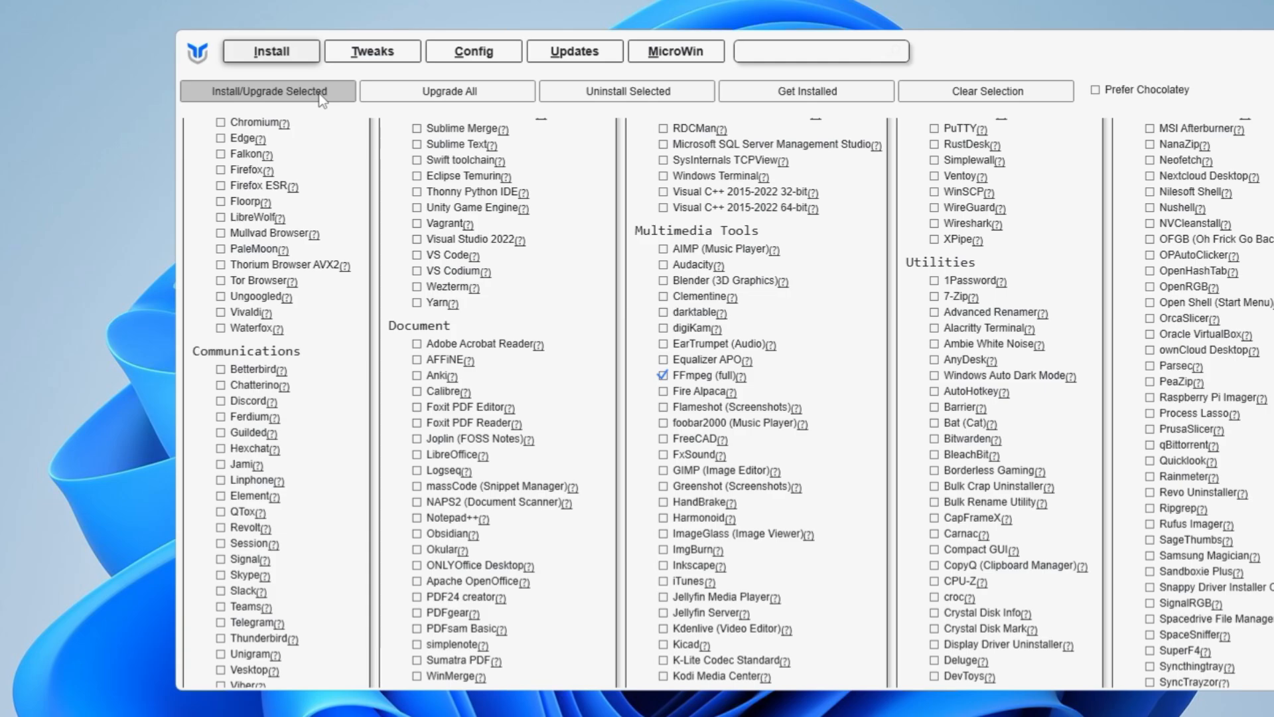
left_click(666, 376)
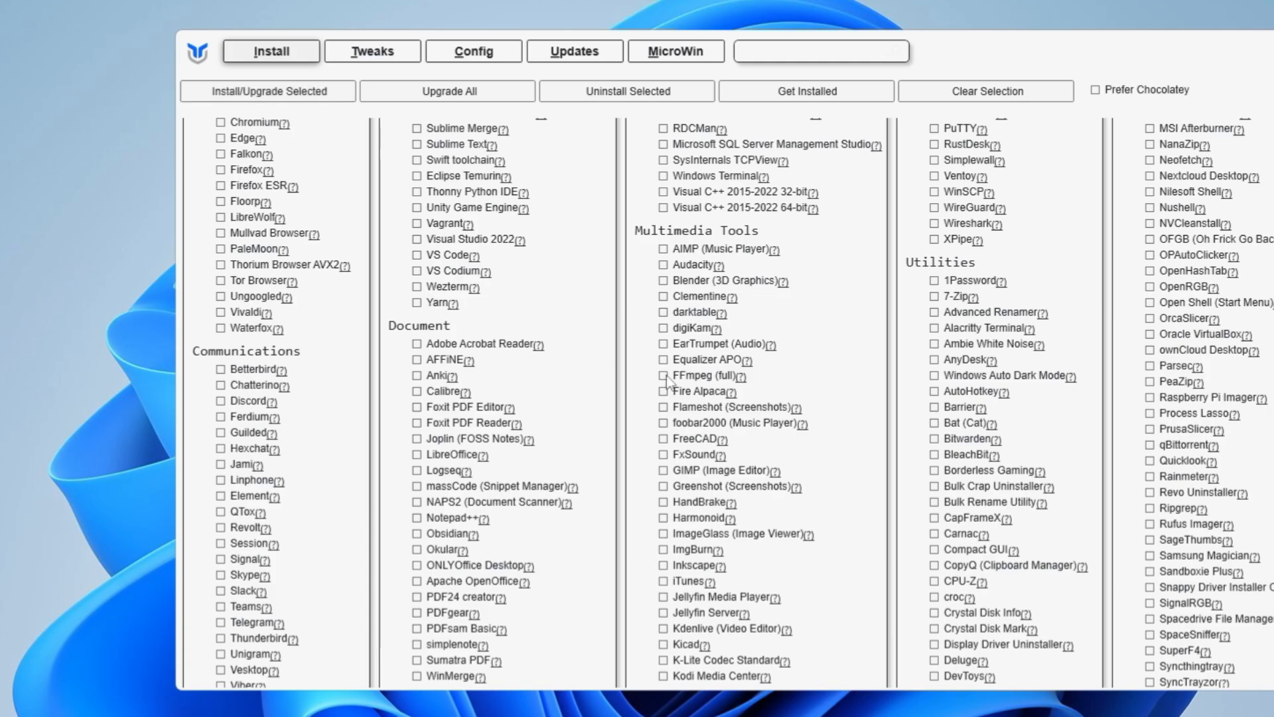
Apply the Standard recommended selection of tweaks and deselect Create Restore Point and Delete Temporary Files
left_click(367, 54)
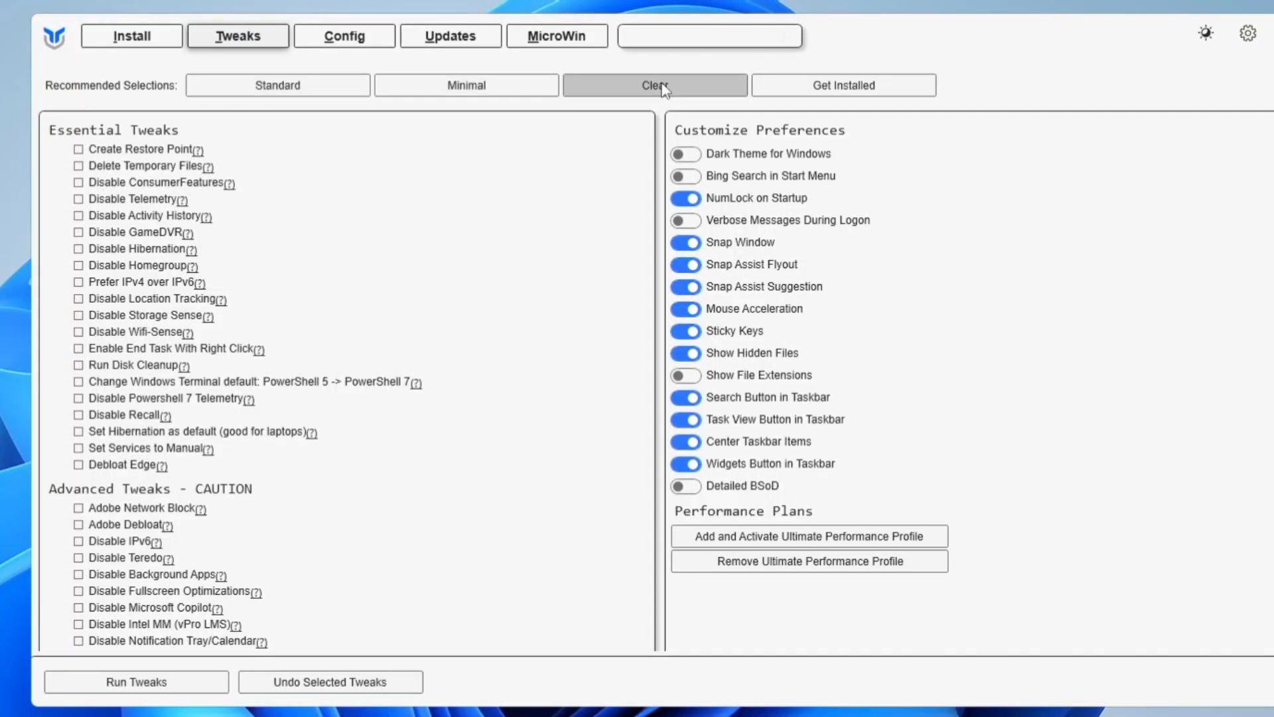
left_click(321, 98)
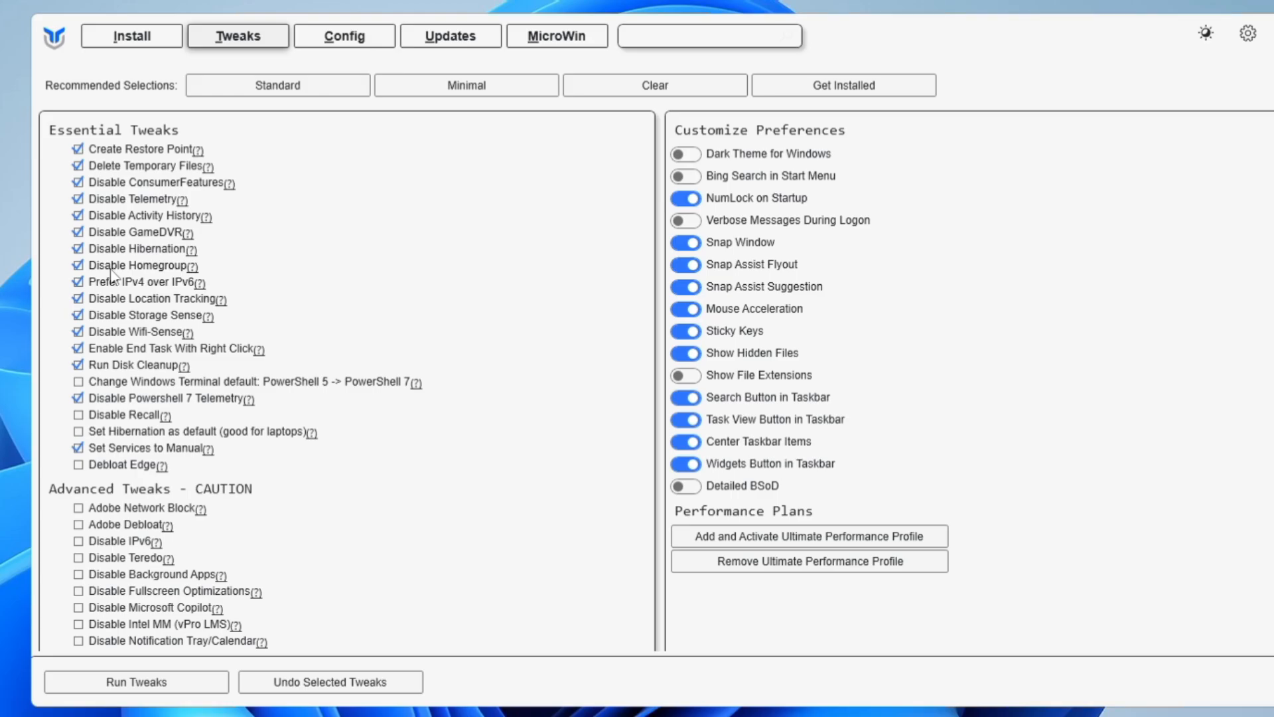
mouse_move(126, 154)
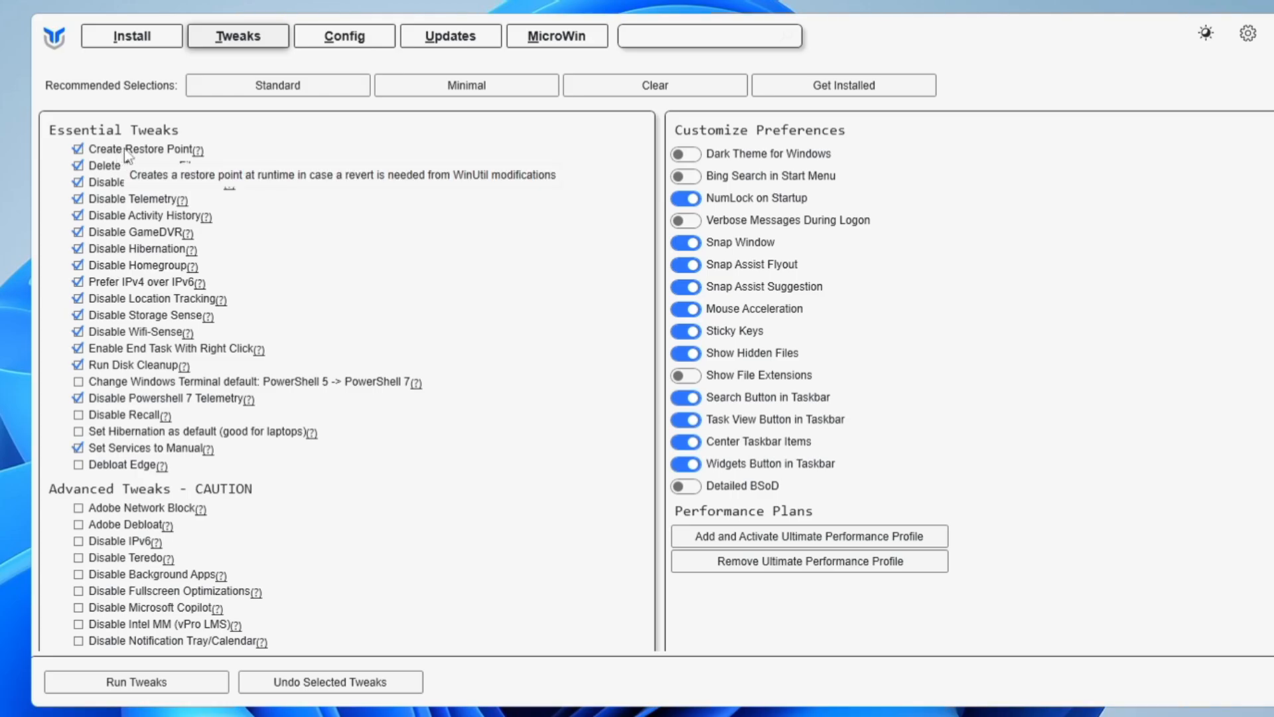
mouse_move(186, 209)
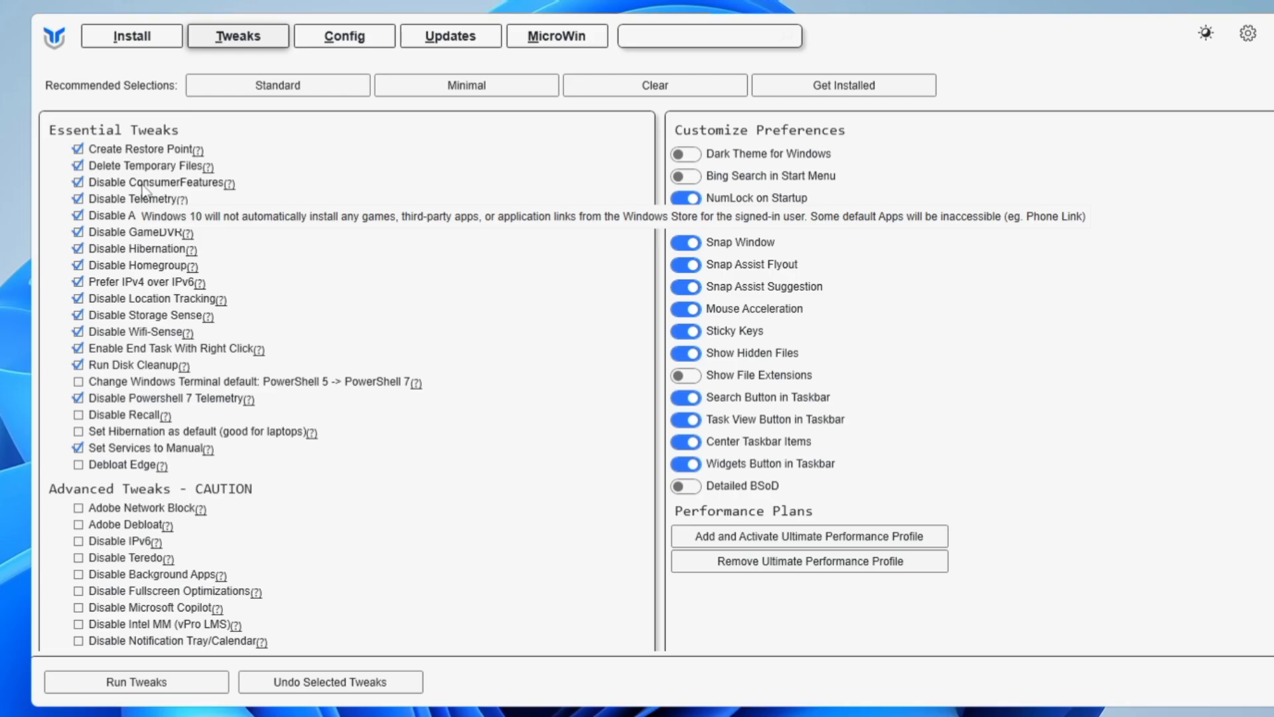
mouse_move(136, 207)
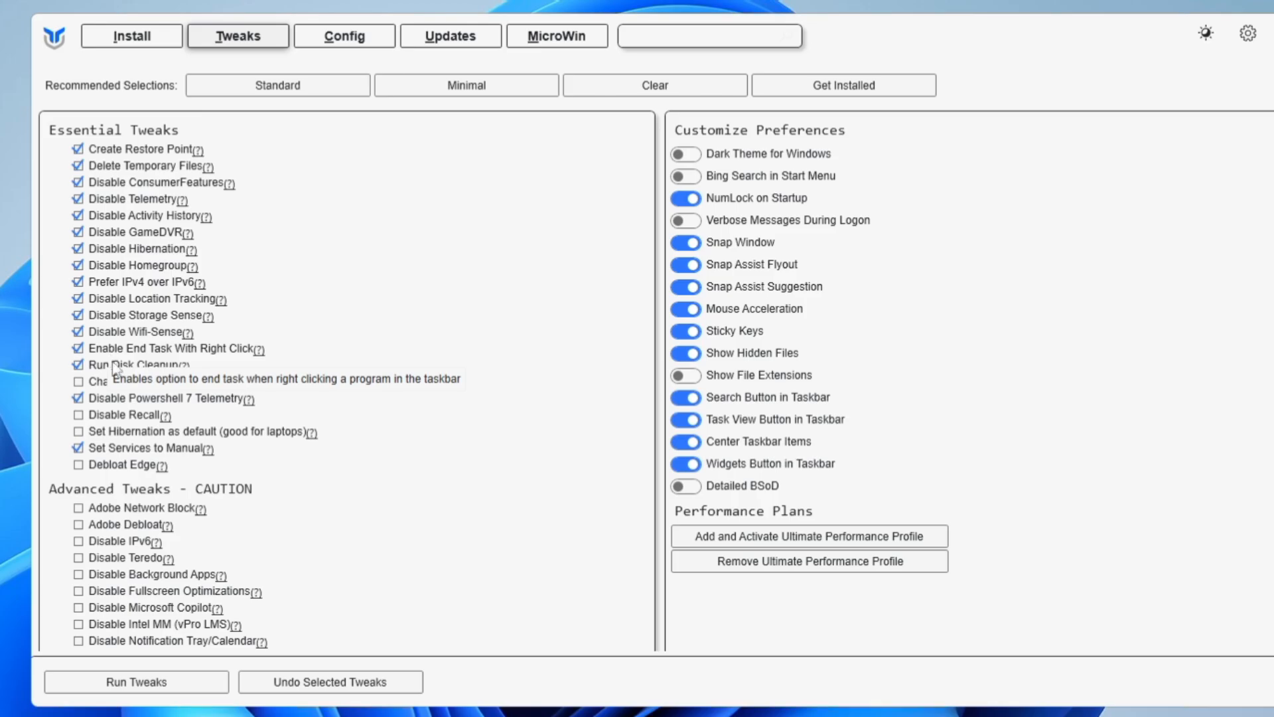
left_click(81, 152)
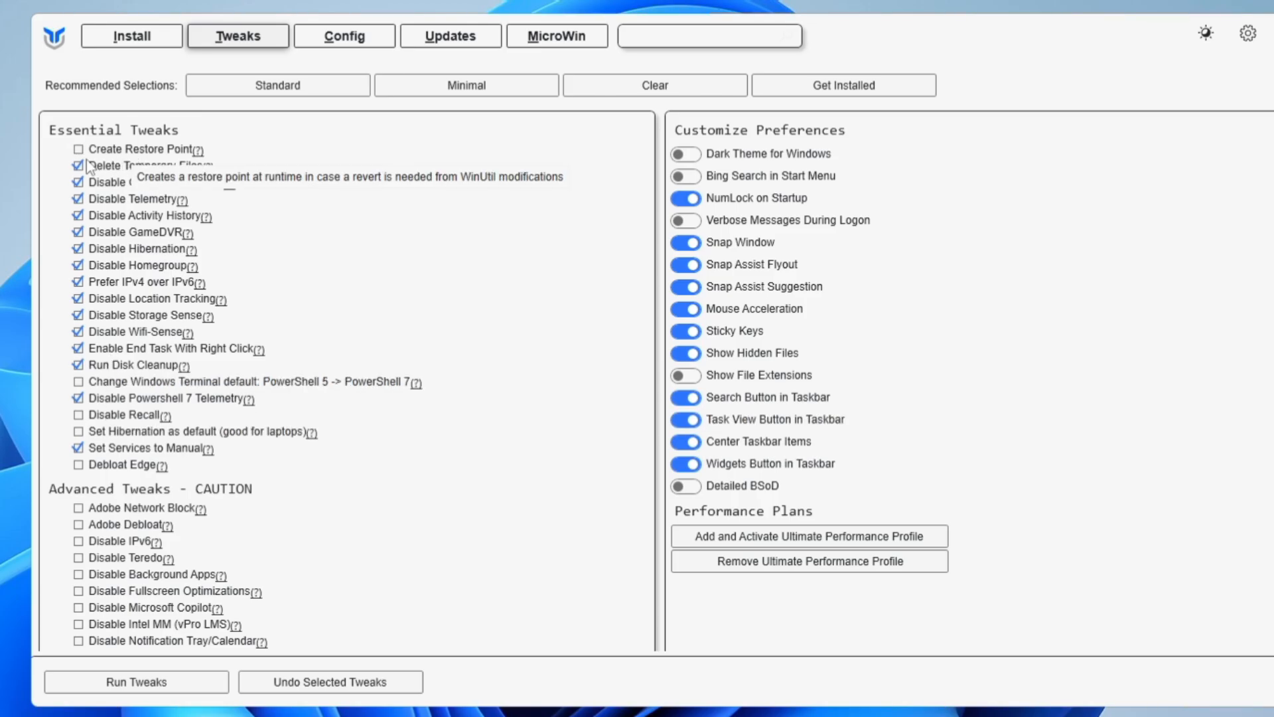
left_click(79, 168)
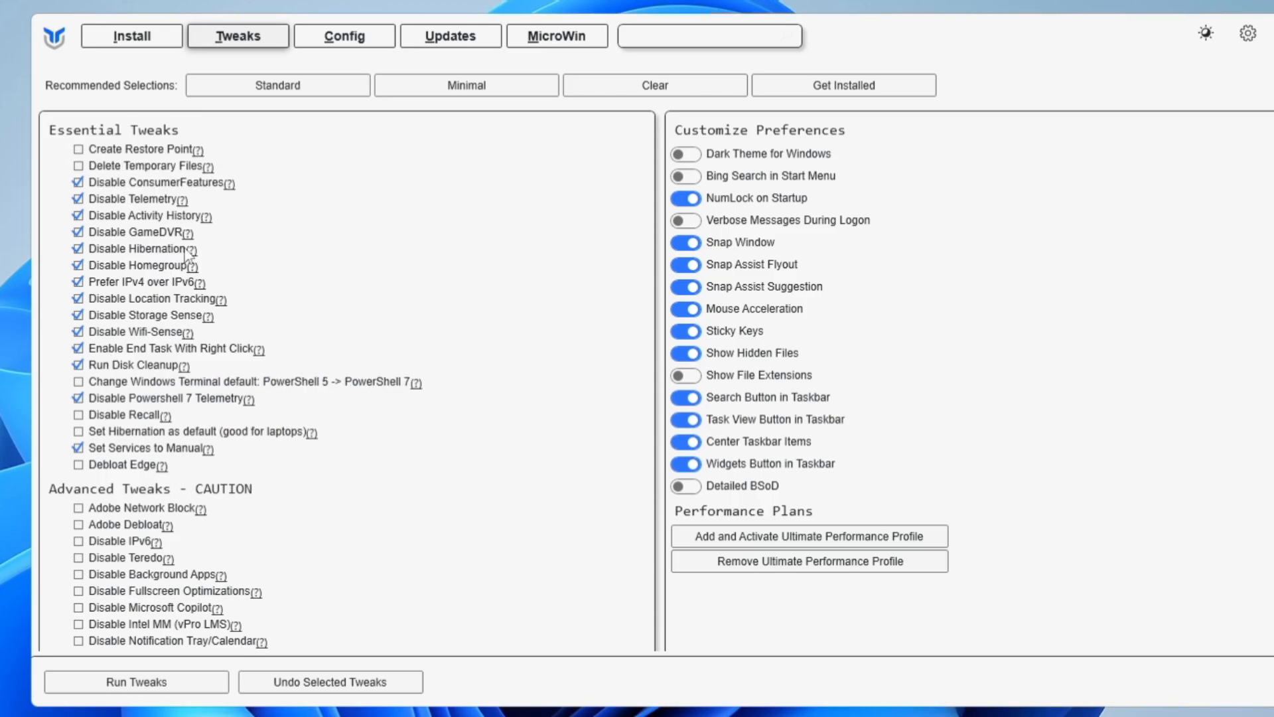
Select the advanced tweaks Disable Background Apps, Disable IPv6, Adobe Debloat, Disable Microsoft Copilot and Disable Notification Tray/Calendar
scroll(205, 319, "down", 2)
scroll(210, 333, "down", 1)
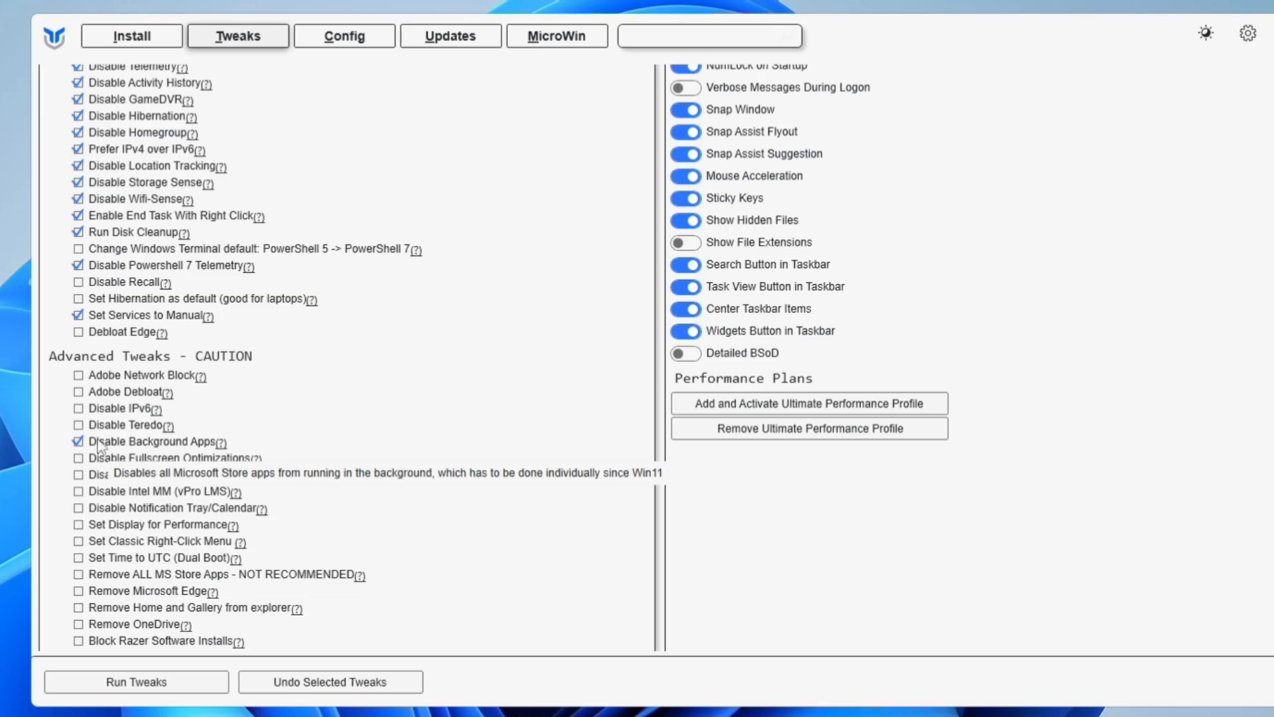
left_click(78, 408)
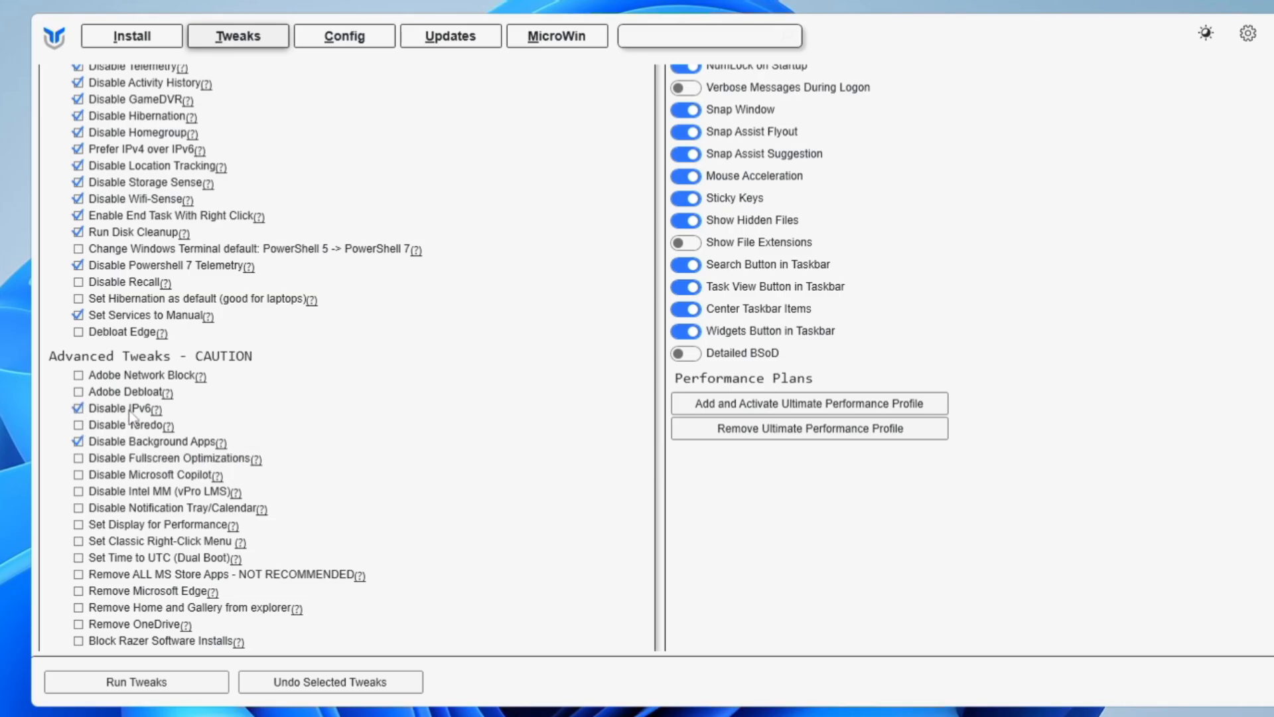
left_click(126, 392)
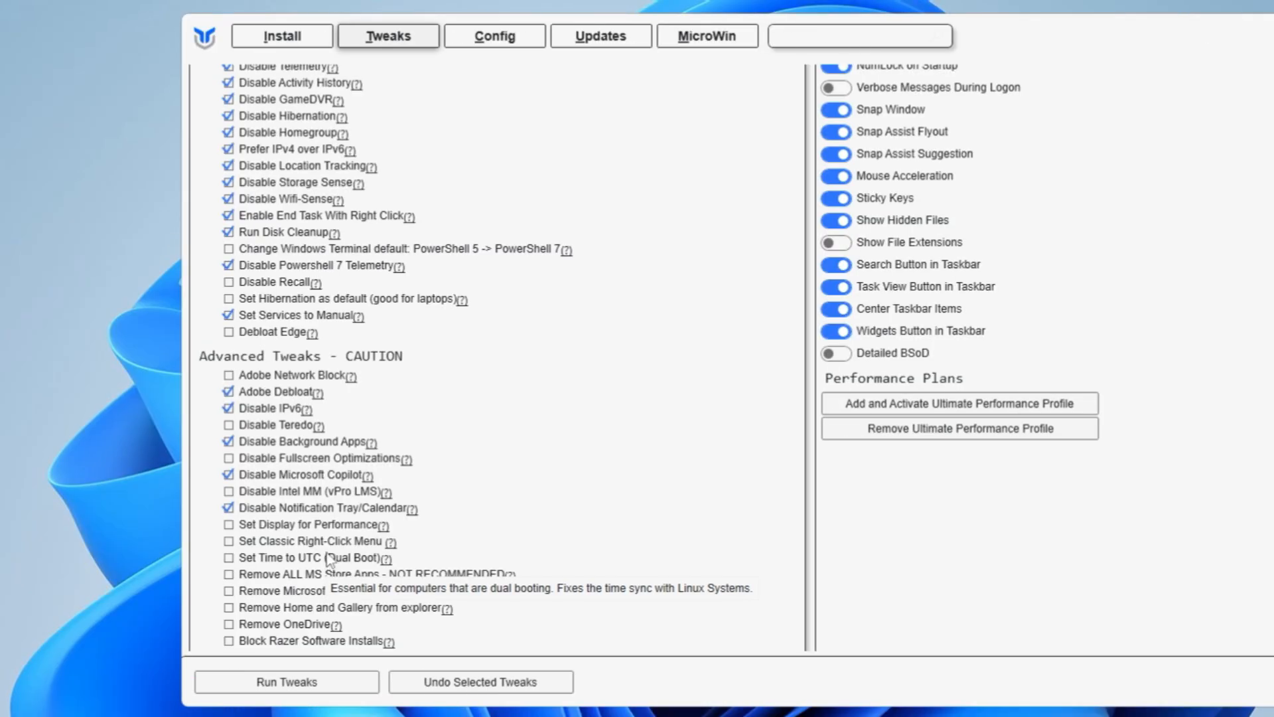
Check the desktop's current context menu and select the Set Classic Right-Click Menu and Remove OneDrive advanced tweaks
right_click(72, 231)
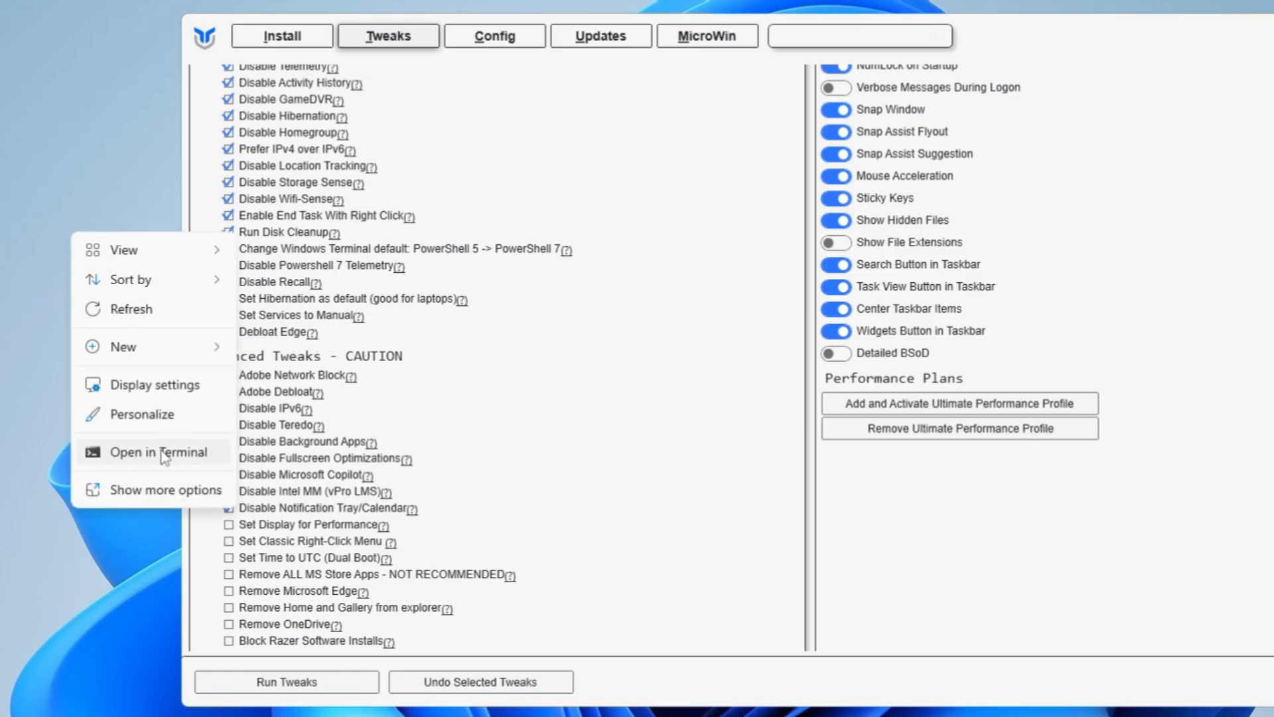
left_click(158, 559)
left_click(229, 543)
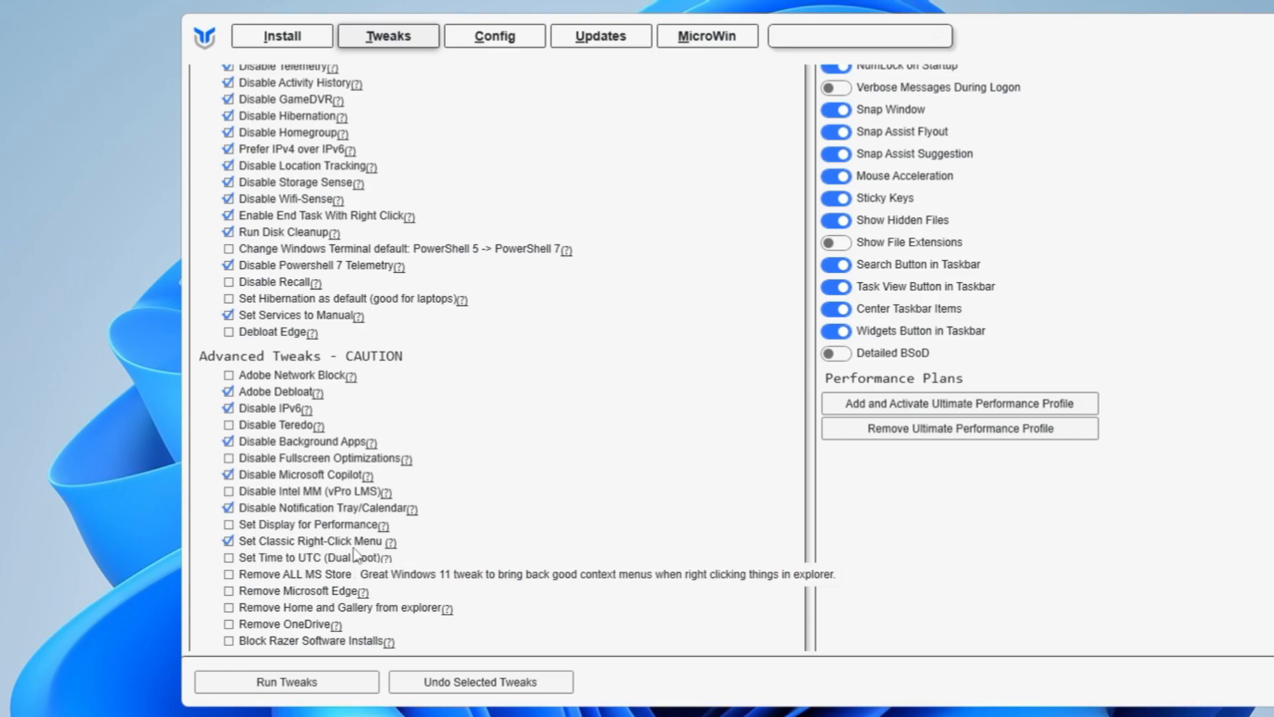
scroll(356, 554, "down", 1)
mouse_move(299, 553)
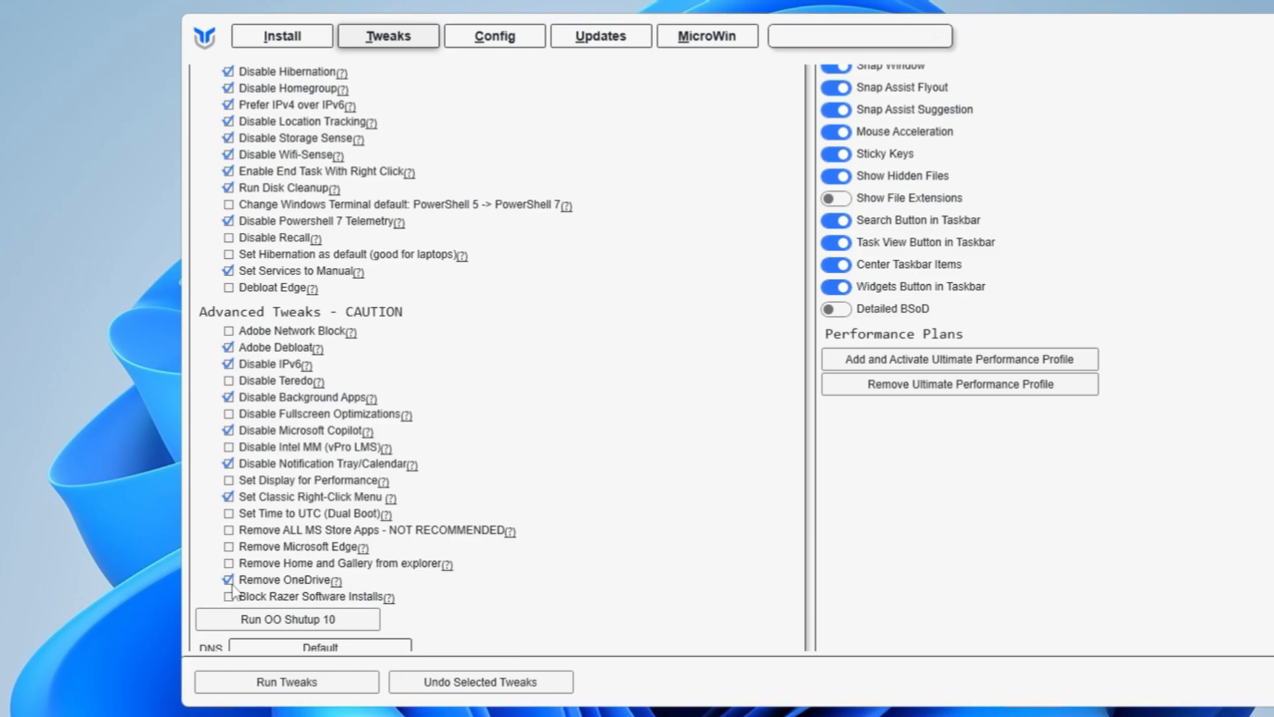
scroll(310, 471, "down", 2)
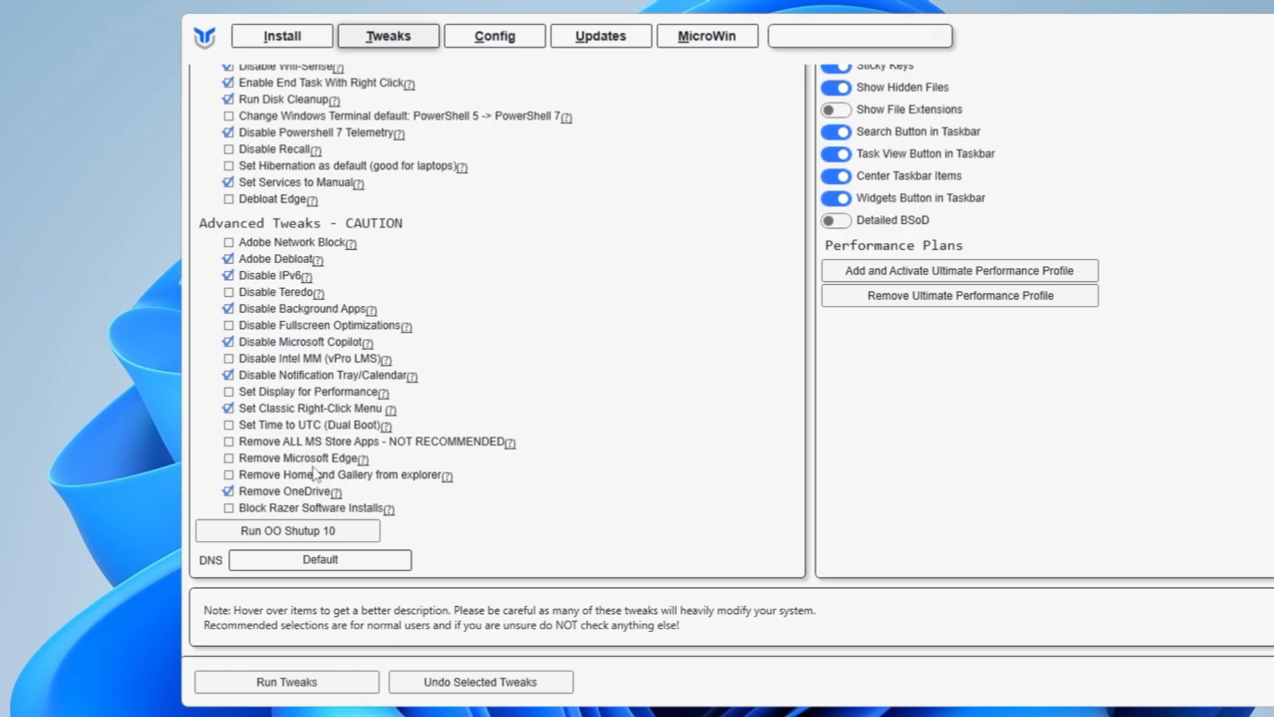
scroll(315, 473, "up", 3)
scroll(774, 148, "up", 3)
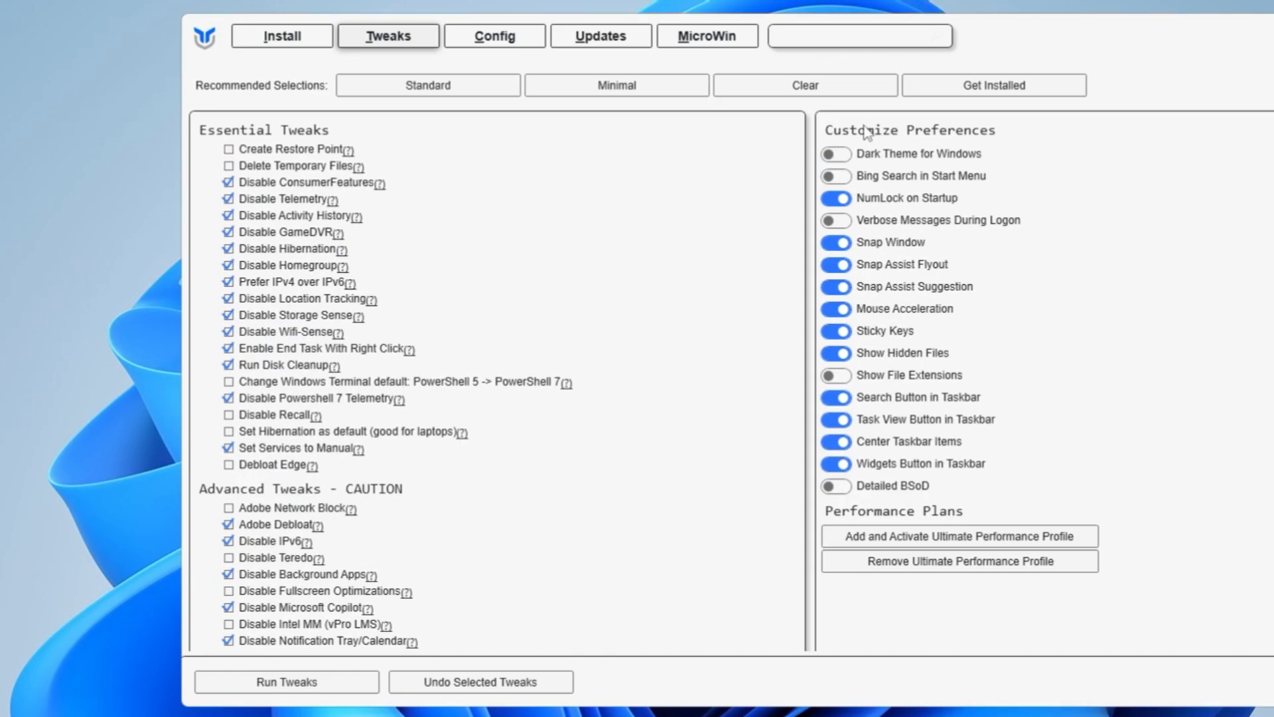
left_click(844, 321)
left_click(843, 317)
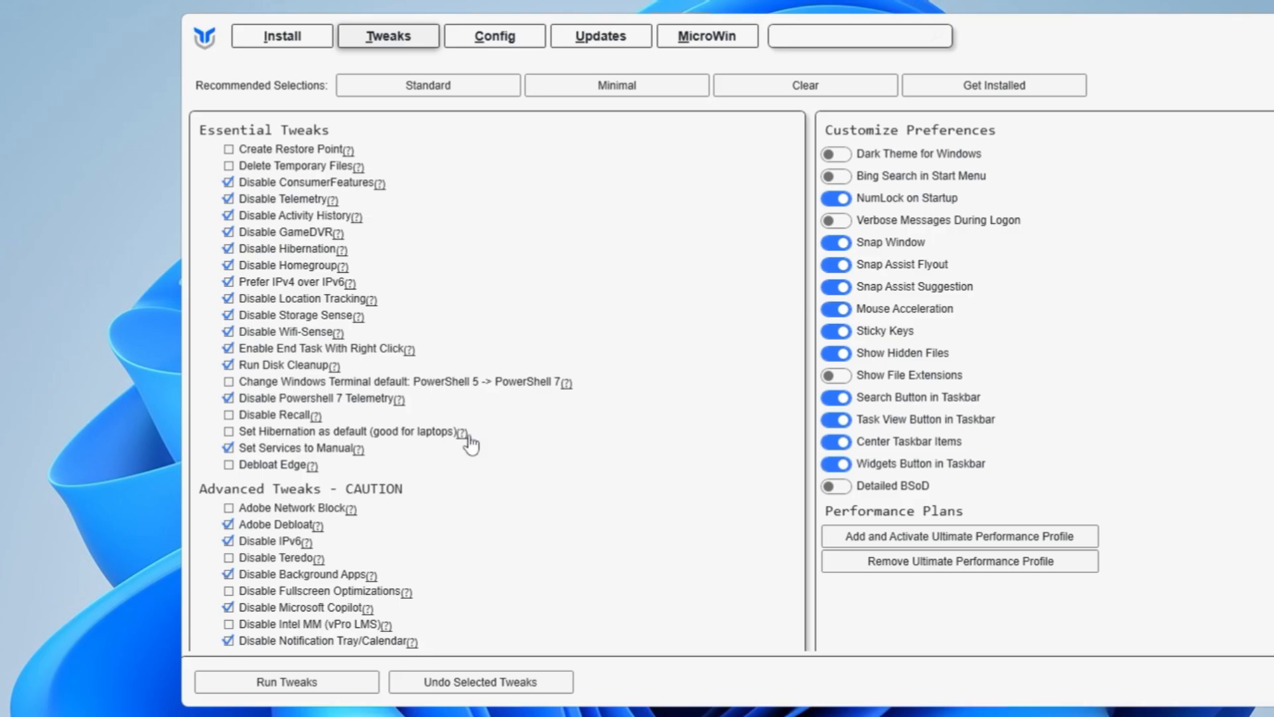
Launch O&O ShutUp10++ from the tweaks page, reposition its window and look through its Current User privacy settings
scroll(470, 444, "down", 5)
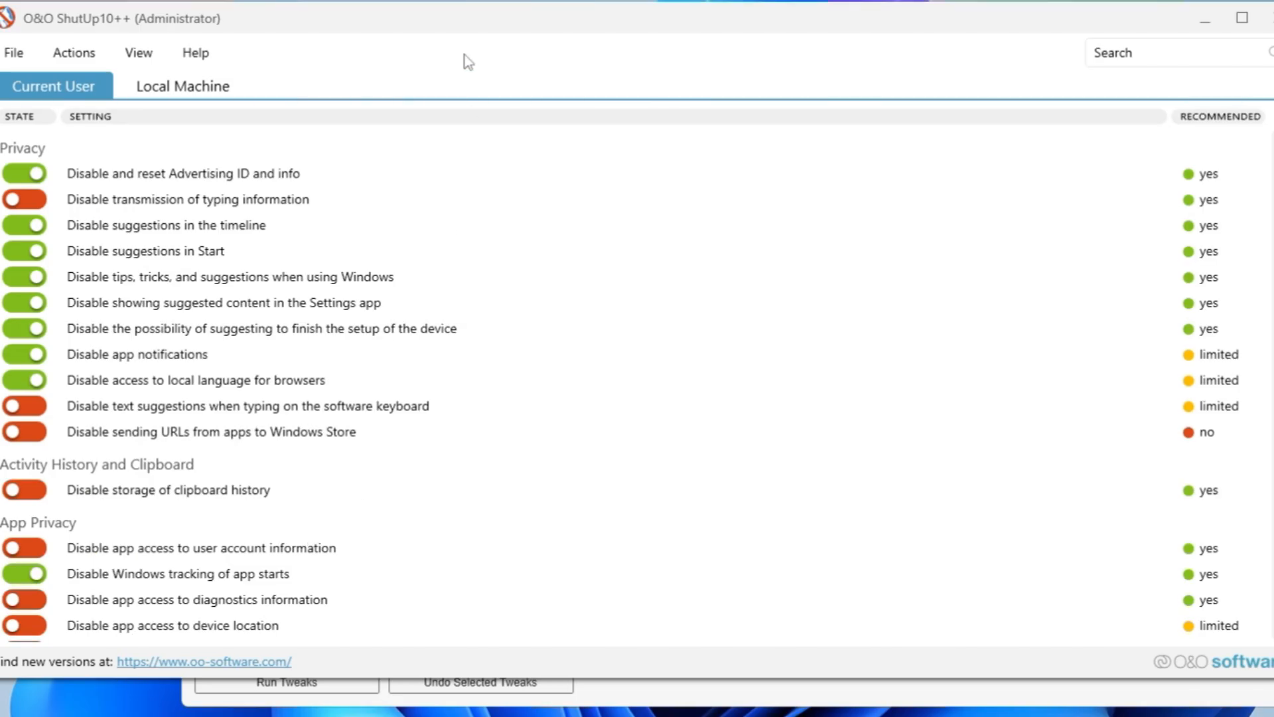
left_click_drag(424, 15, 780, 36)
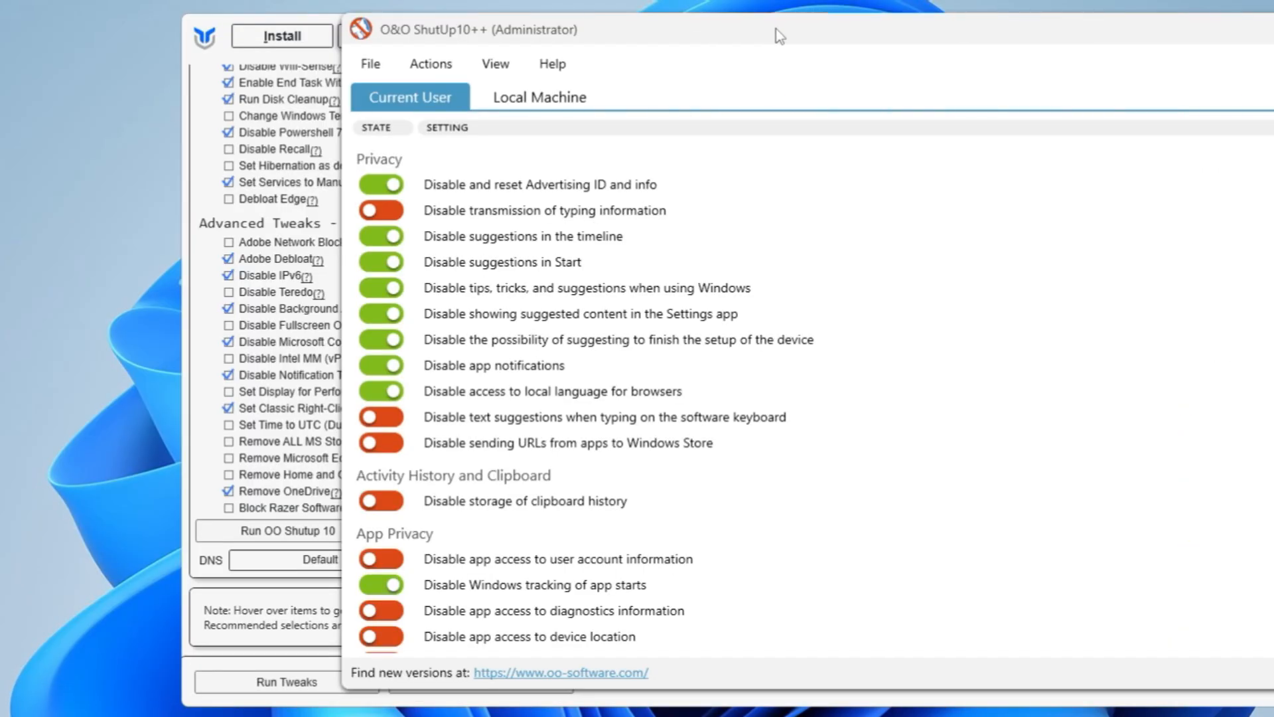
scroll(507, 309, "down", 2)
scroll(518, 305, "up", 2)
scroll(525, 305, "down", 3)
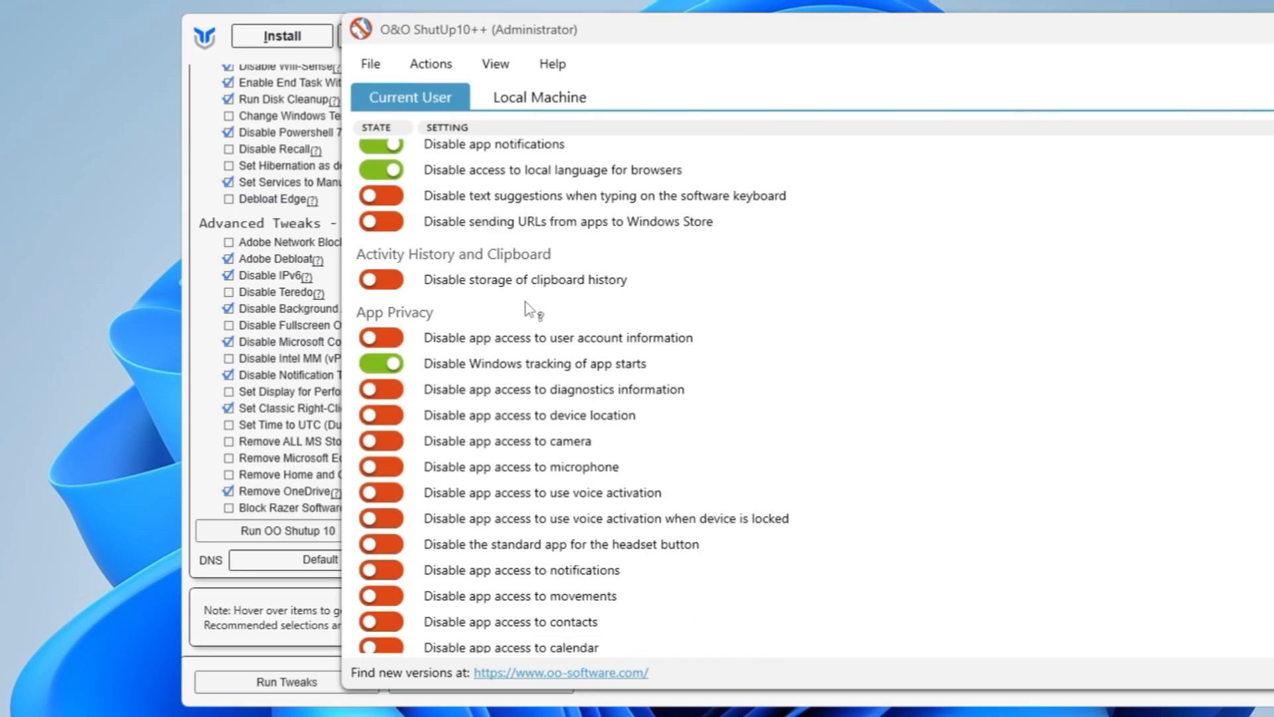
scroll(525, 305, "down", 10)
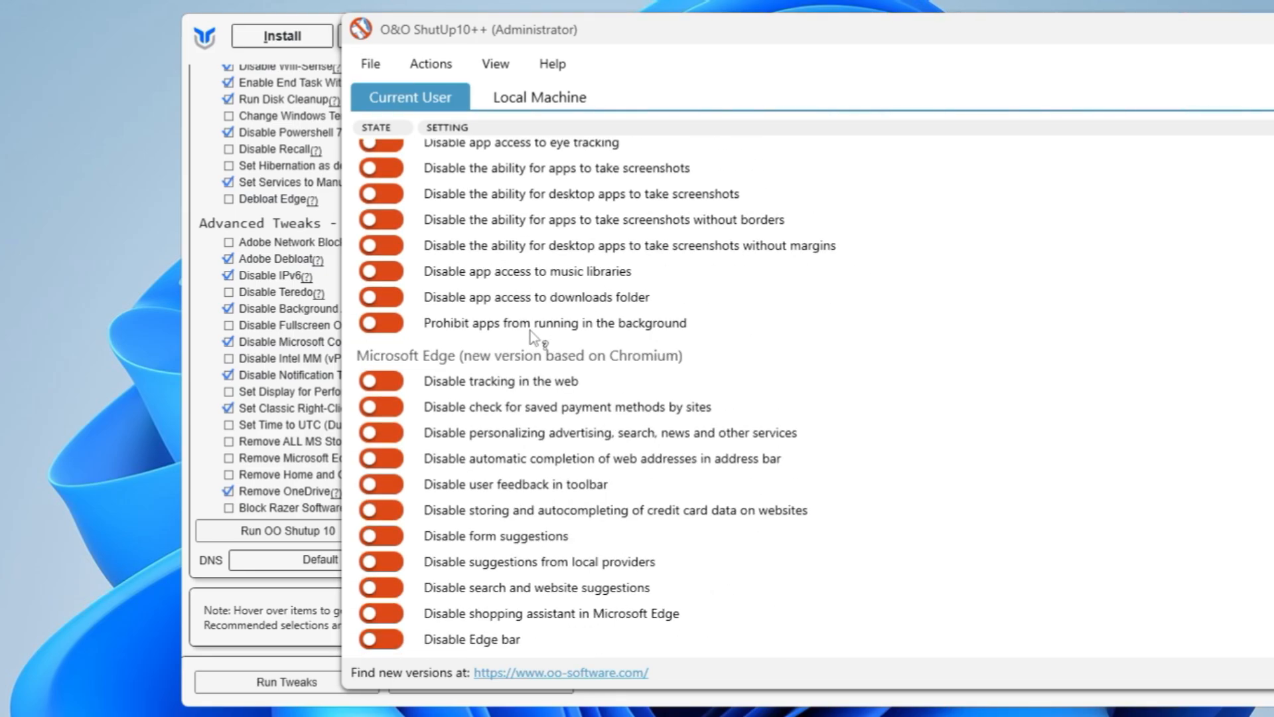
scroll(531, 331, "down", 12)
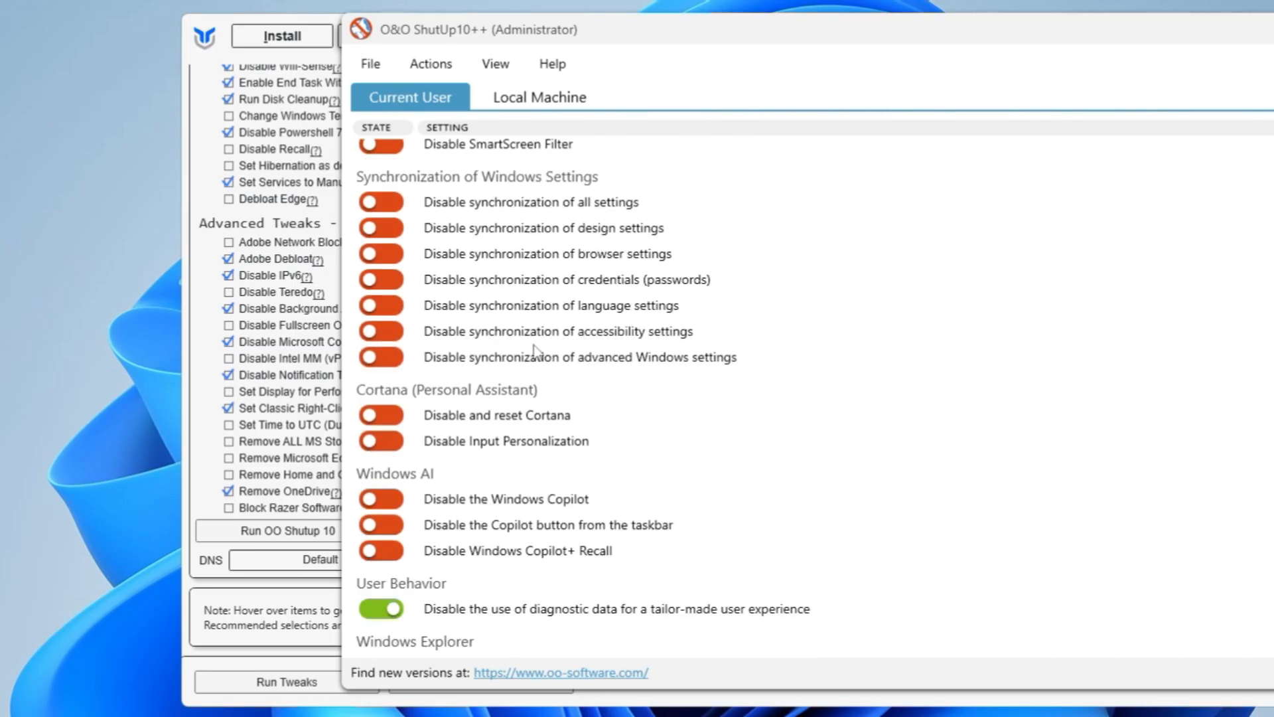
scroll(535, 349, "down", 12)
scroll(549, 352, "up", 5)
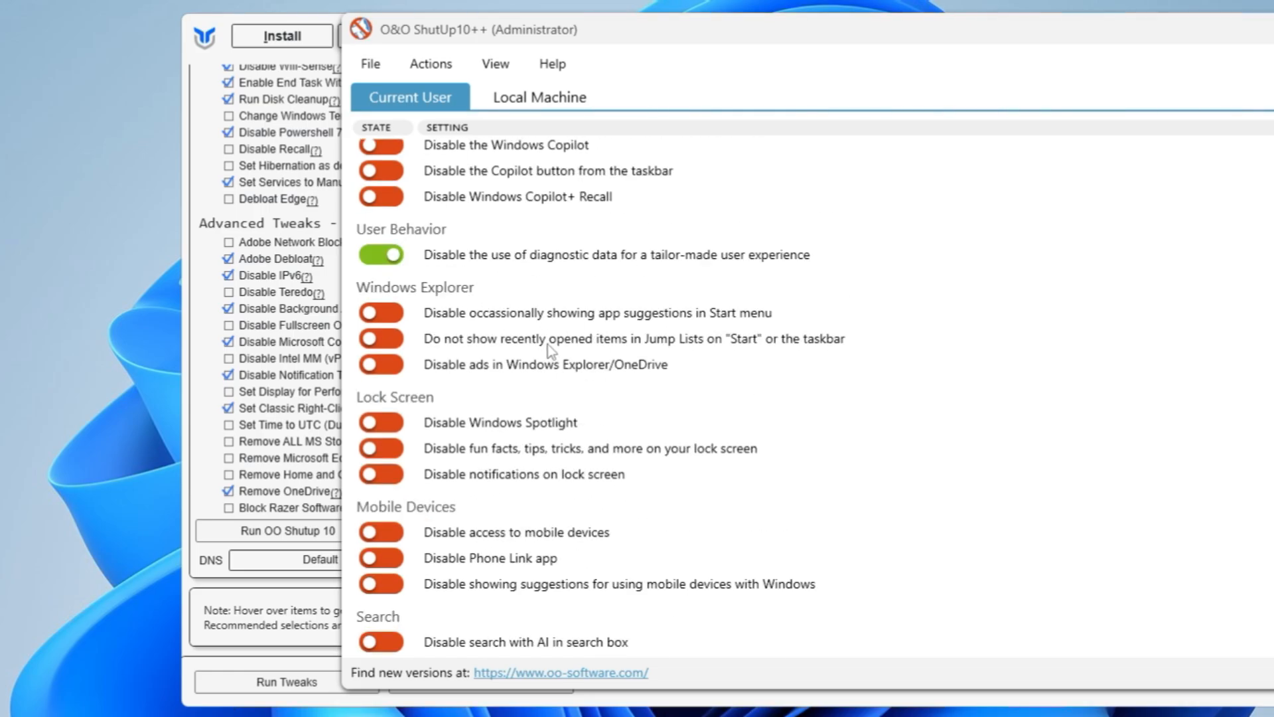
scroll(549, 351, "up", 15)
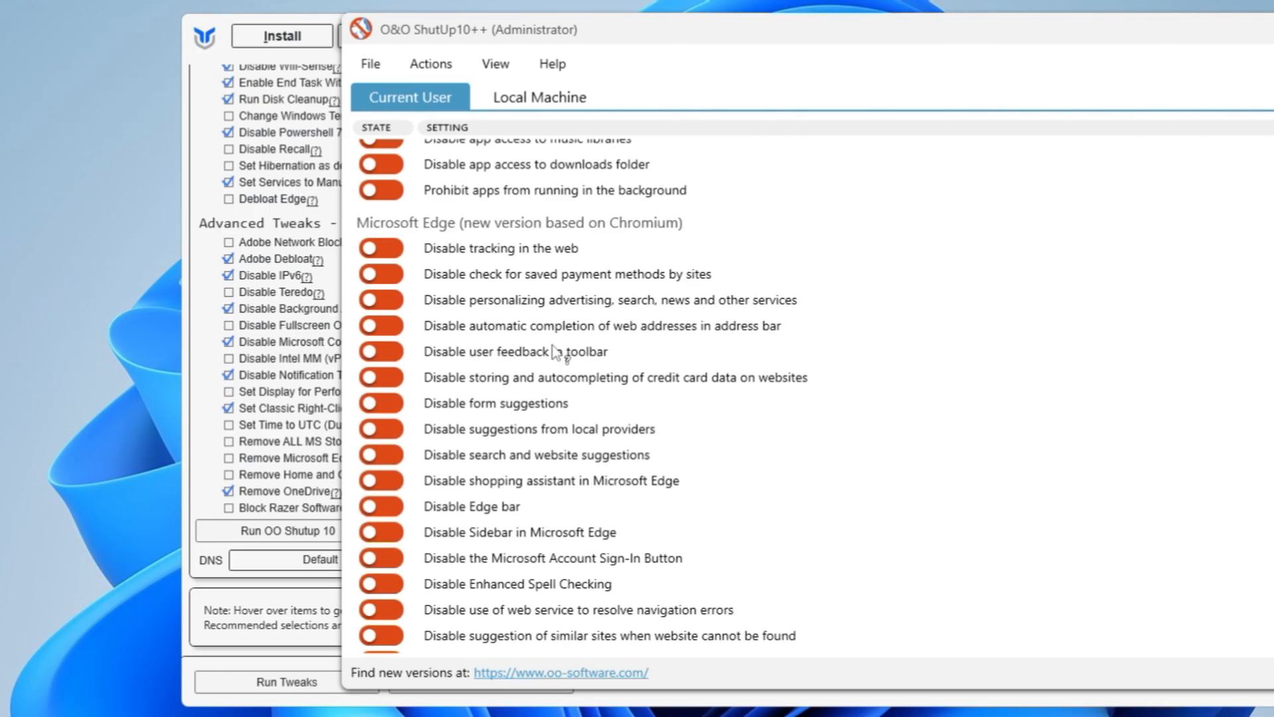
scroll(555, 352, "up", 8)
Apply only the recommended settings in O&O ShutUp10++, continuing without a system restore point
left_click(428, 65)
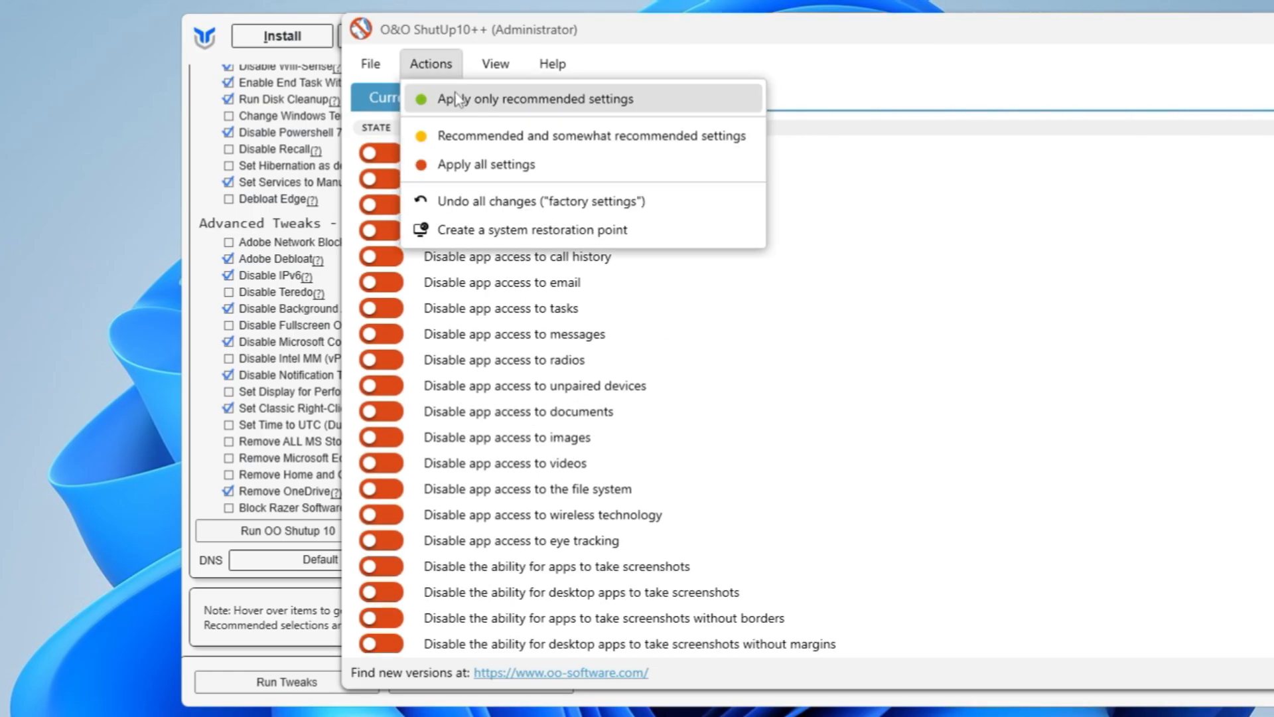
left_click(556, 99)
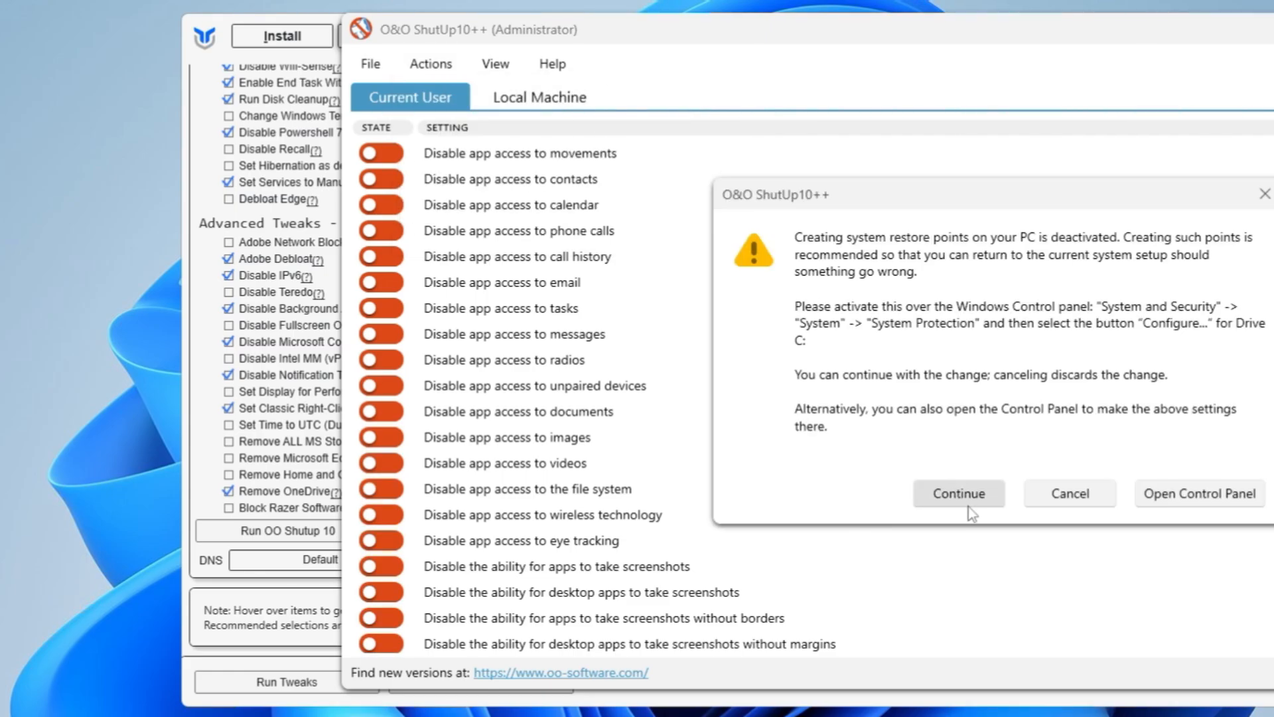
left_click(959, 495)
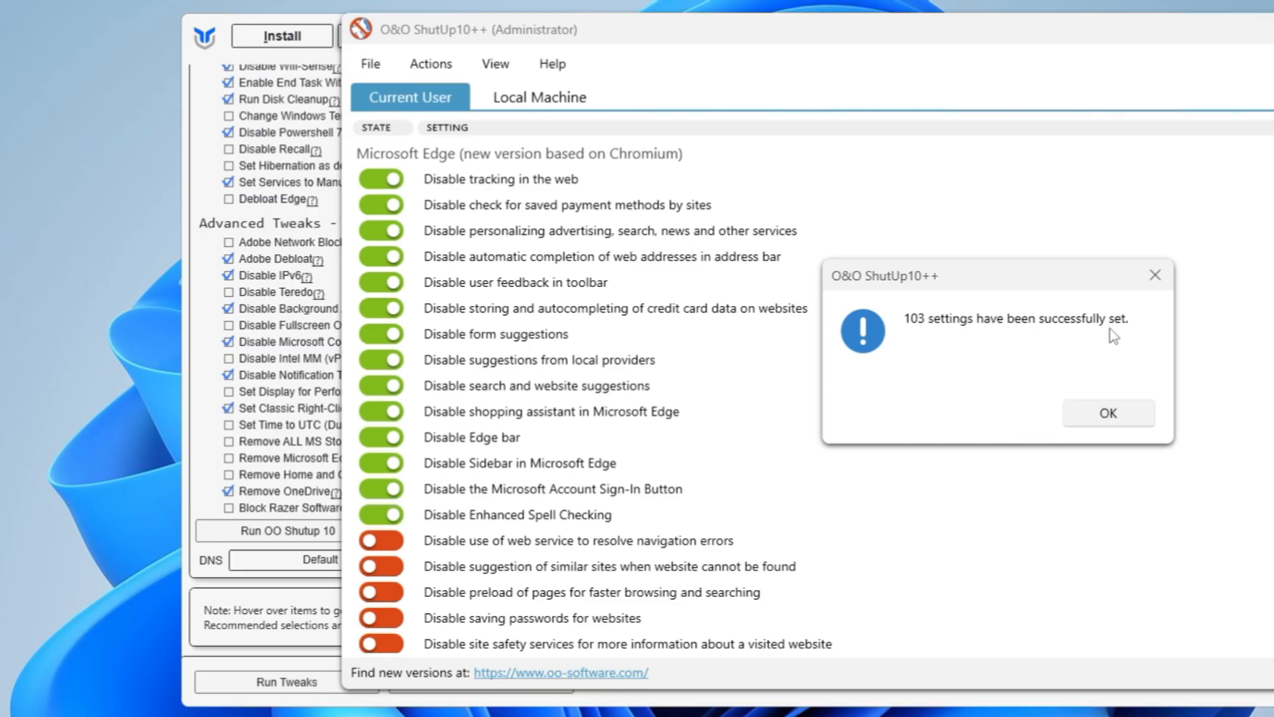
left_click(1111, 419)
Close O&O ShutUp10++ and acknowledge its closing notice
left_click_drag(1193, 42, 866, 86)
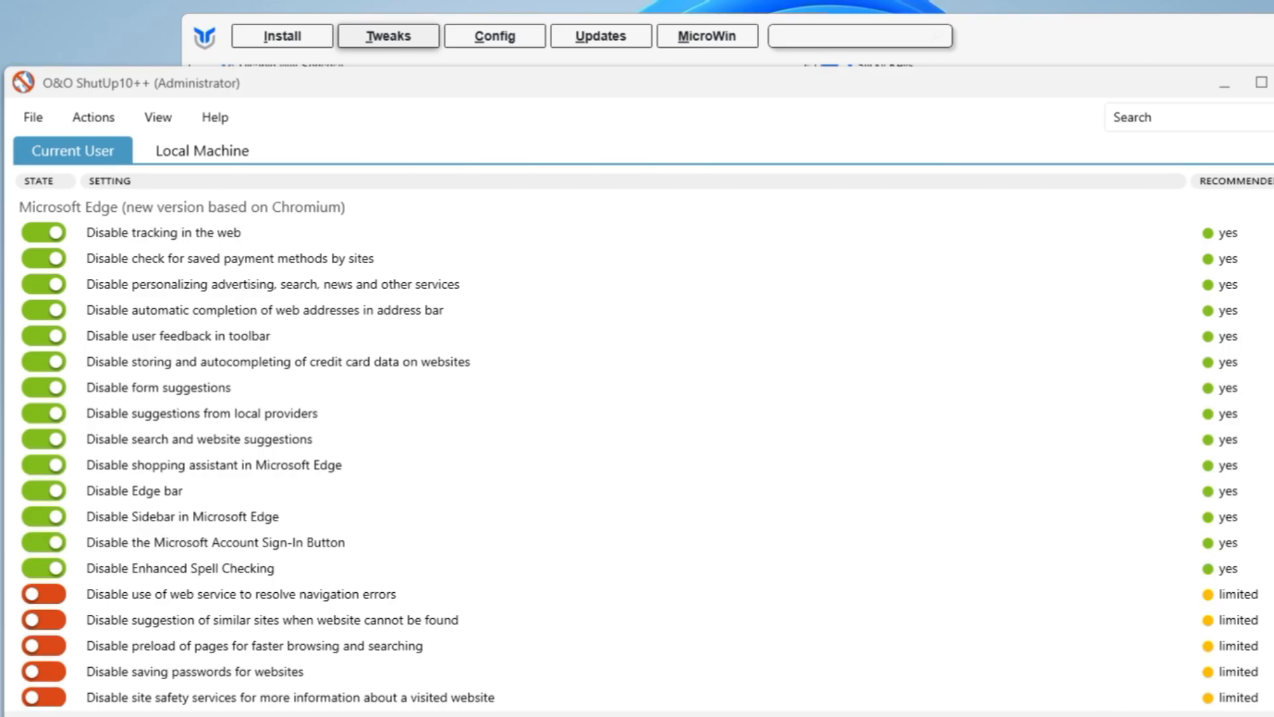
left_click(1273, 82)
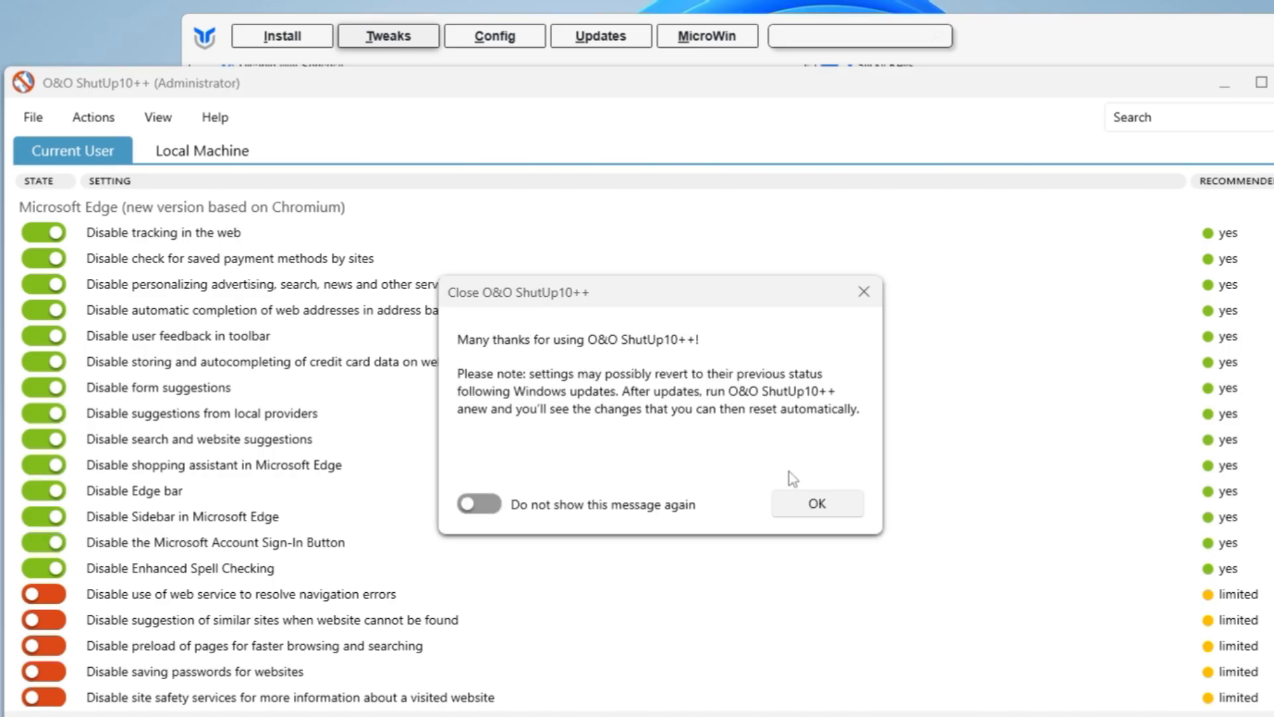
left_click(815, 503)
left_click(813, 505)
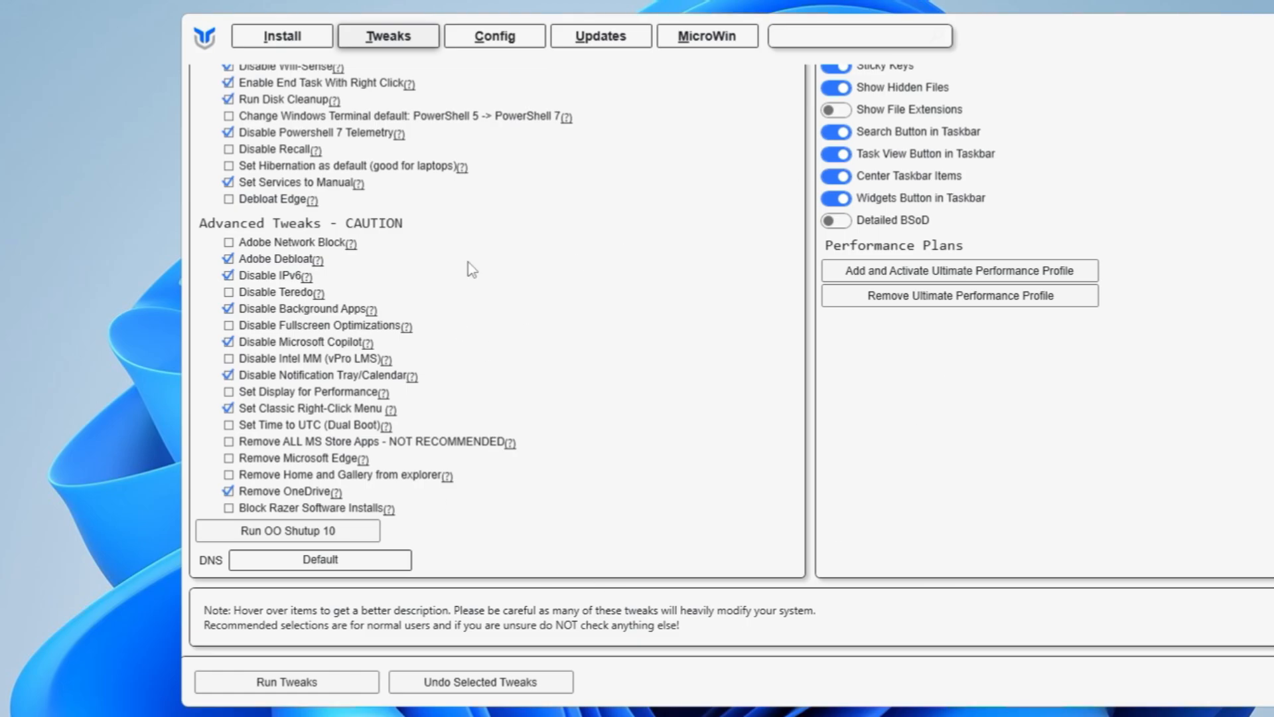
Run the selected tweaks and minimize the PowerShell console window
left_click(304, 690)
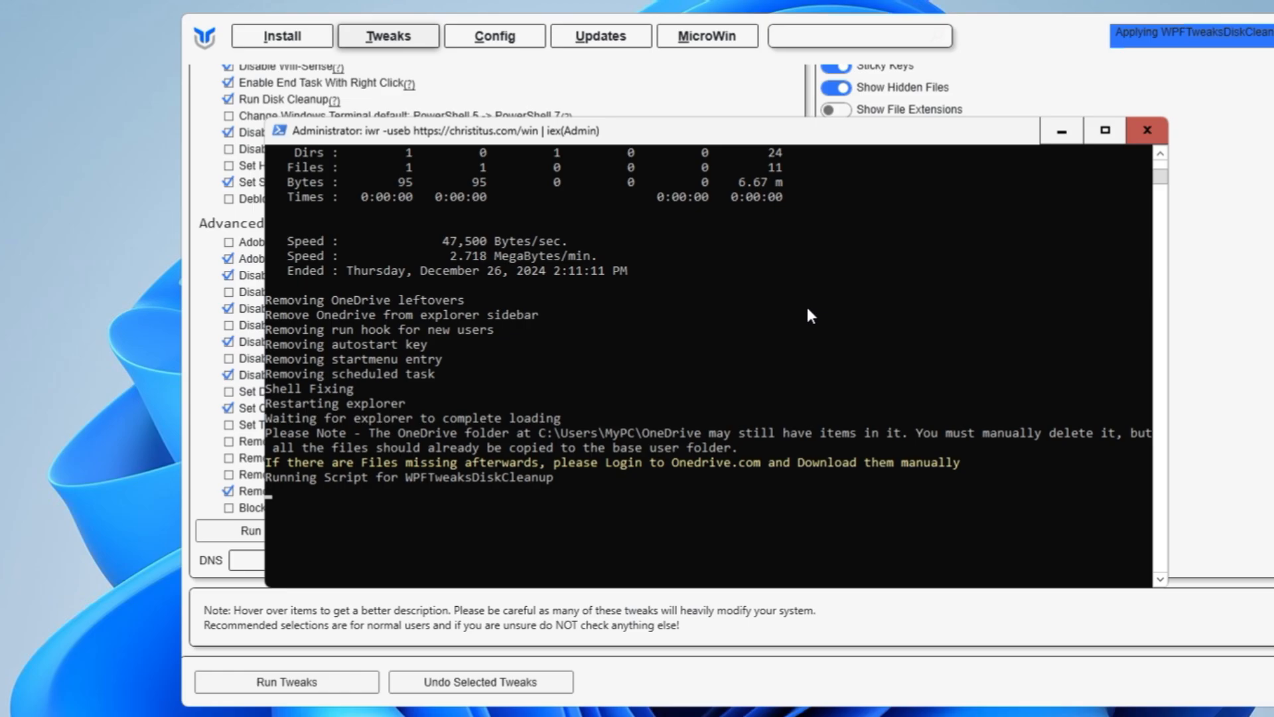
left_click(1061, 131)
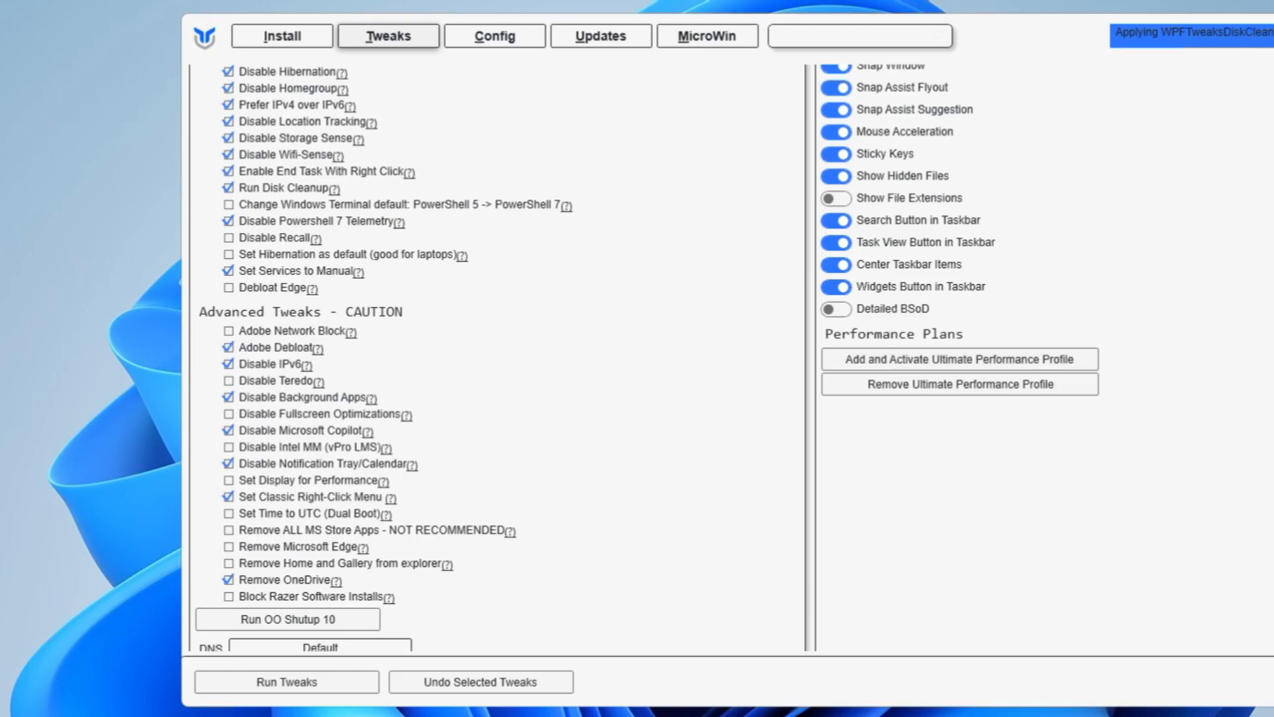
Search Windows for powercfg.cpl and open this power options control panel item
key("super+s")
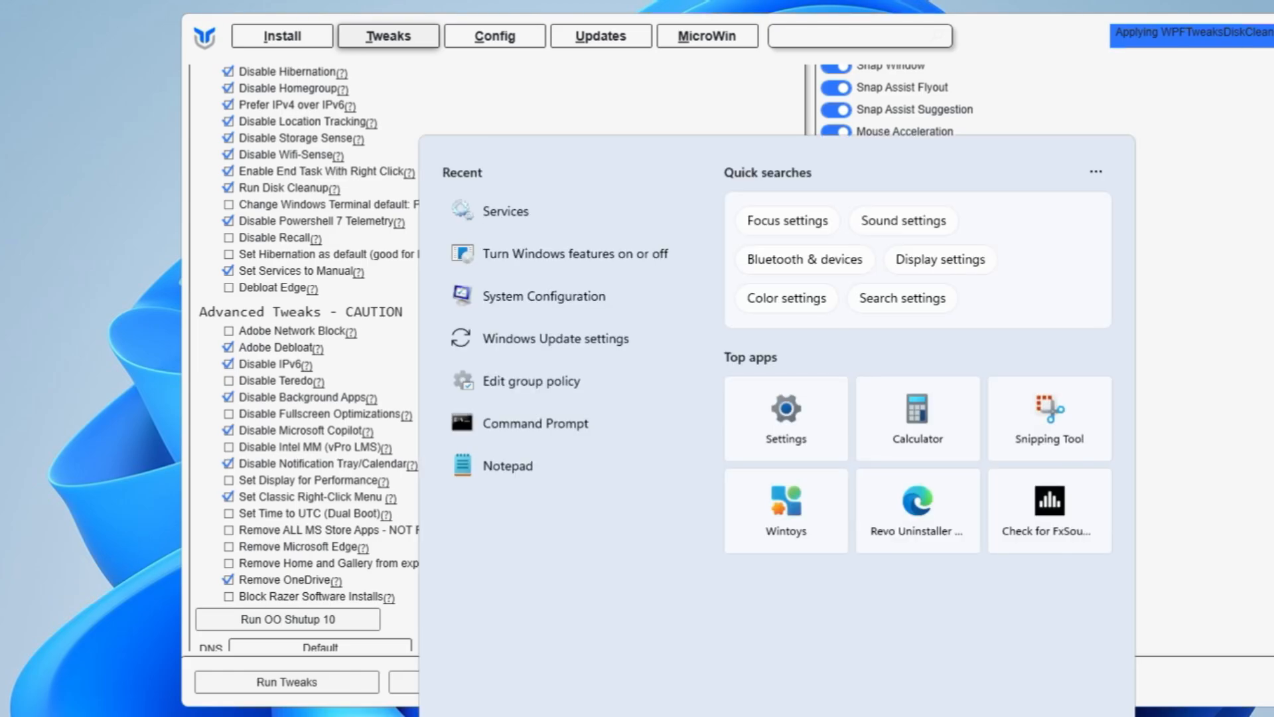
type("power")
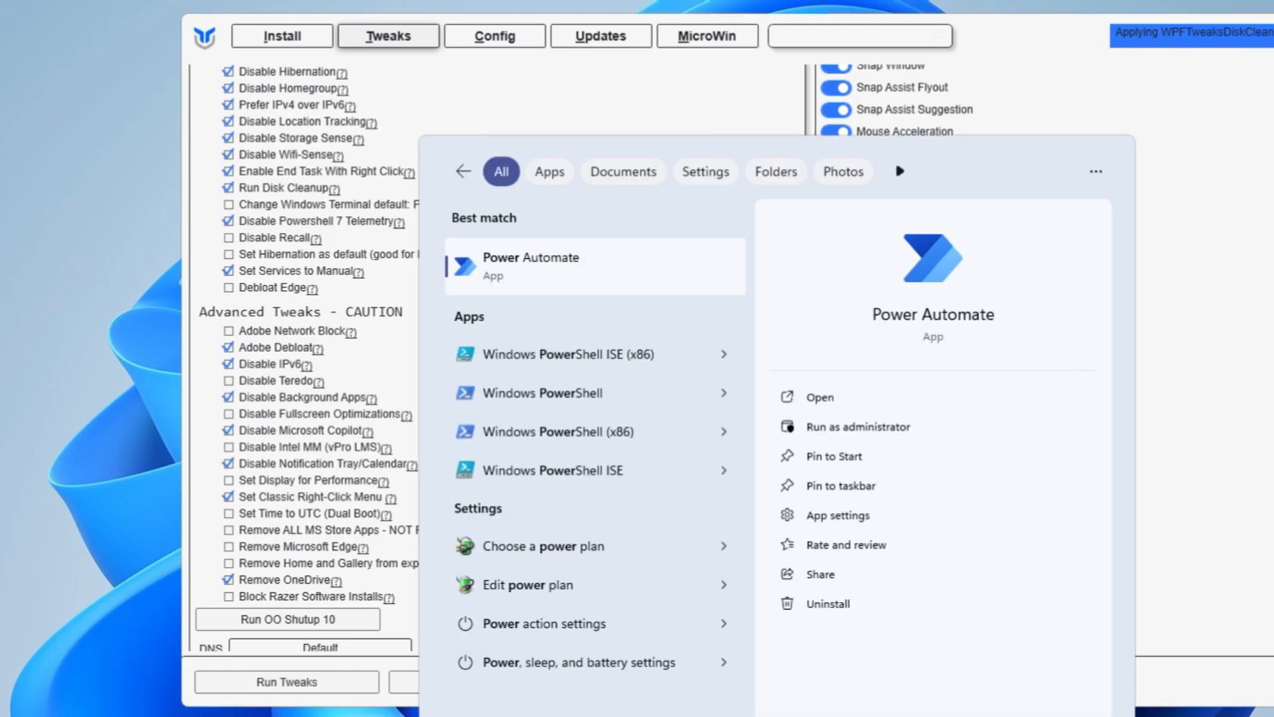
type("cfg.cpl")
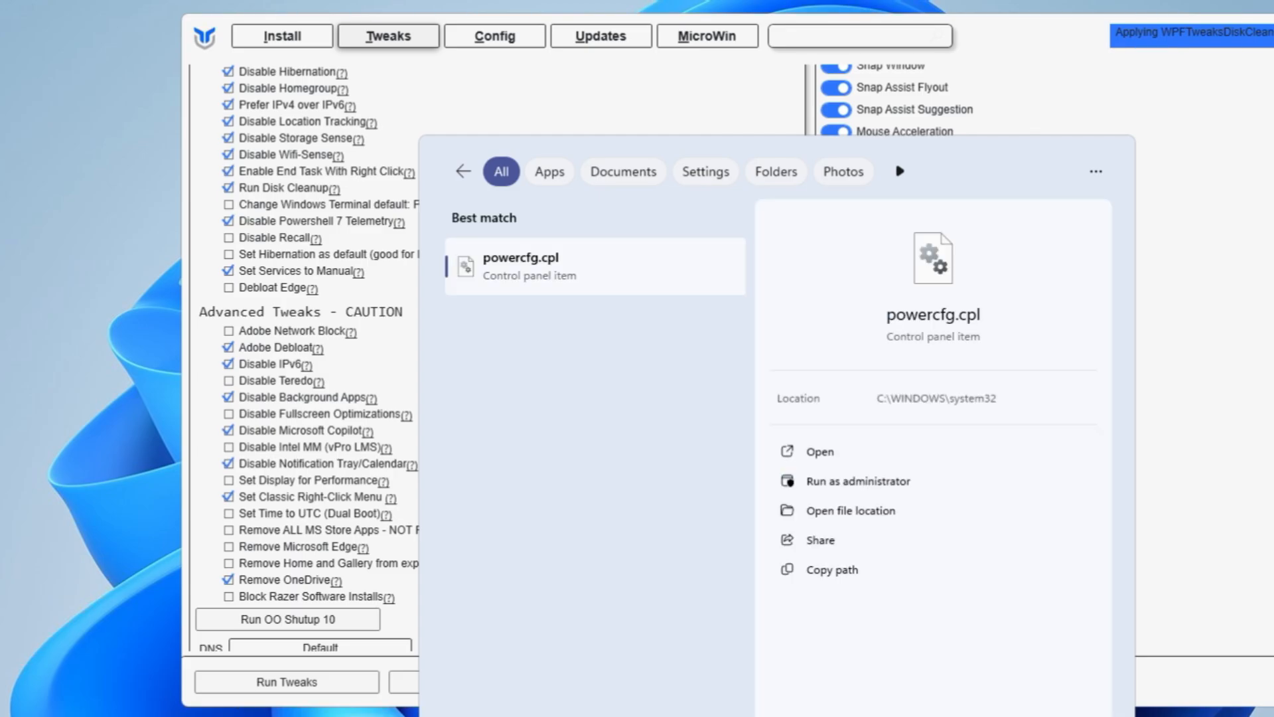
key("Return")
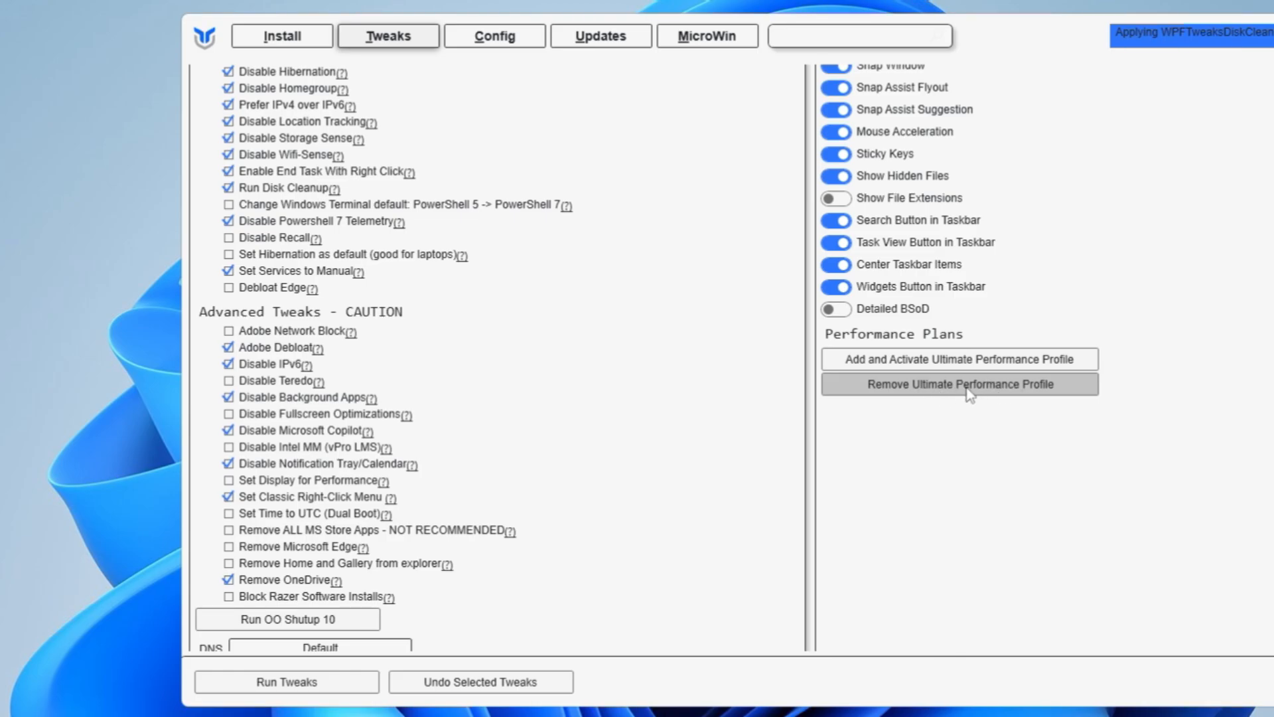
Look through the utility's Config, Updates and MicroWin sections
left_click(495, 36)
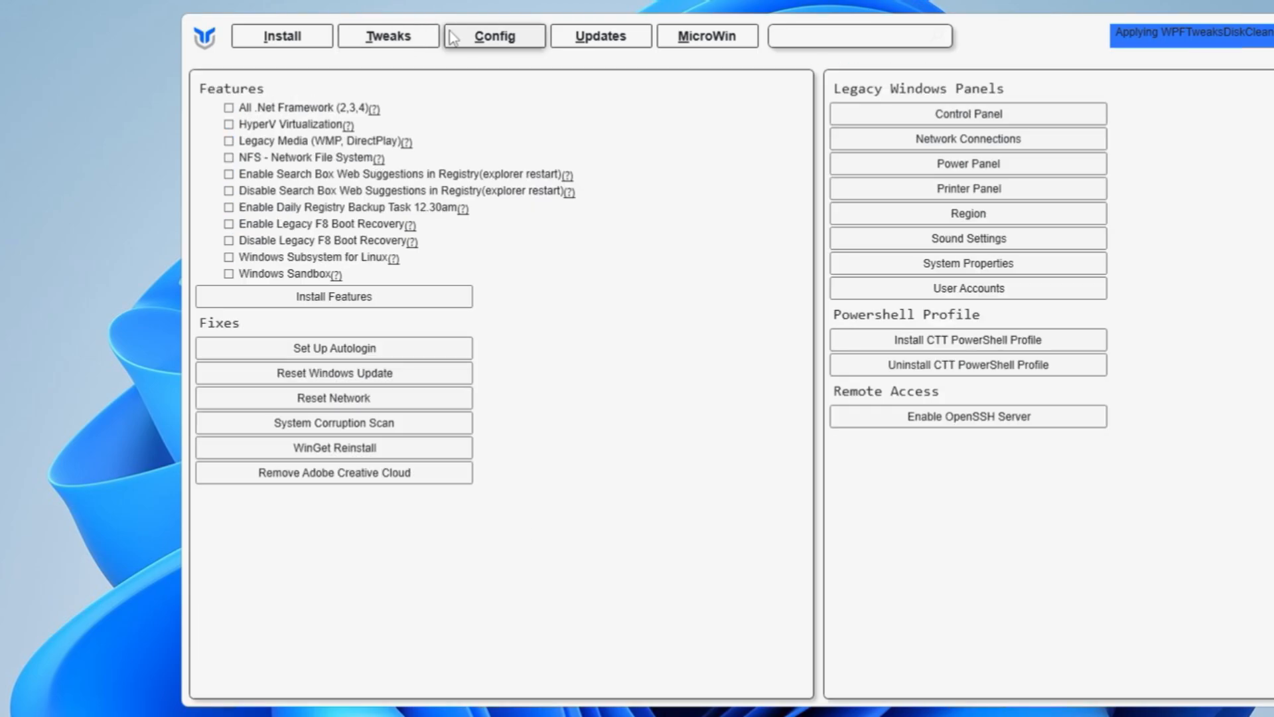
left_click(569, 41)
left_click(693, 41)
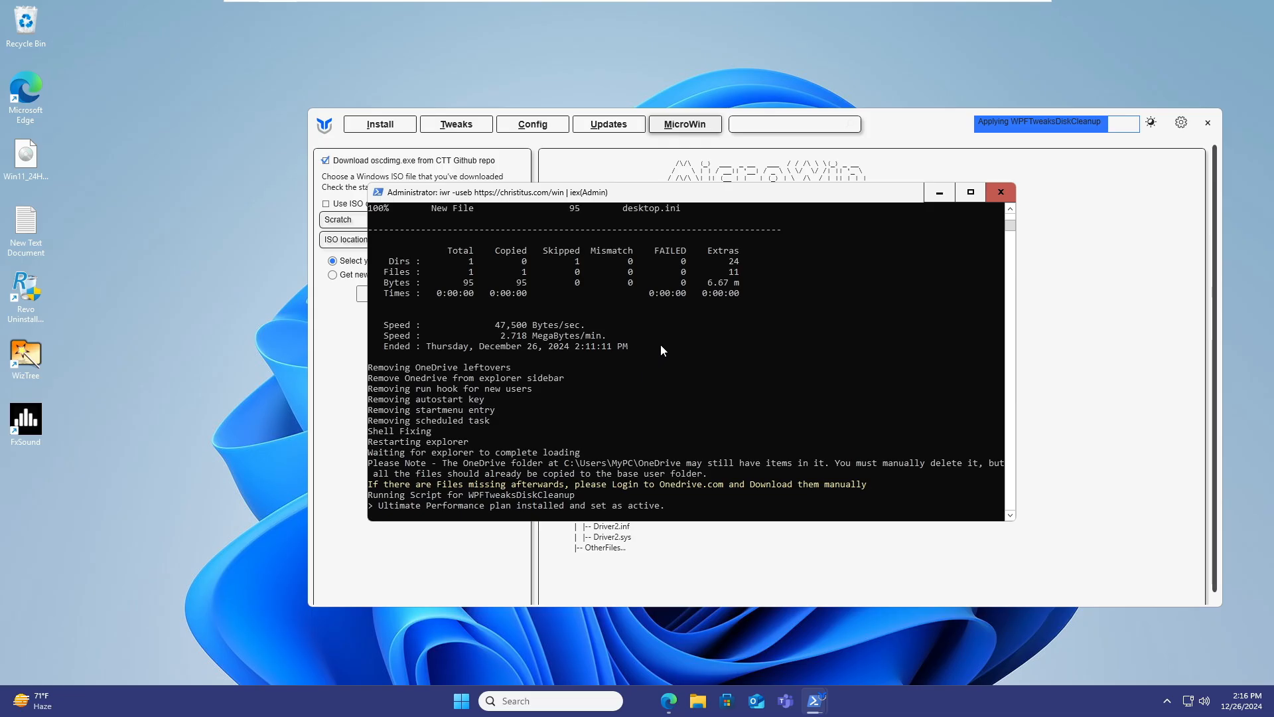
Check the tweak output in the PowerShell console and close the console window
scroll(671, 339, "up", 2)
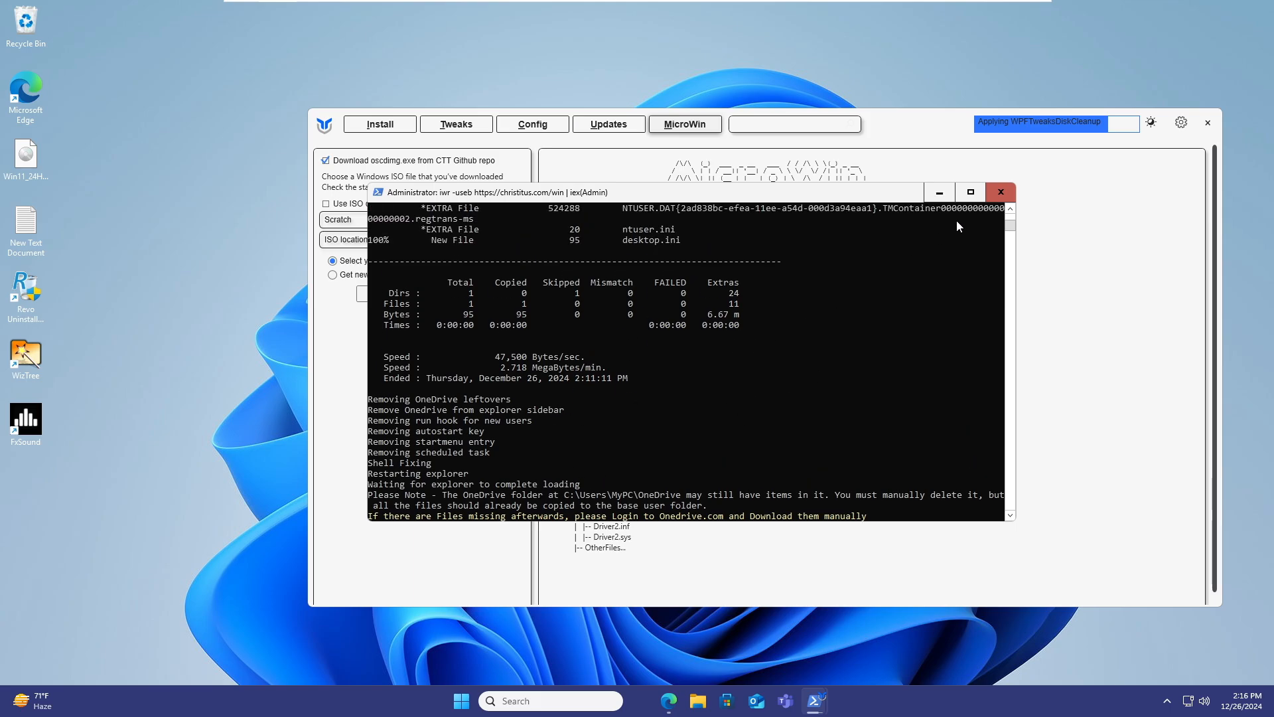
left_click(998, 194)
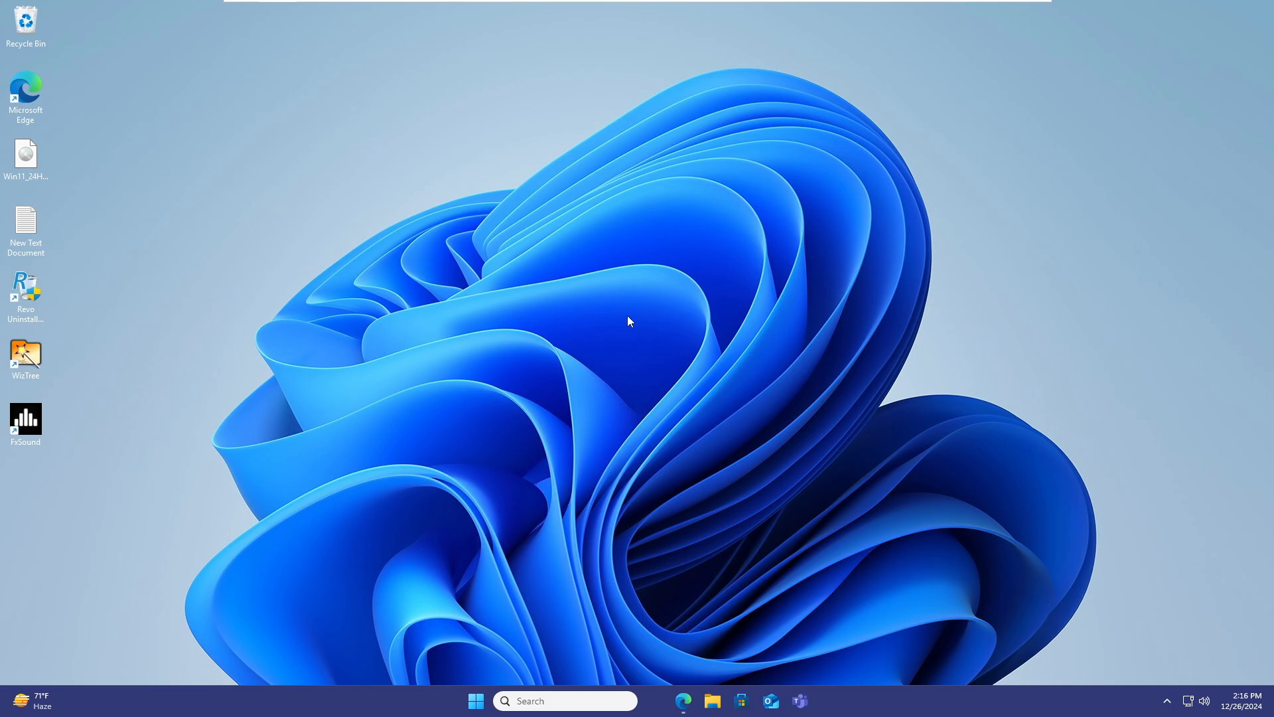
Open Windows Settings and go to the Other Users page under Accounts
right_click(476, 700)
left_click(451, 562)
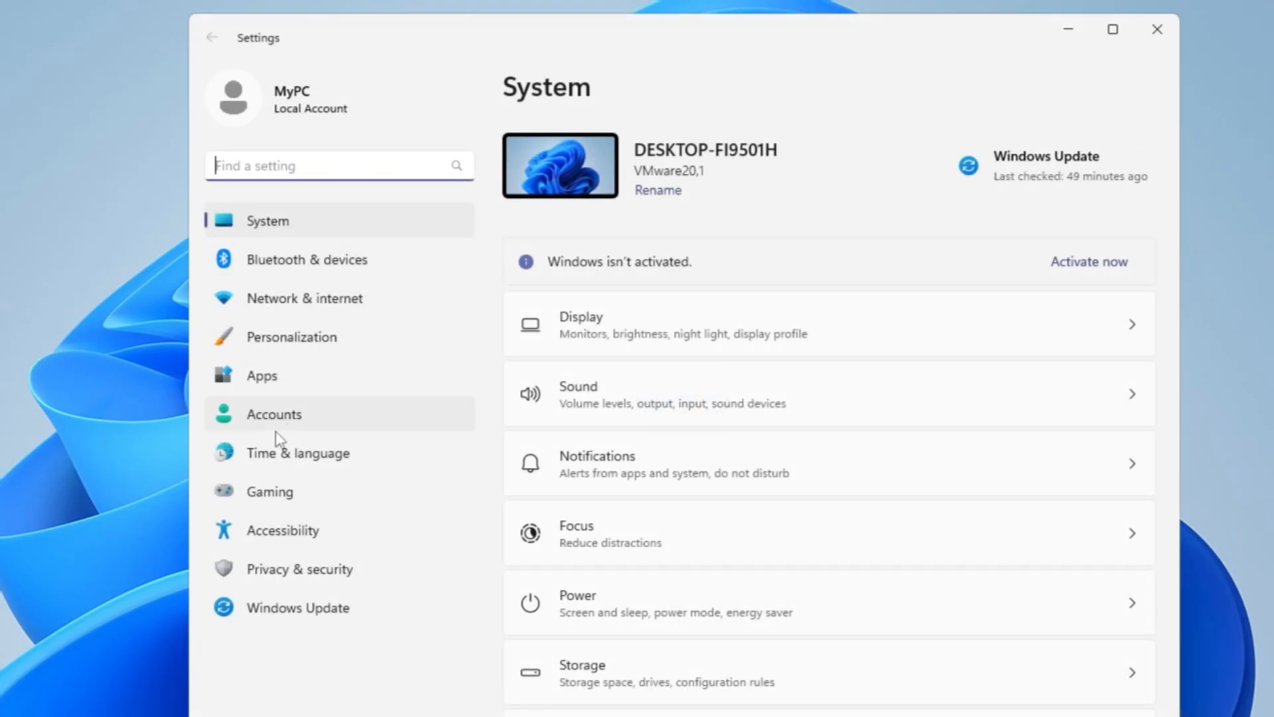
left_click(289, 418)
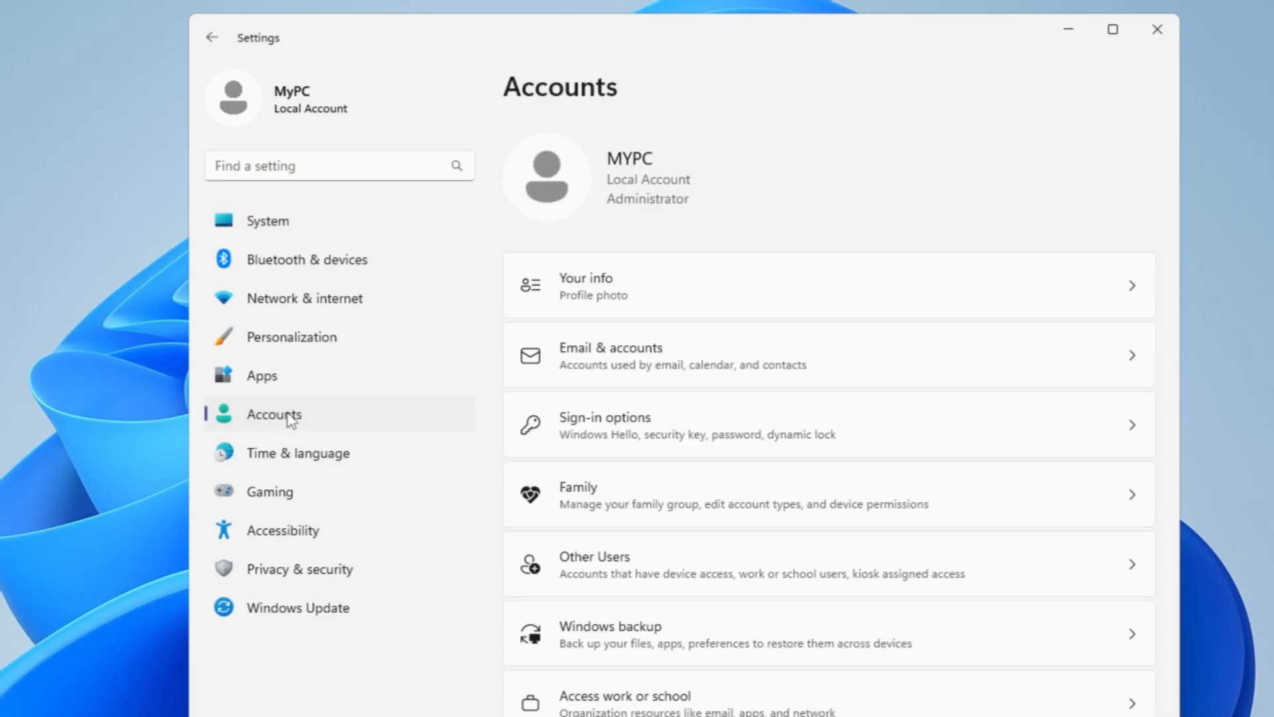
left_click(659, 578)
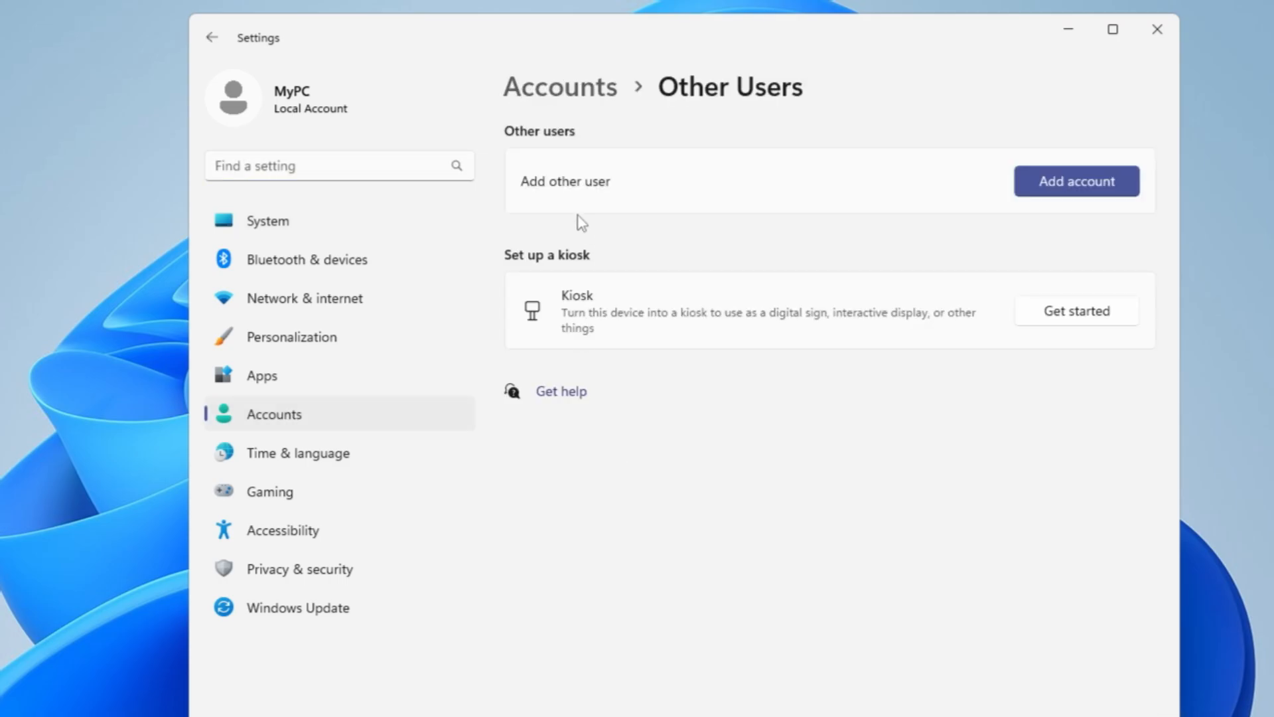
Open the form for adding a user without a Microsoft account, check its user name and password fields, and close it
left_click(1098, 191)
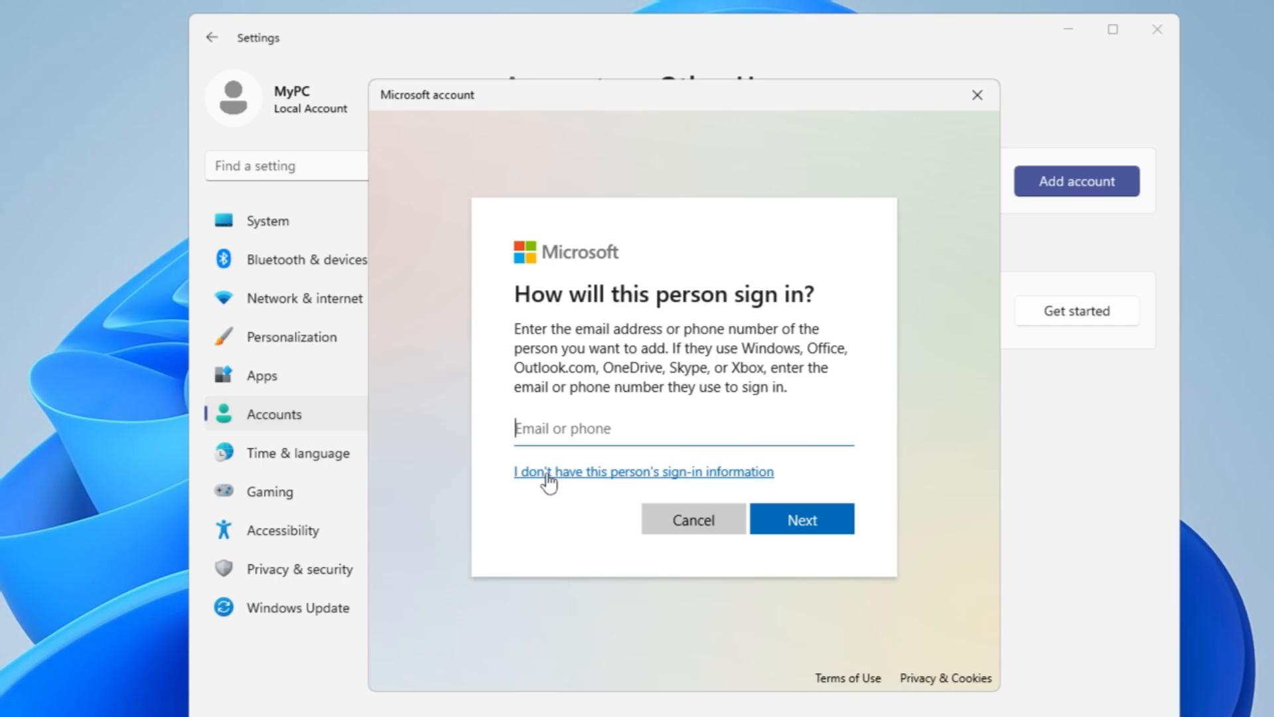
left_click(682, 475)
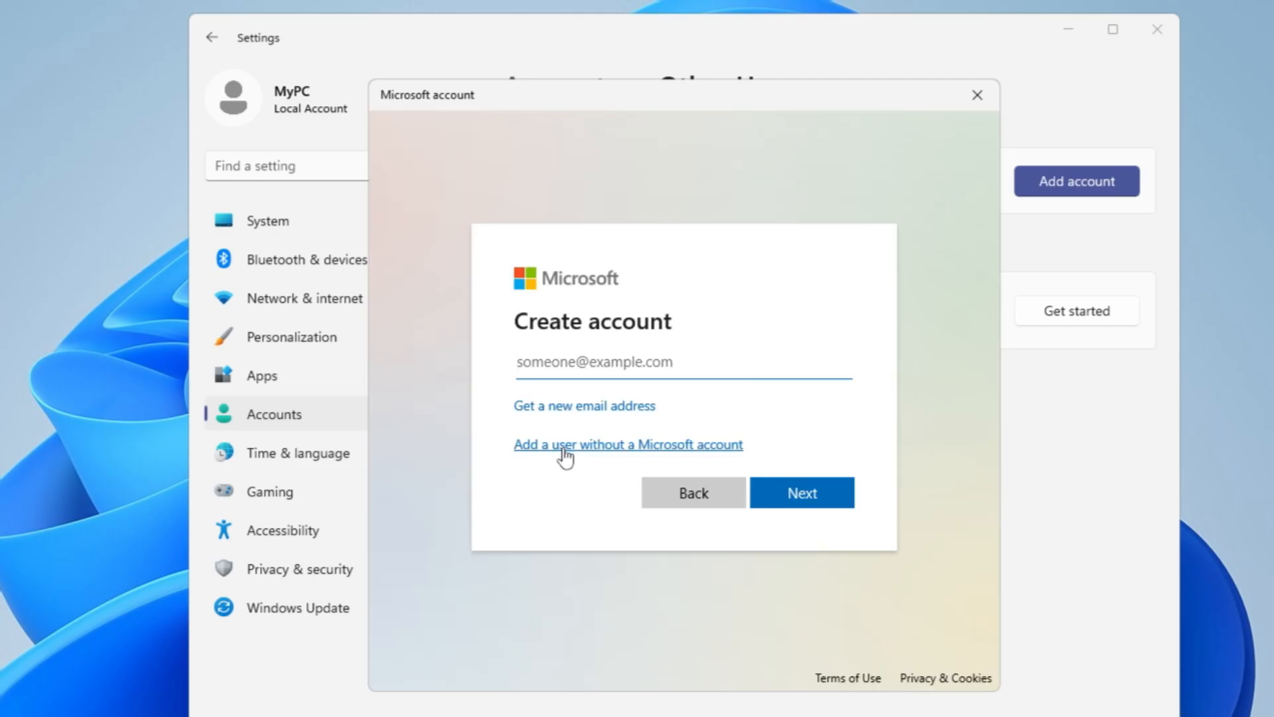
left_click(640, 450)
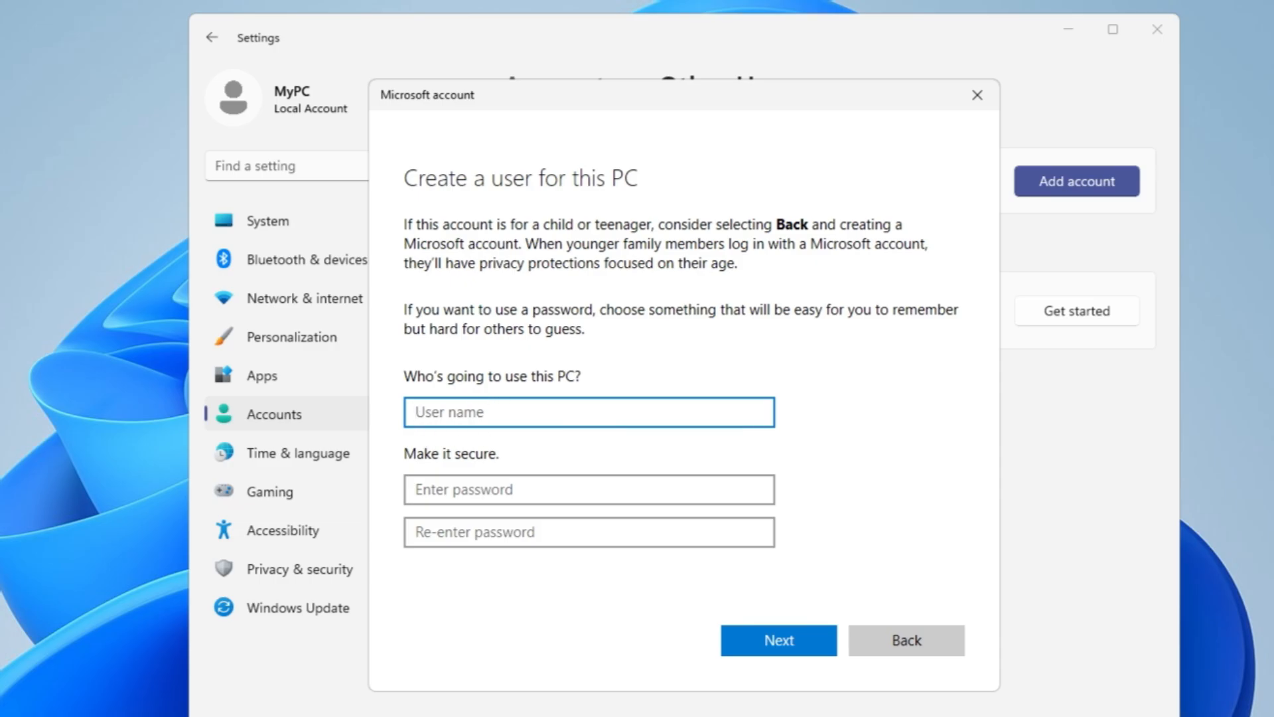
left_click(465, 489)
left_click(465, 563)
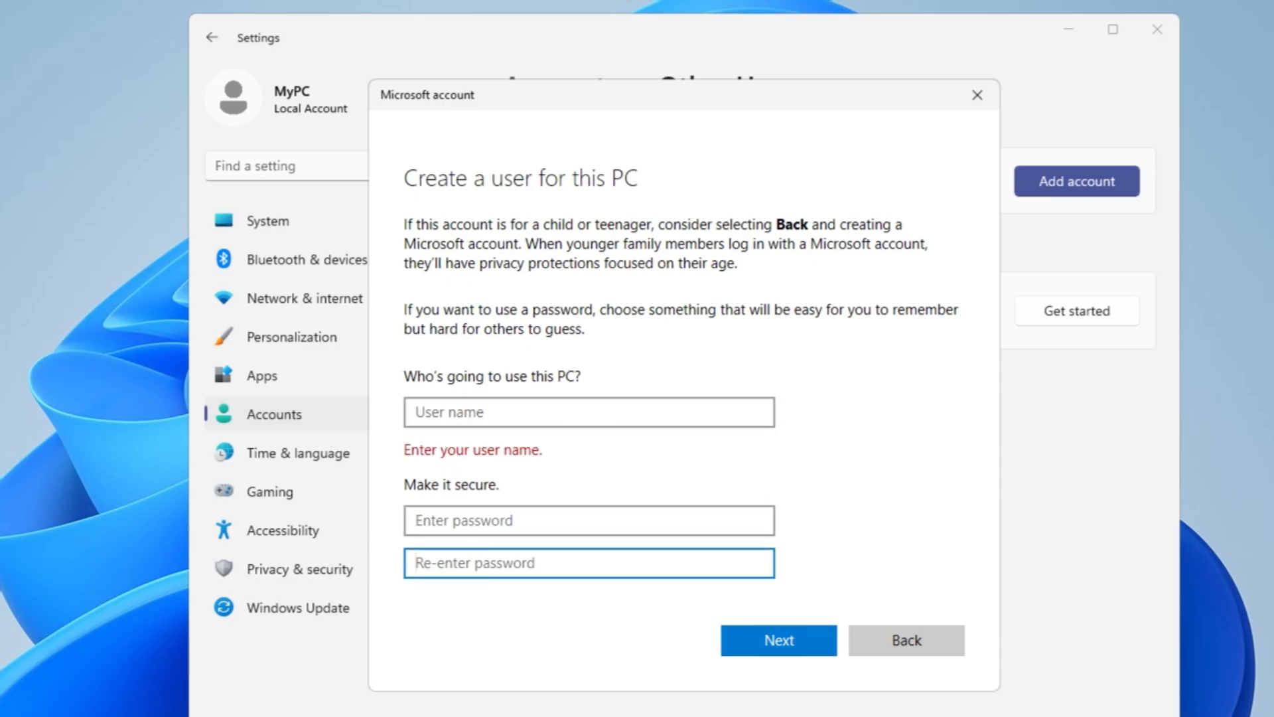
left_click(977, 97)
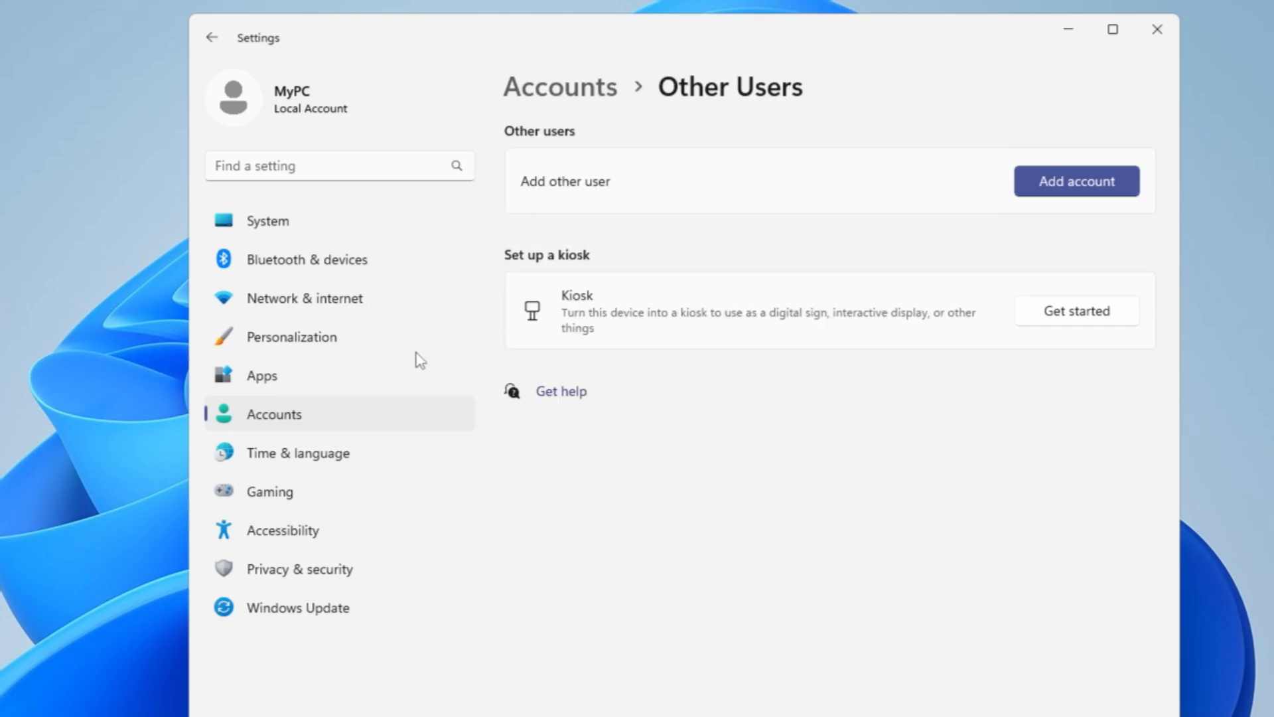
Look up the account options of the signed-in user, including the sign-out command
key("super")
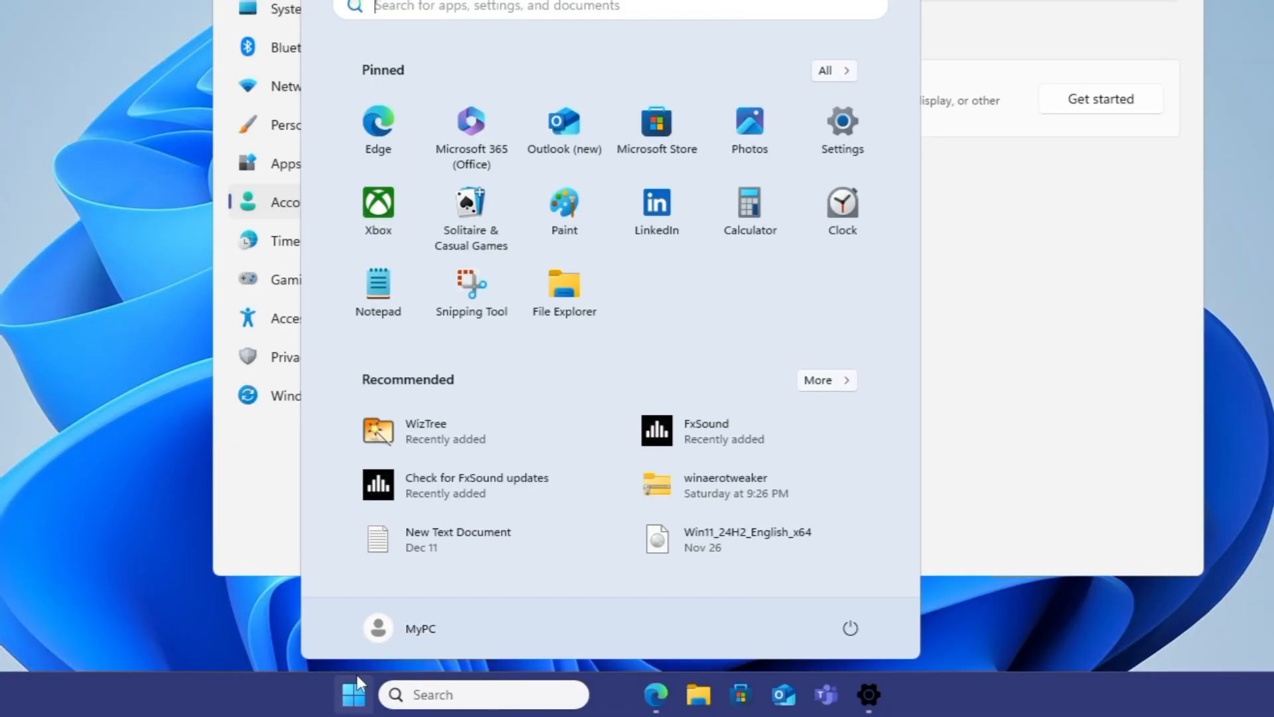
left_click(357, 703)
left_click(359, 708)
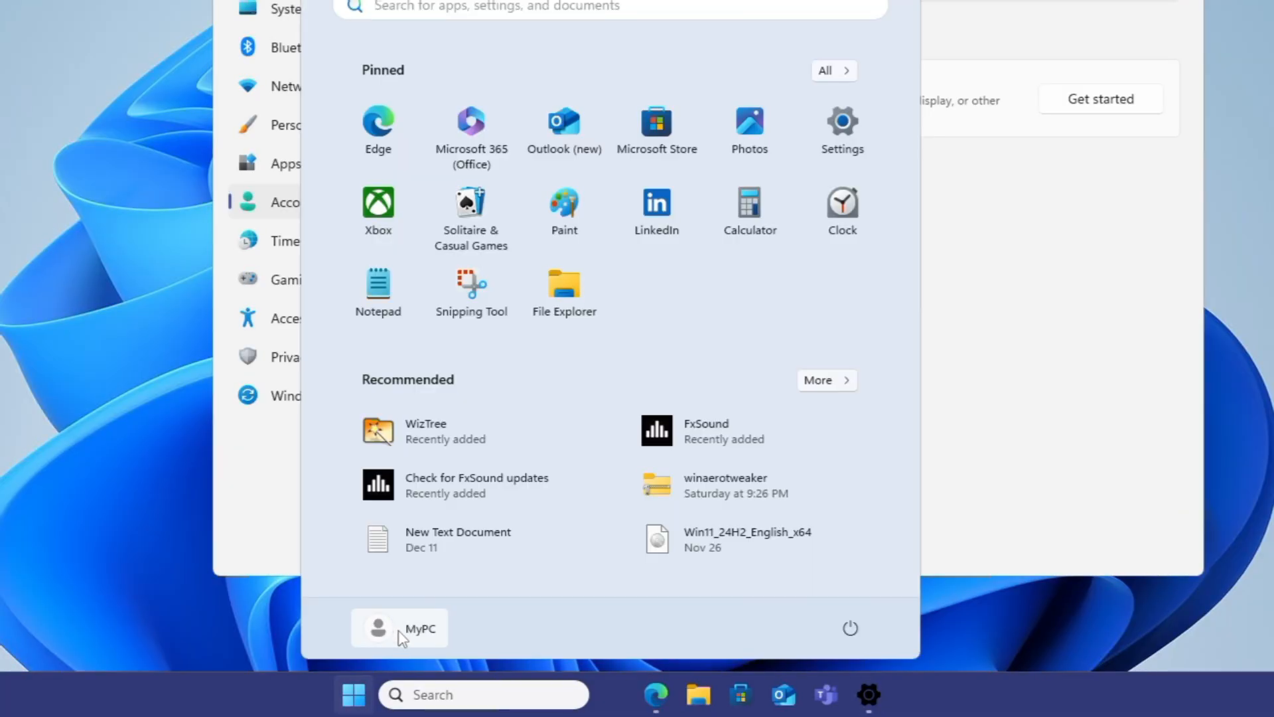
left_click(382, 636)
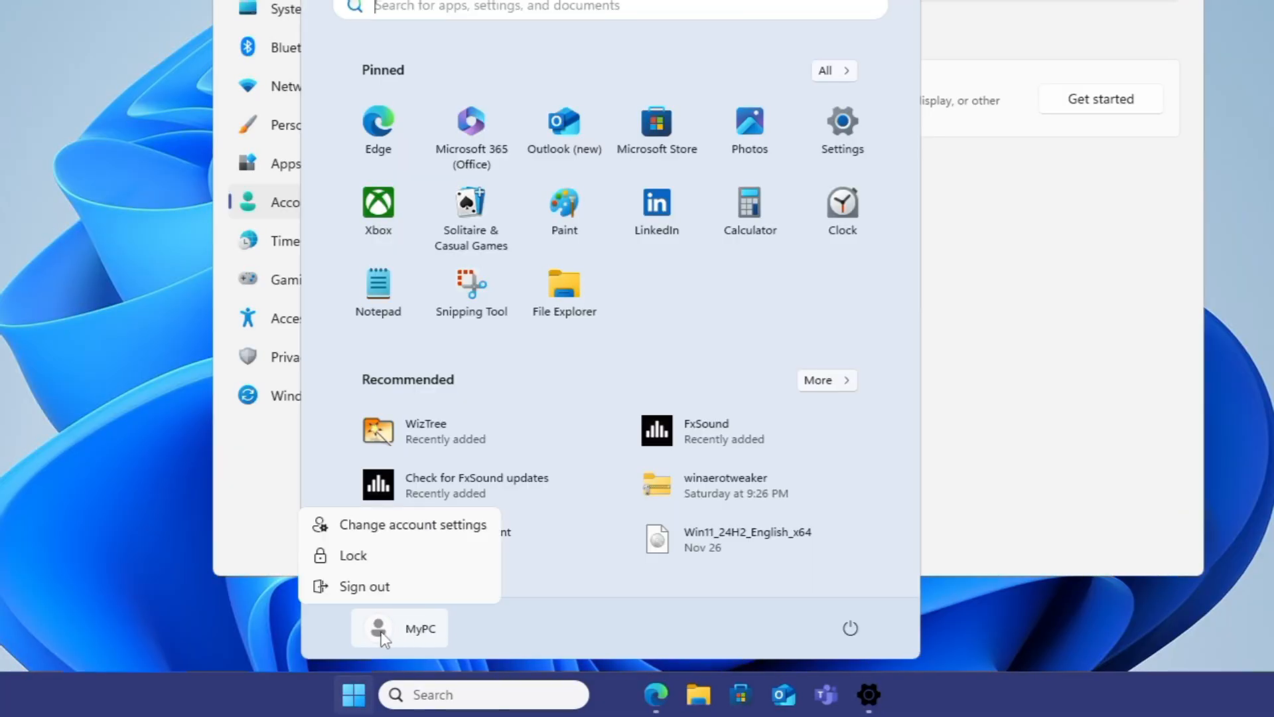
left_click(388, 587)
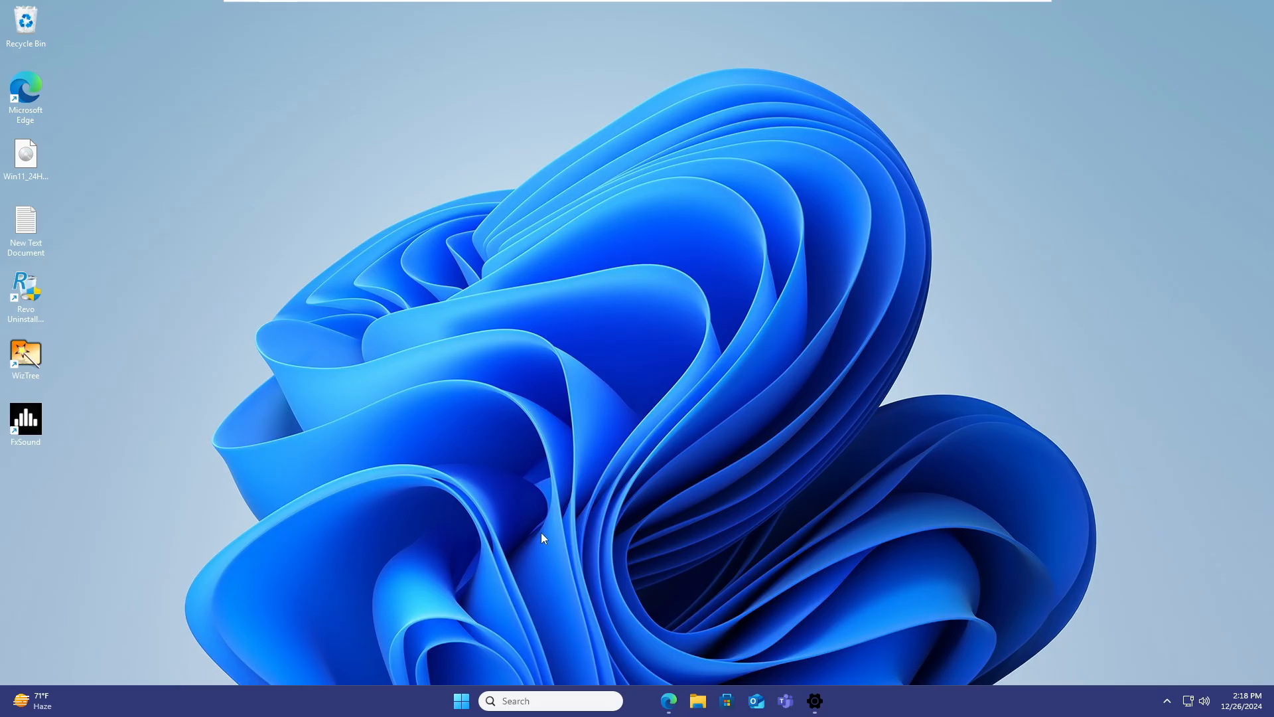
Open System Properties through sysdm.cpl and bring up its advanced Performance Options
left_click(521, 702)
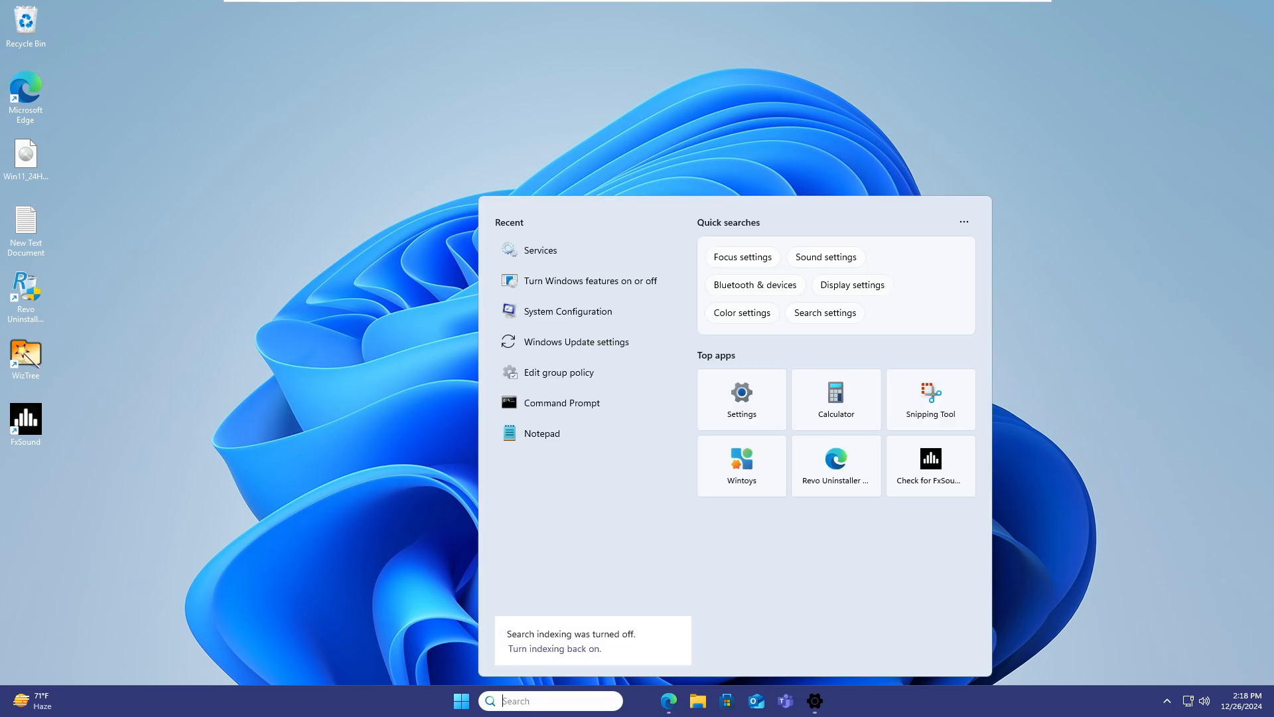
type("sysdm")
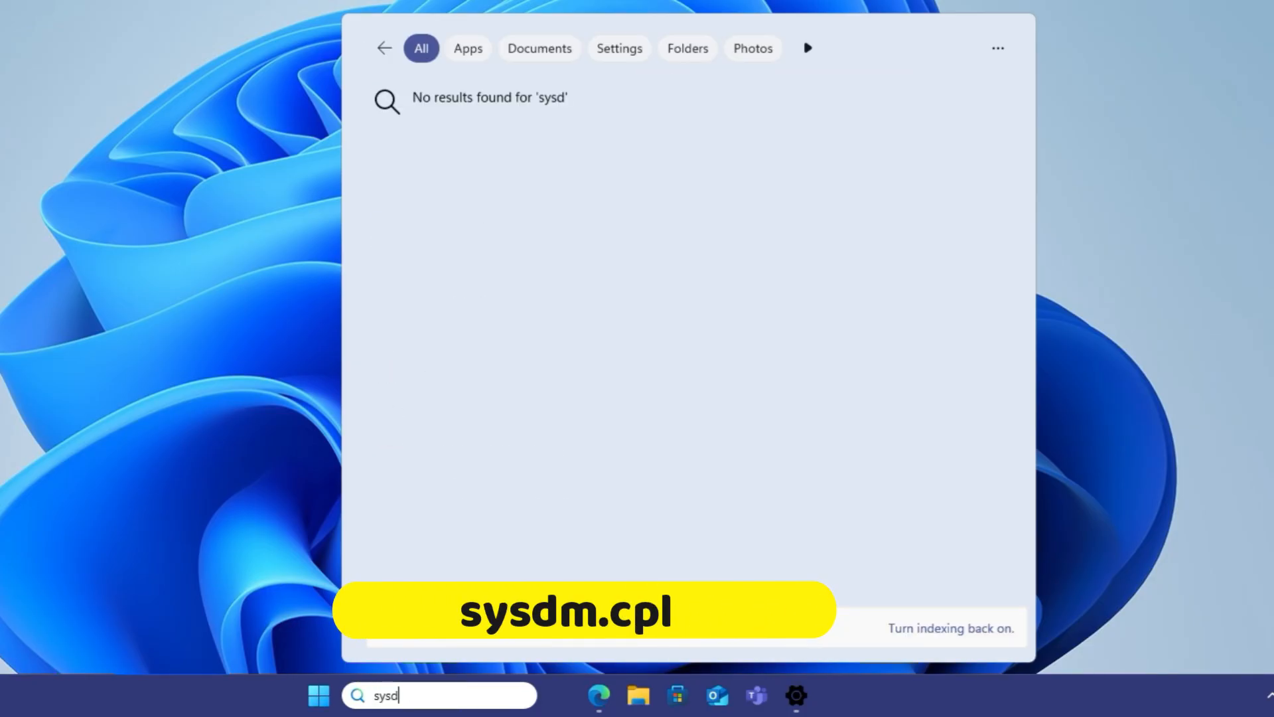
type(".cpl")
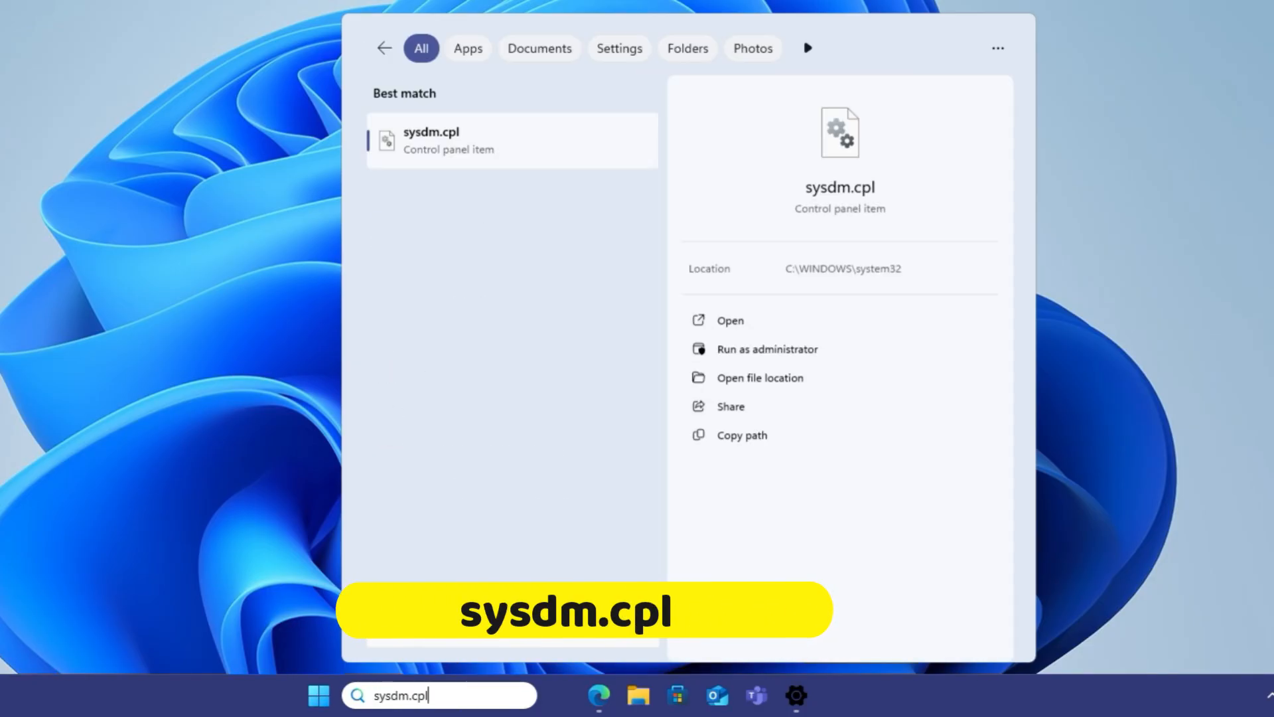
key("Return")
left_click_drag(110, 0, 583, 0)
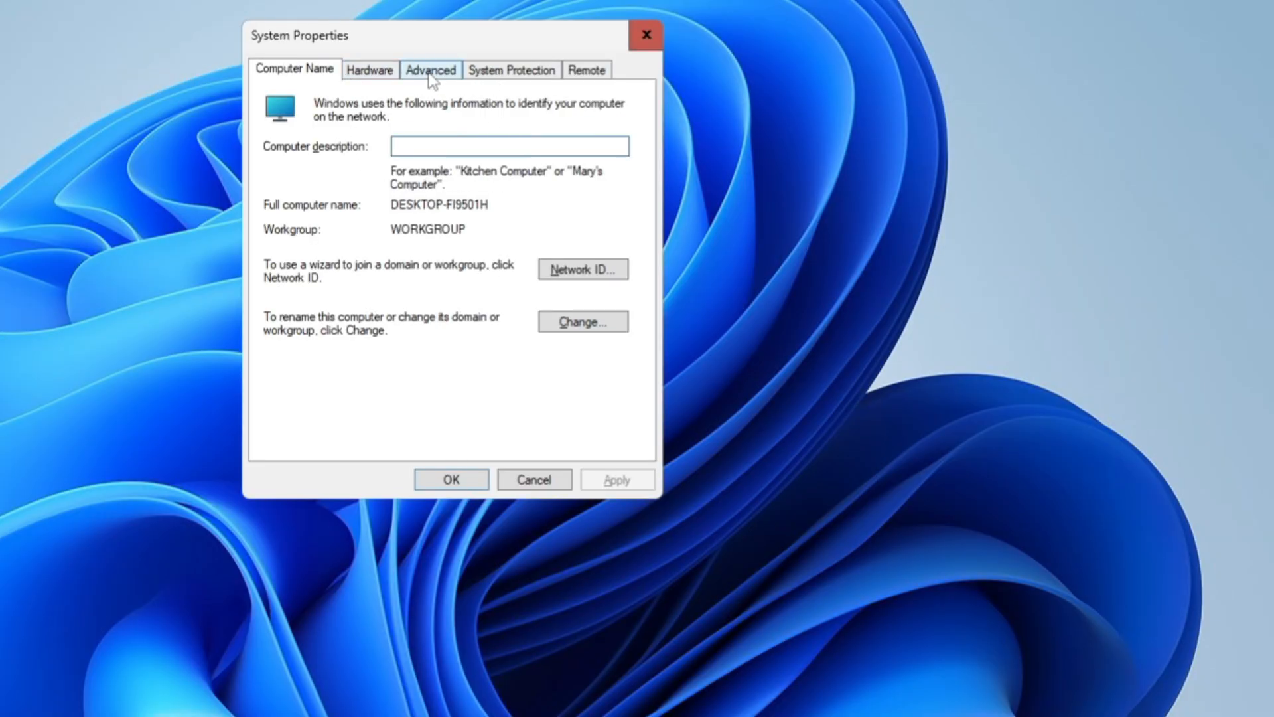
left_click(432, 73)
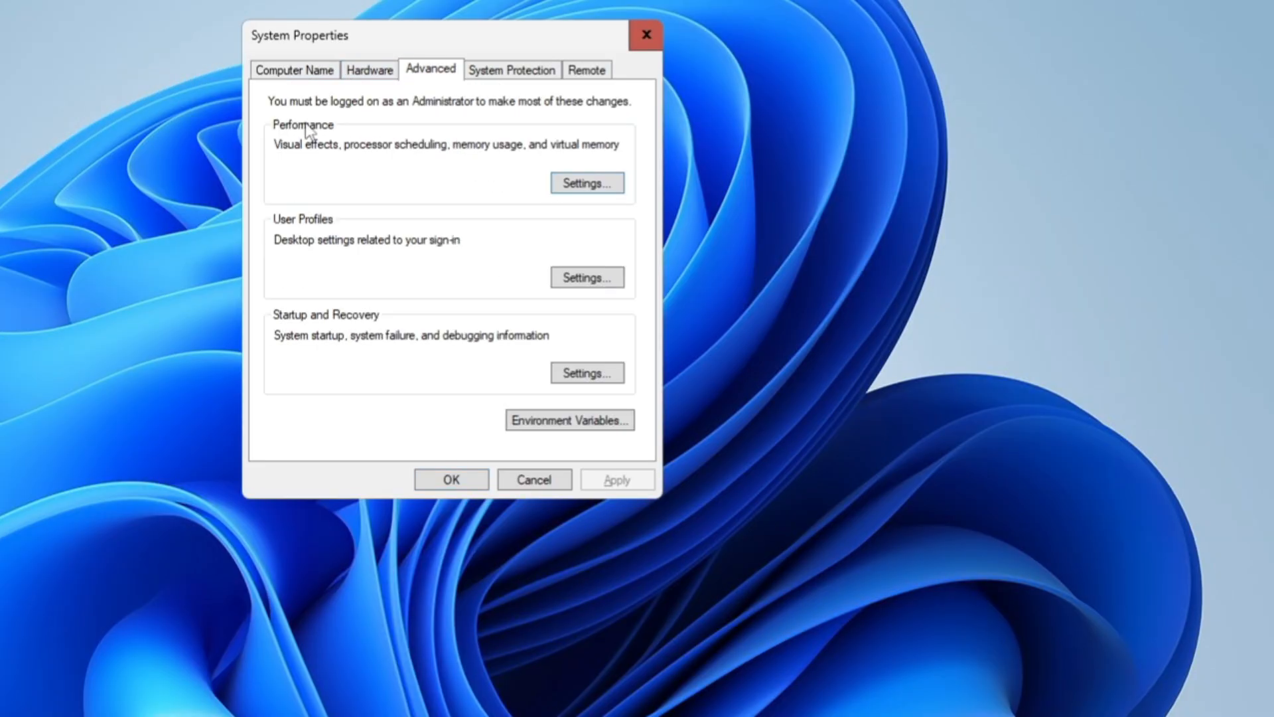
left_click(575, 190)
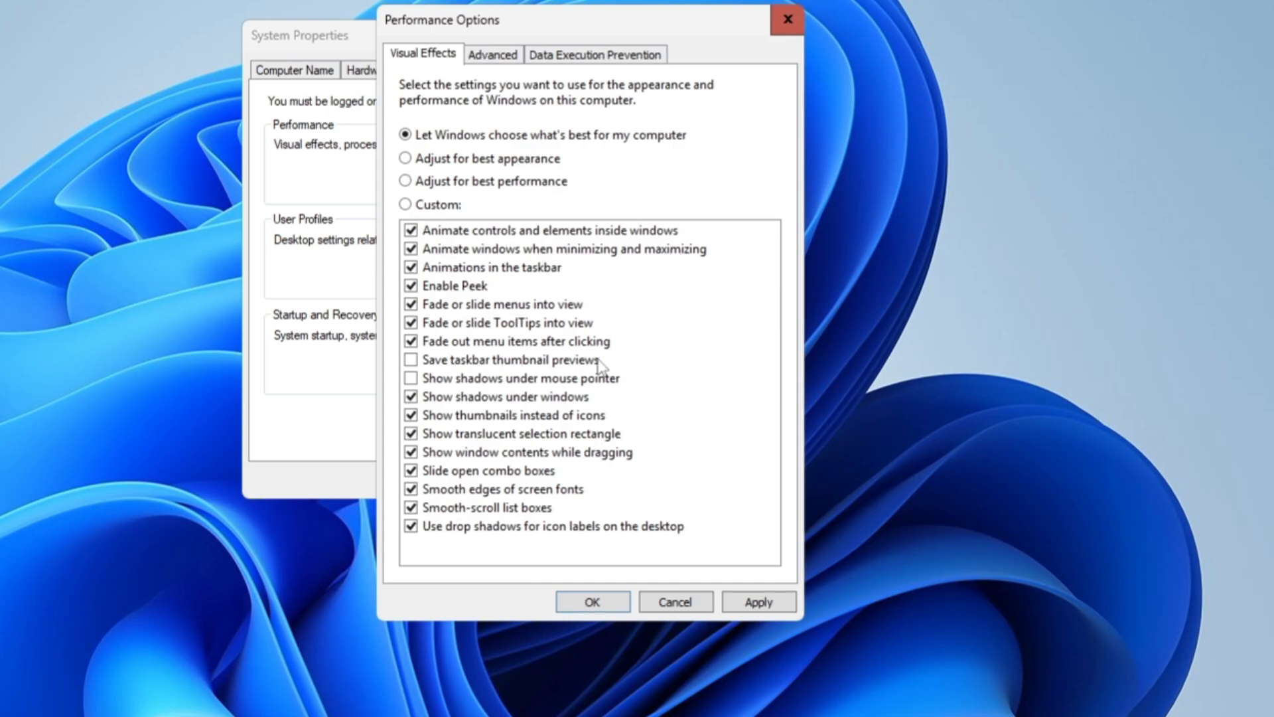
Adjust visual effects for best performance, but keep minimize/maximize window animations, thumbnails instead of icons and smooth font edges, and apply
left_click(464, 182)
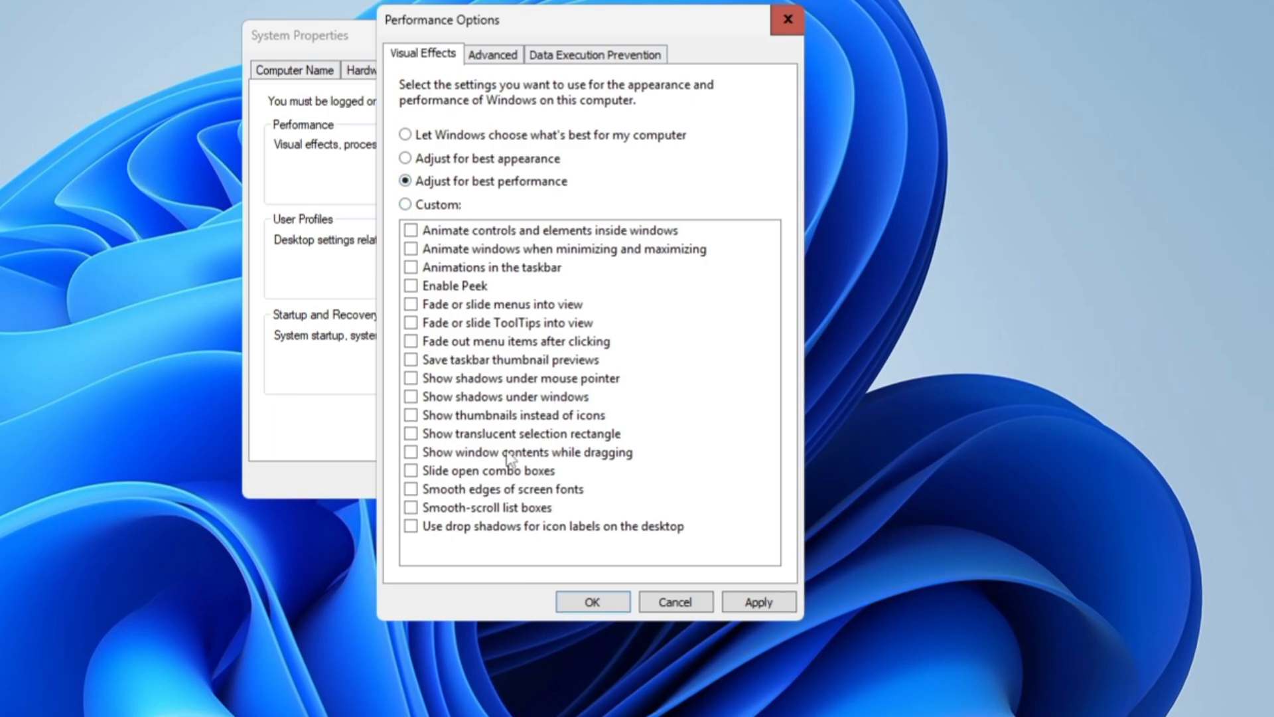
left_click(458, 250)
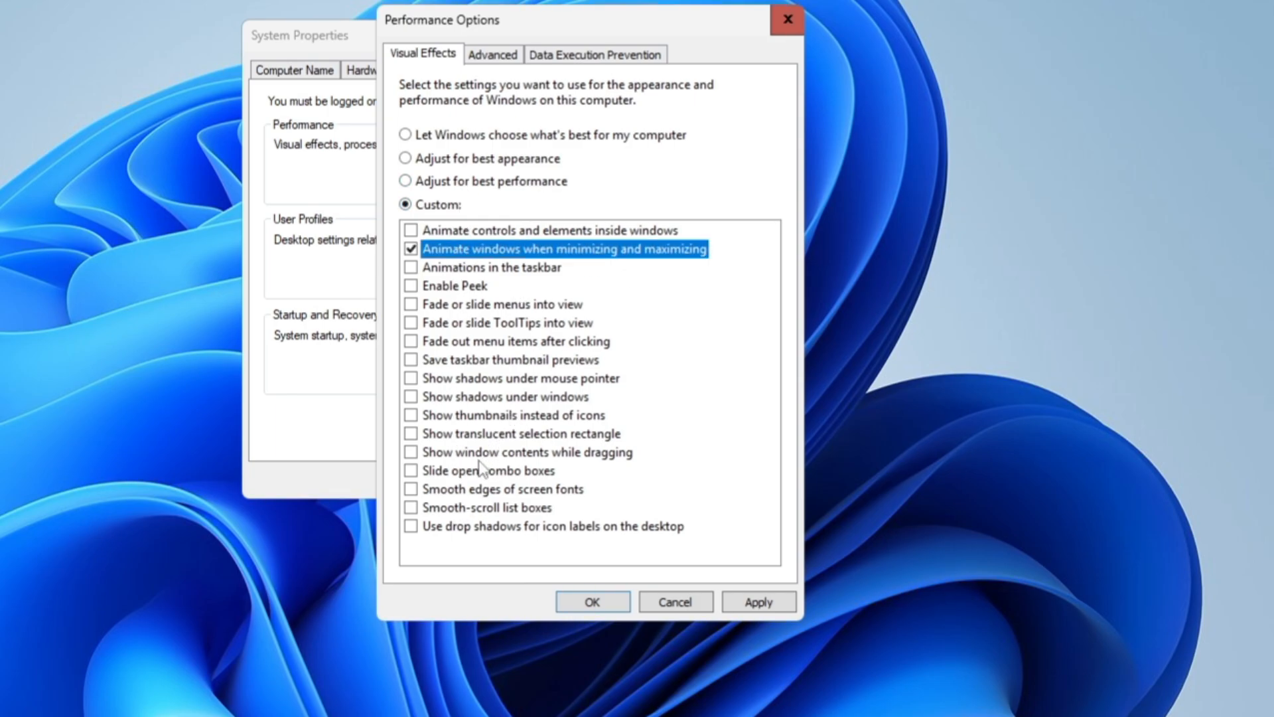
left_click(485, 417)
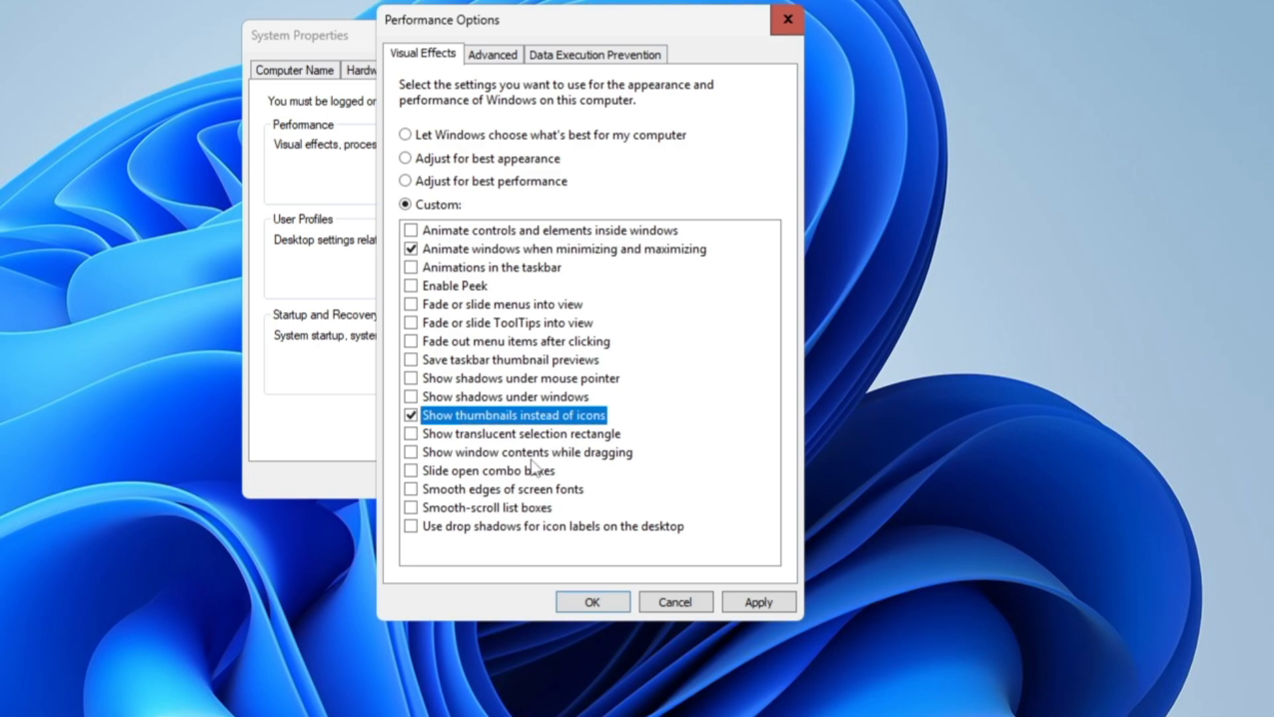
left_click(482, 491)
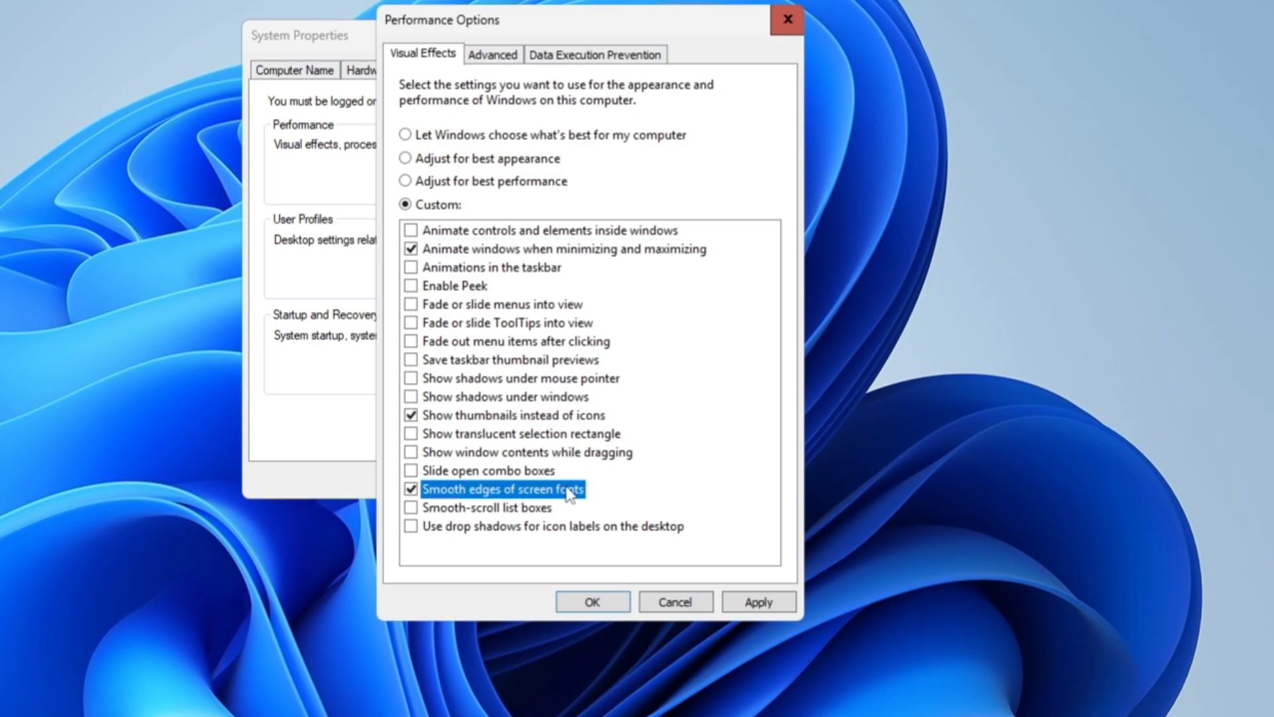
left_click(740, 601)
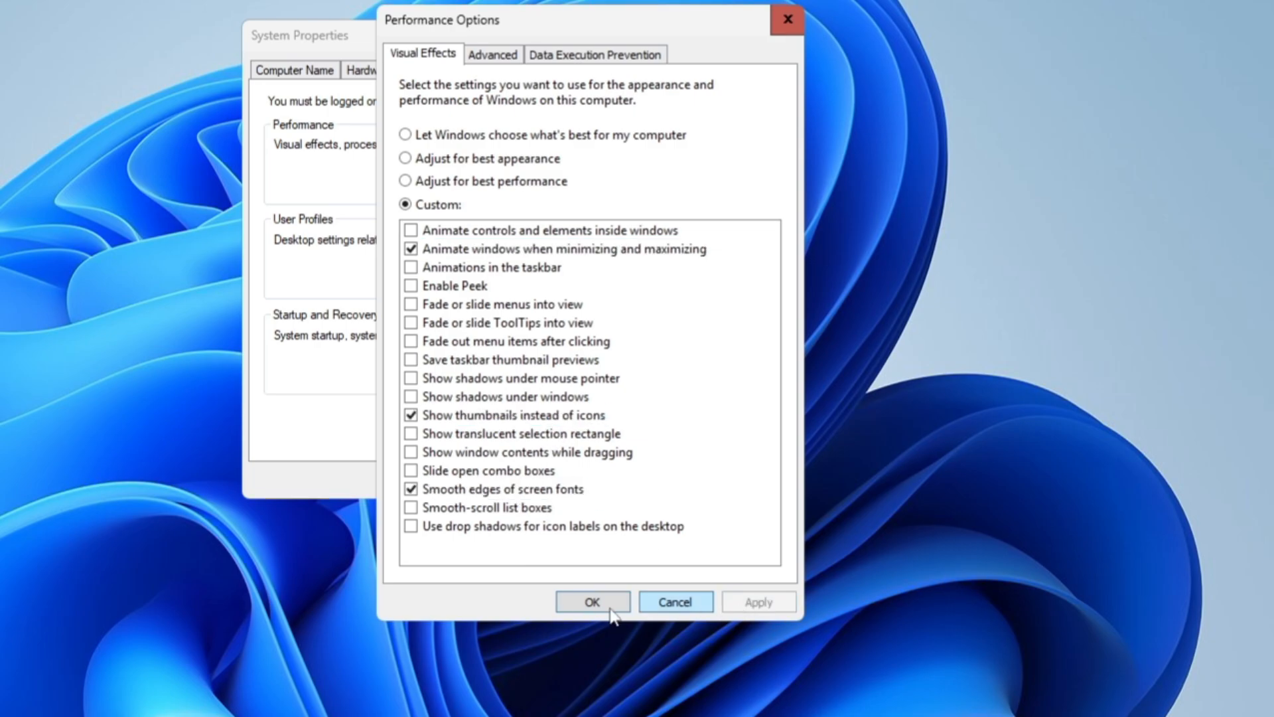
left_click(595, 605)
left_click(468, 479)
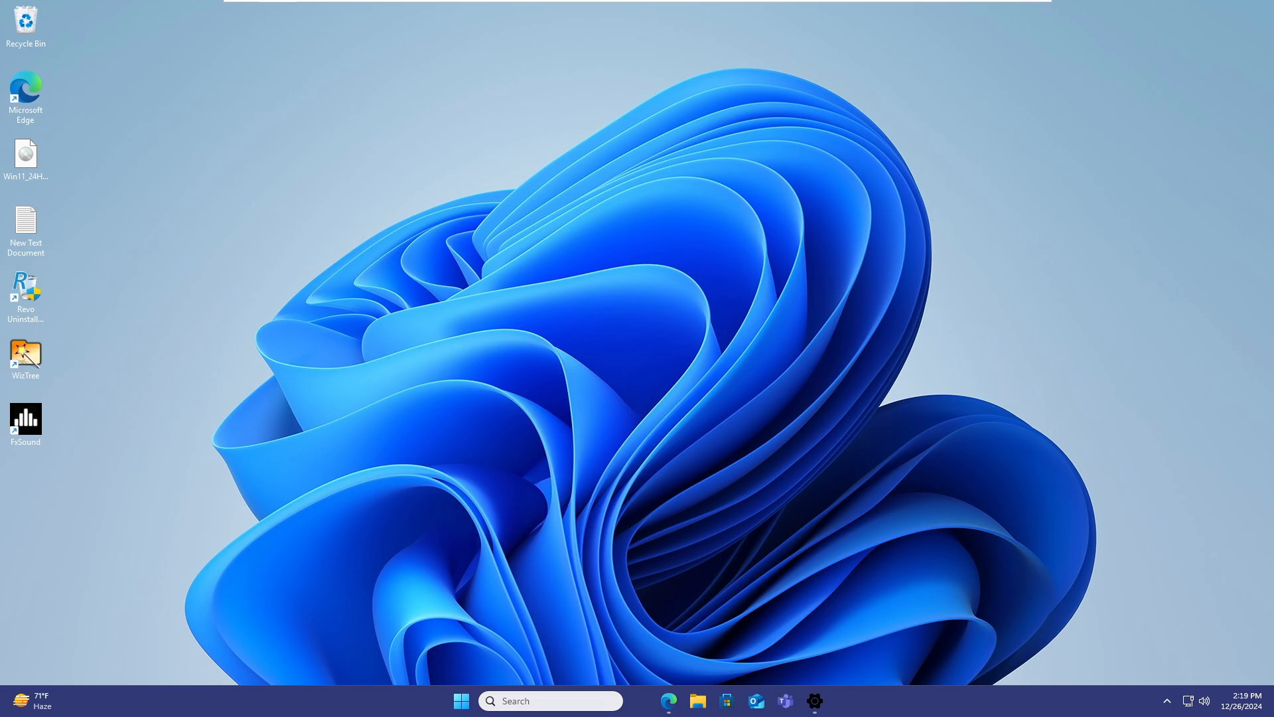
Open the Services console and select the Connected User Experiences and Telemetry service
left_click(520, 697)
type("services")
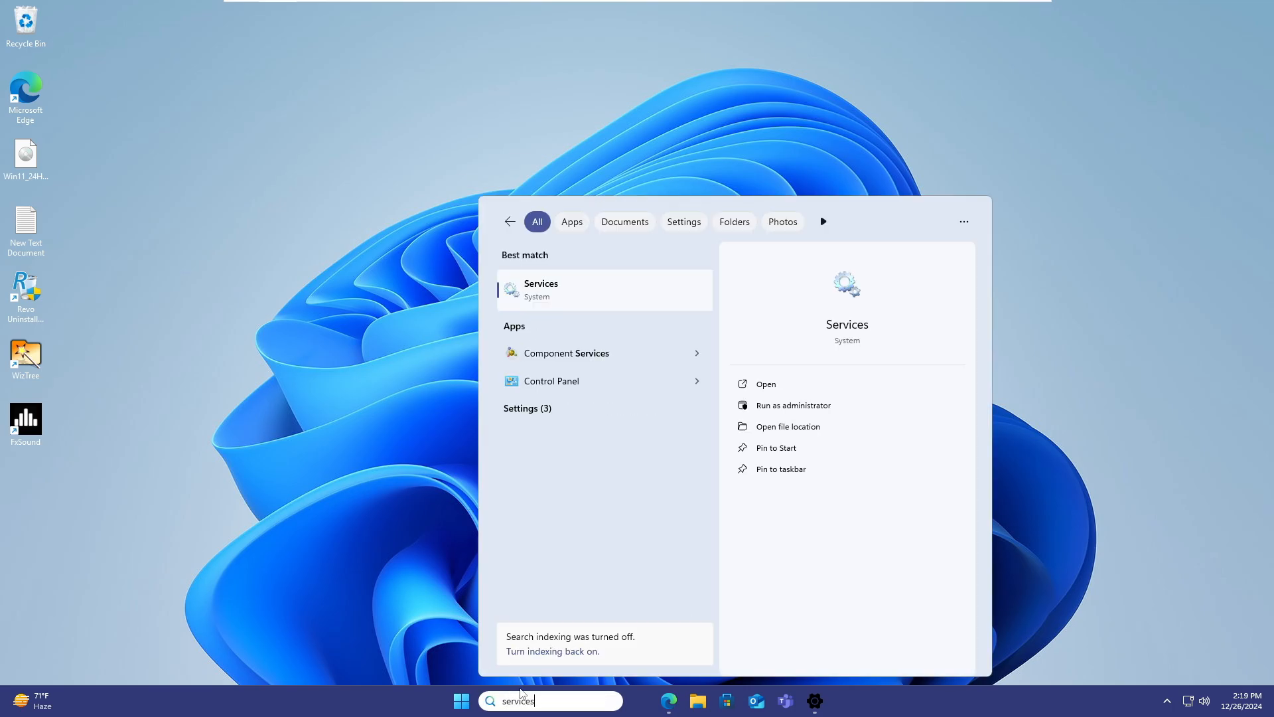
key("Return")
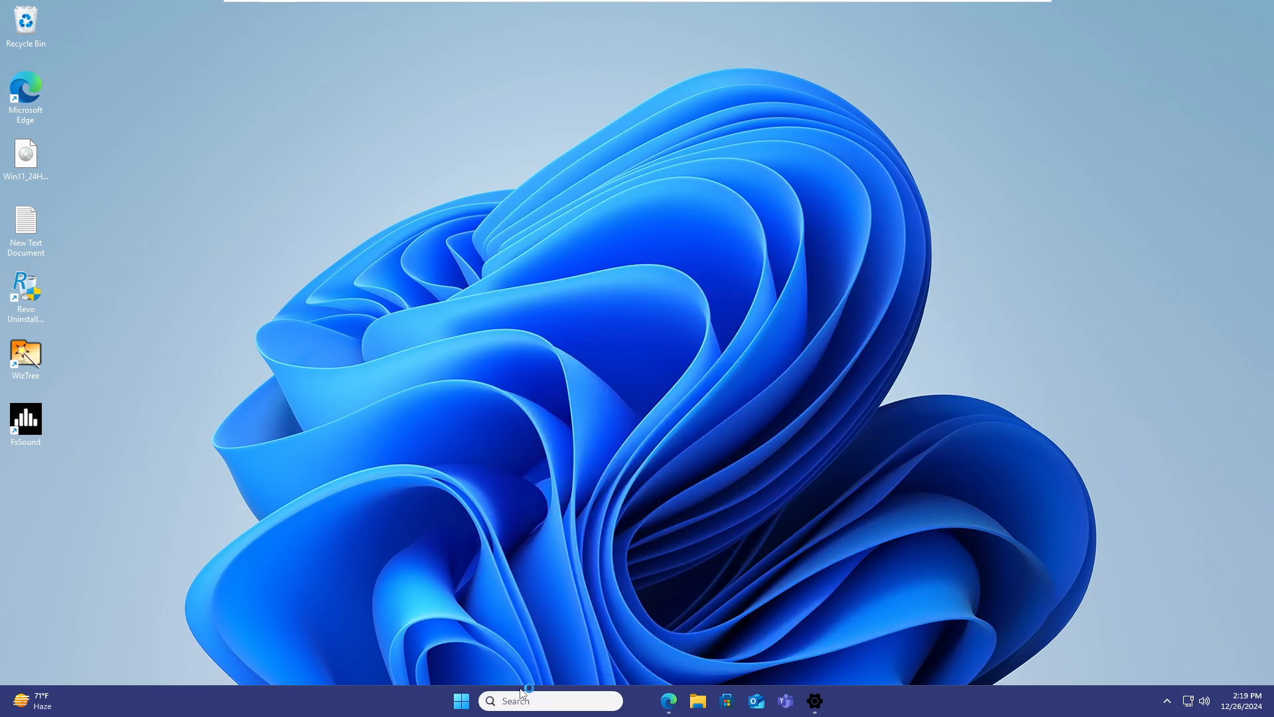
left_click(627, 269)
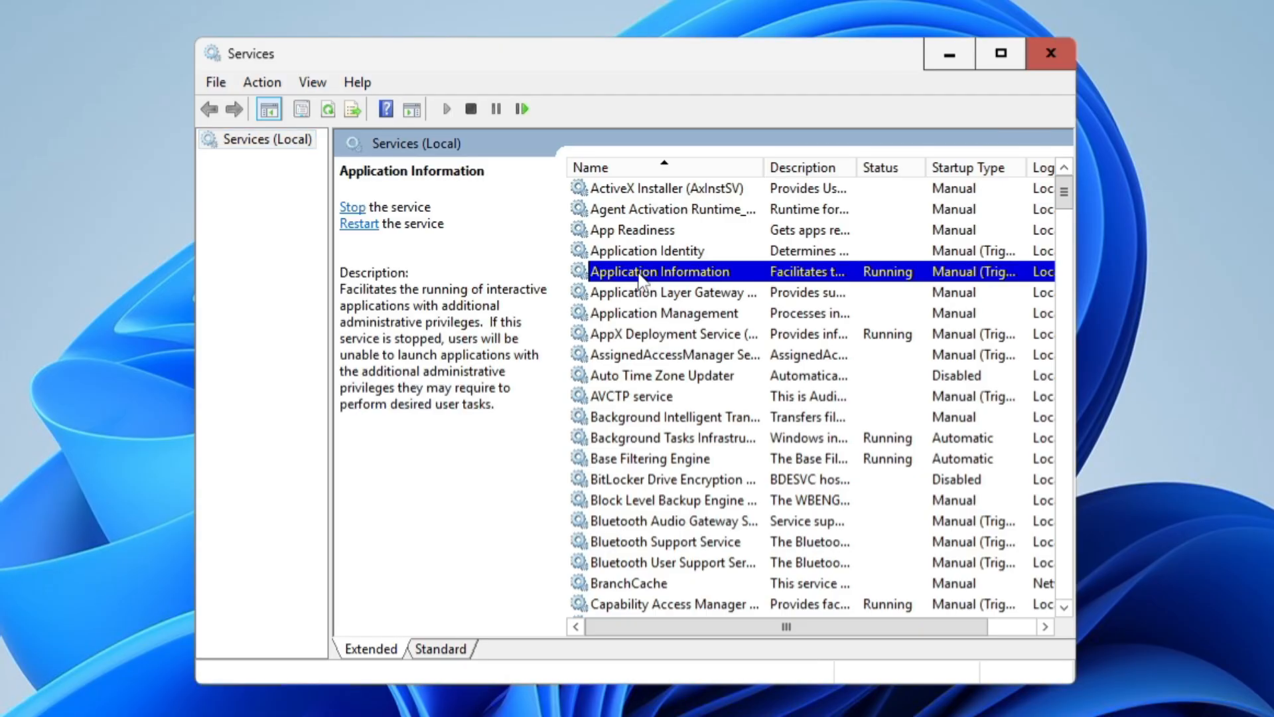
key("c")
scroll(670, 345, "down", 4)
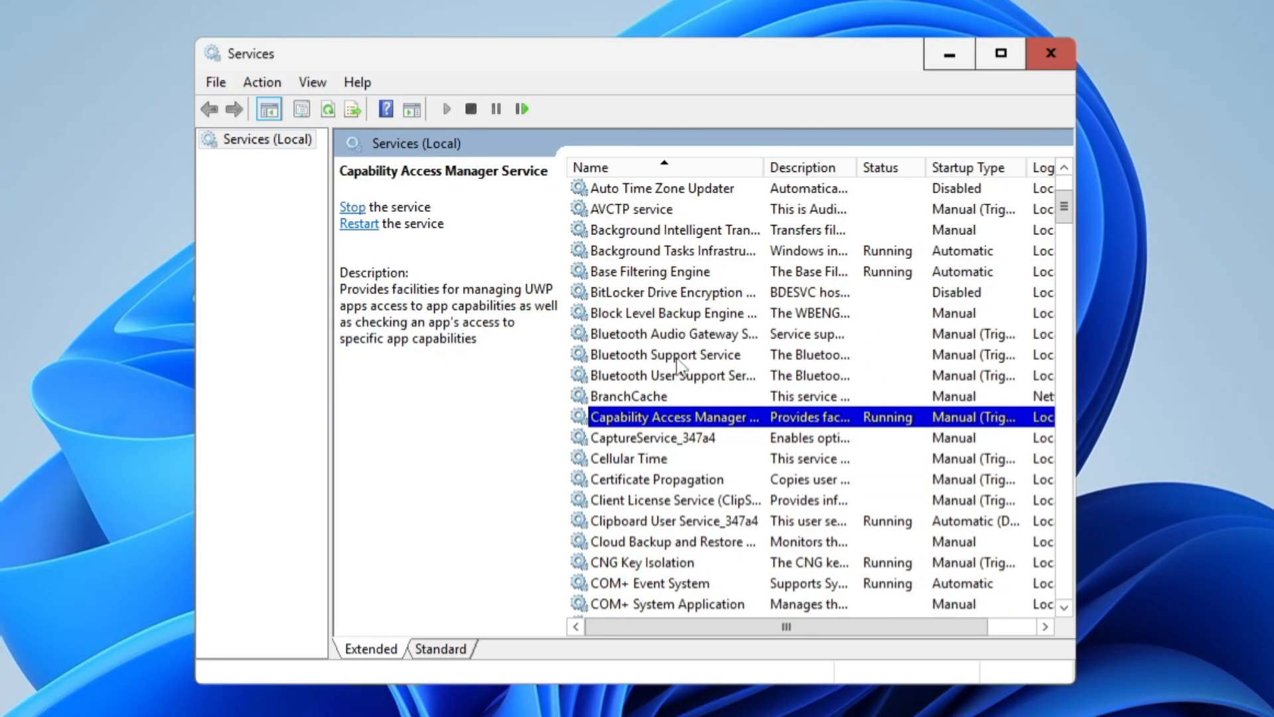
scroll(674, 416, "down", 1)
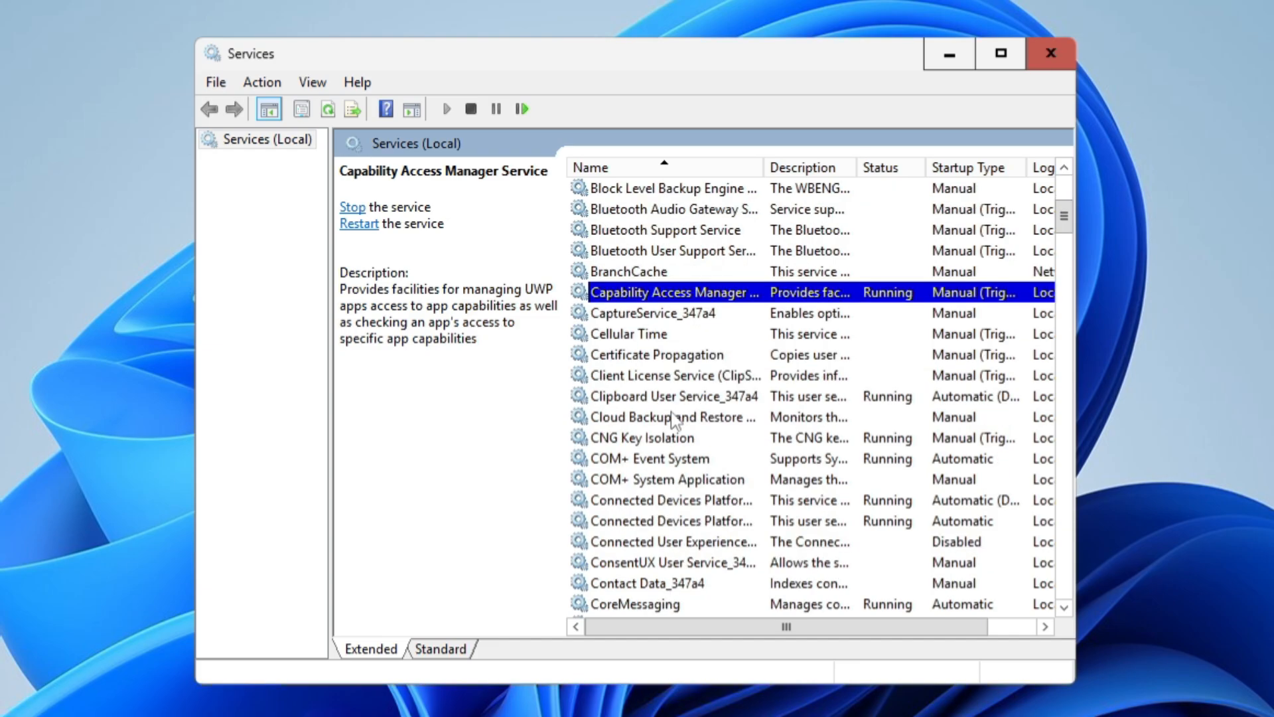
left_click(692, 548)
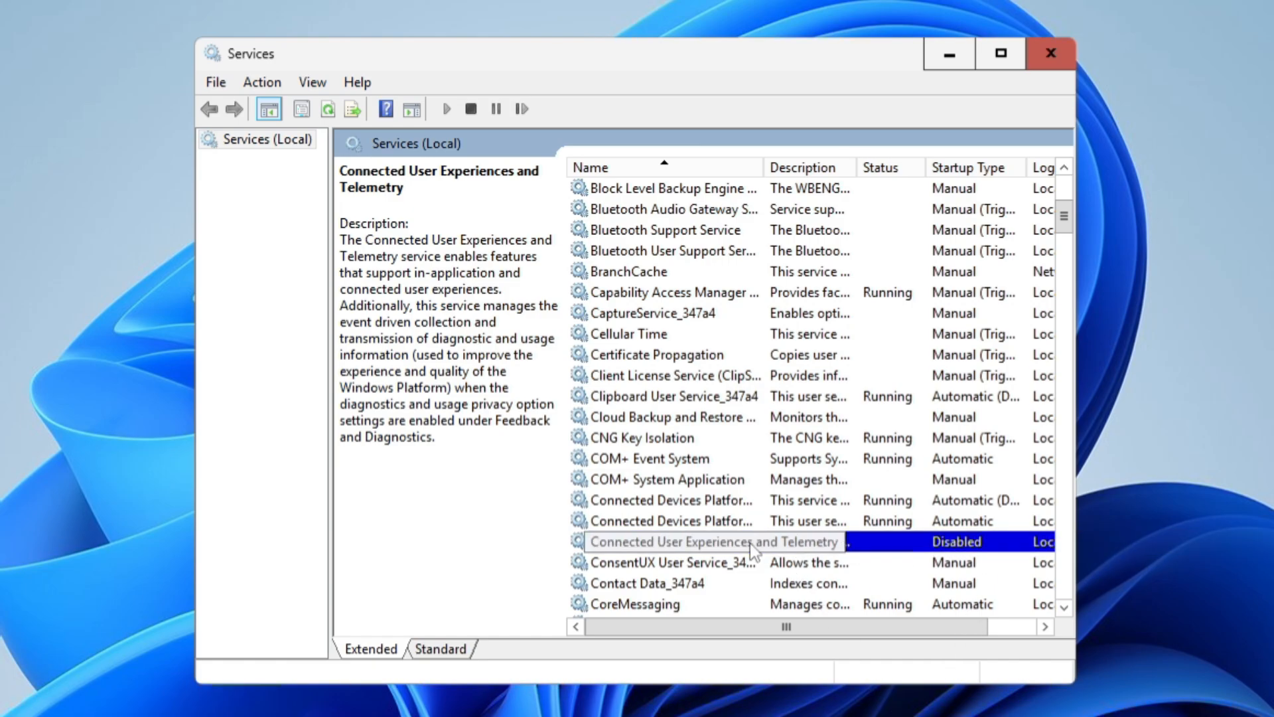
Set the startup type of the Connected User Experiences and Telemetry service to Disabled and apply it
double_click(933, 544)
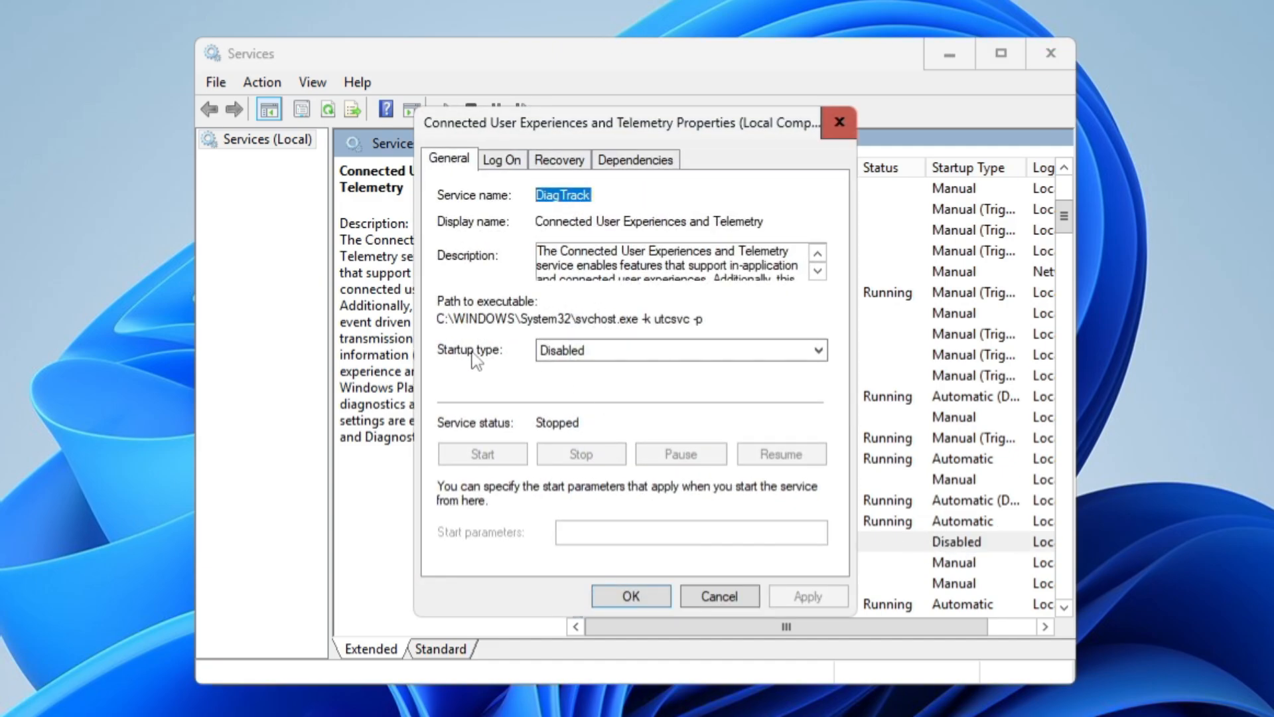
left_click(605, 357)
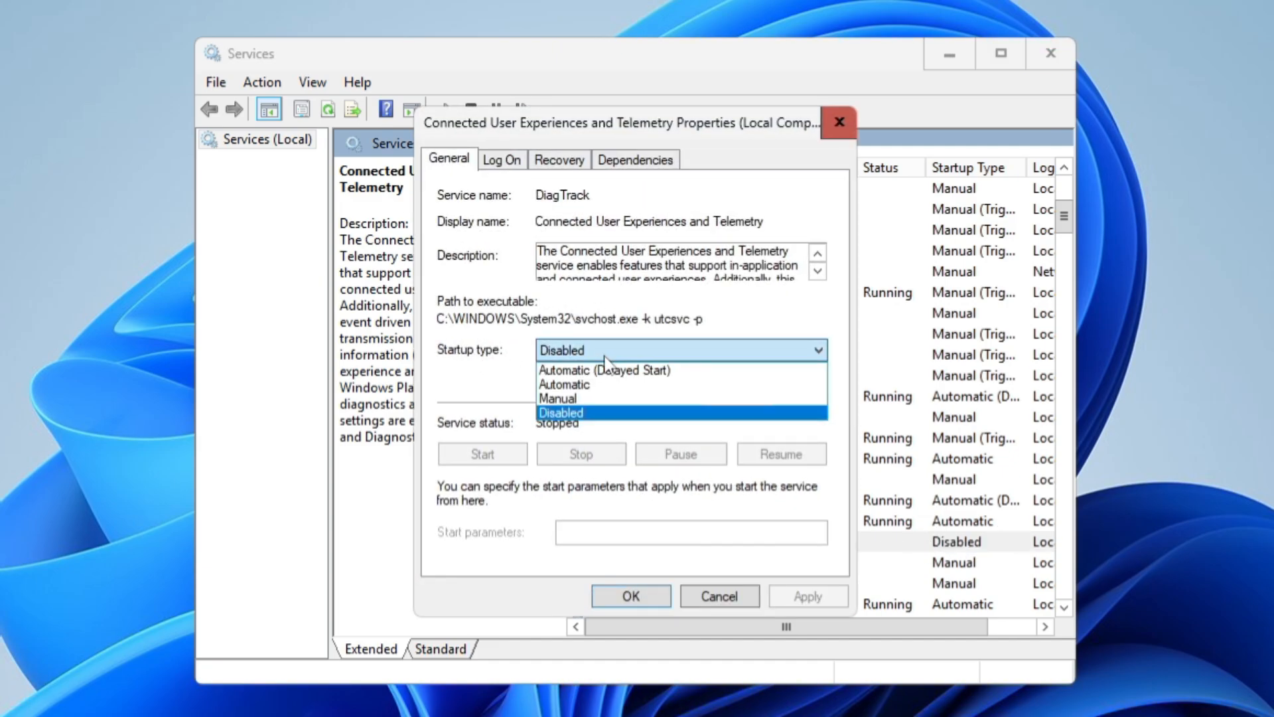
left_click(576, 414)
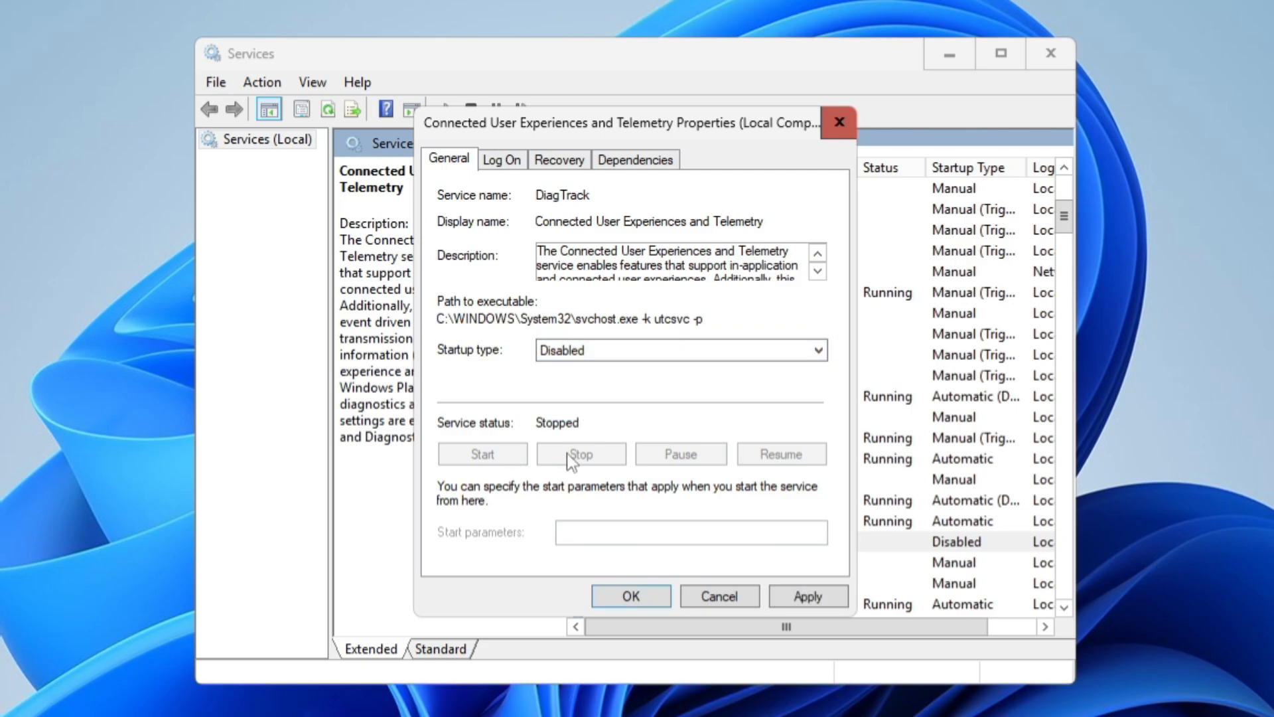
left_click(803, 598)
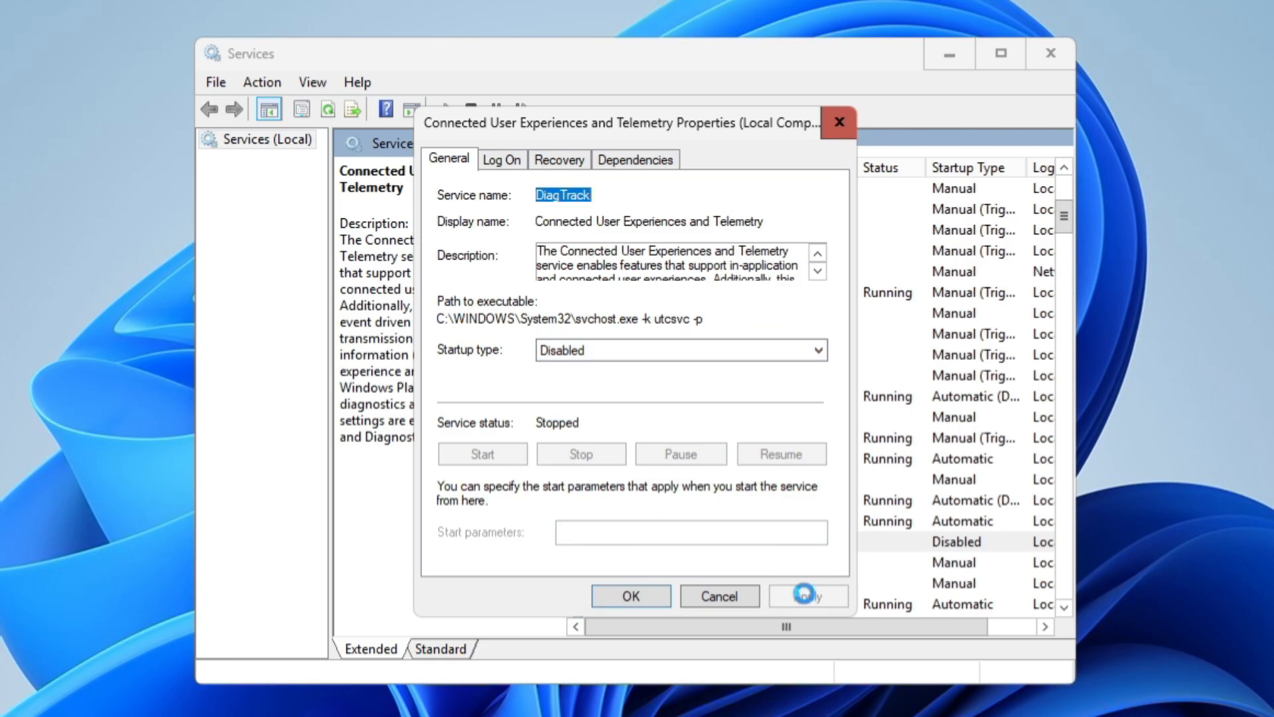
left_click(655, 598)
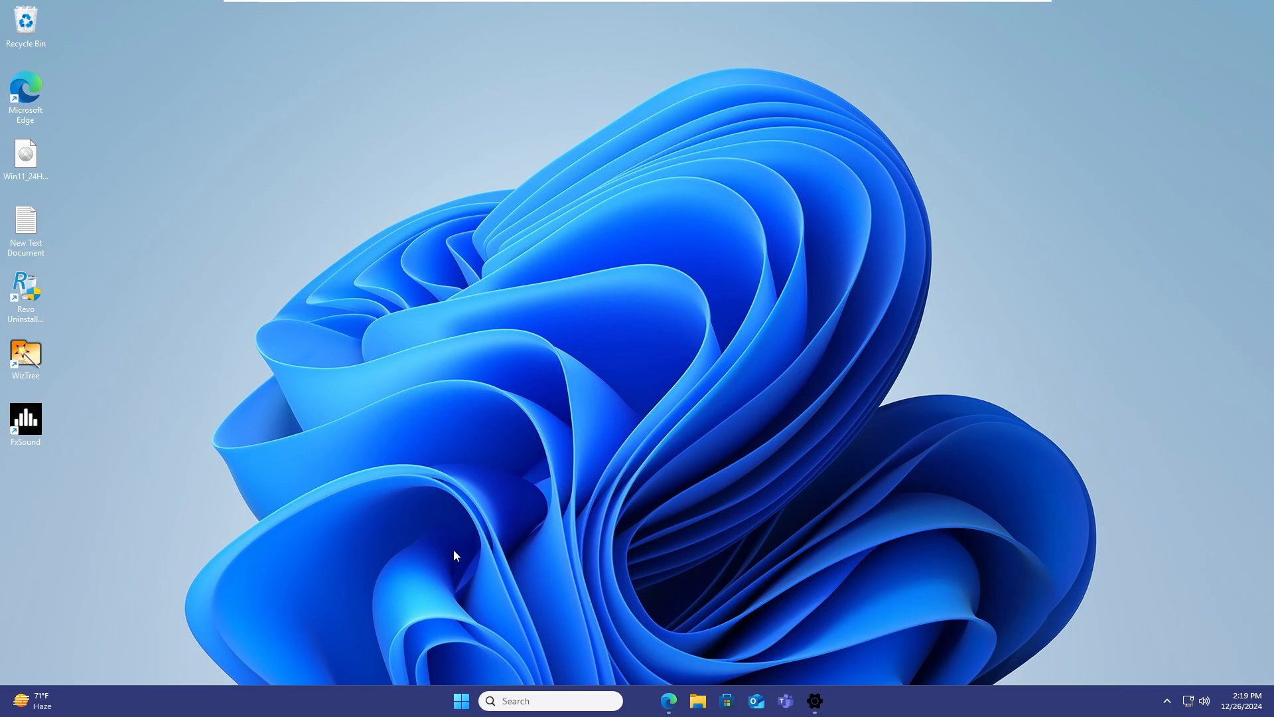
Open the Diagnostics & feedback page under Privacy & security in Windows Settings
right_click(465, 701)
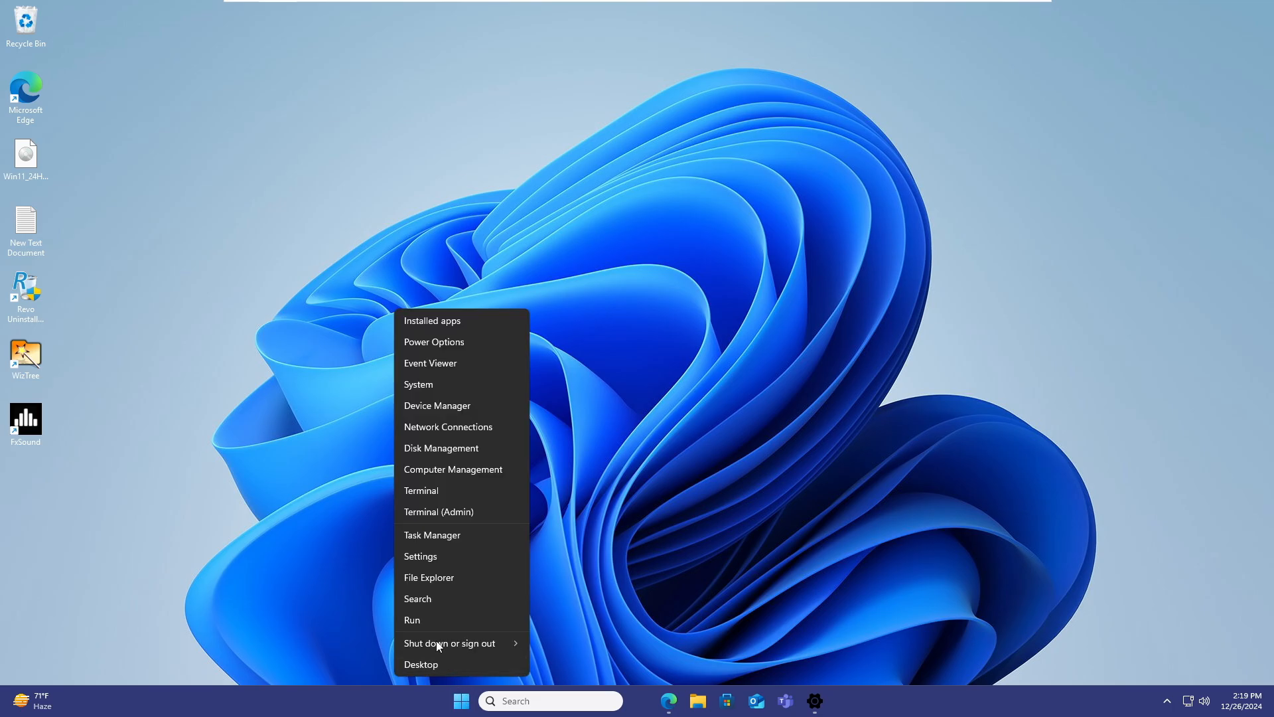
left_click(433, 556)
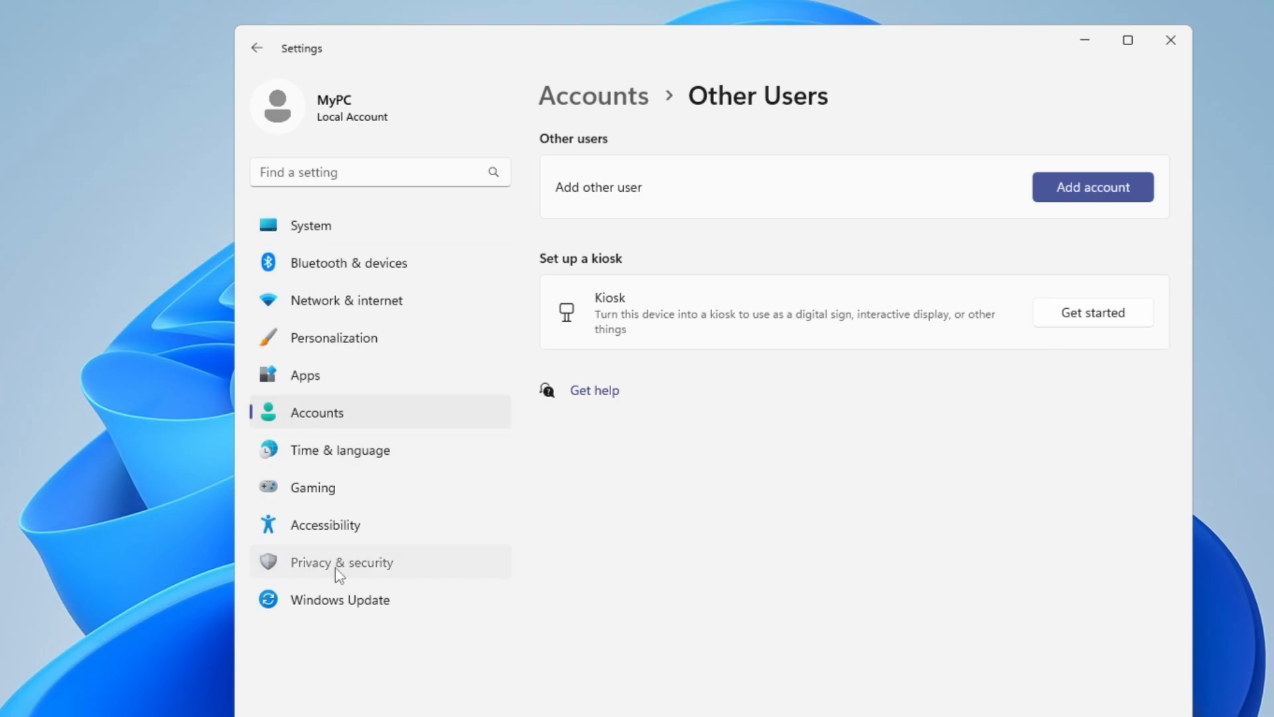
left_click(438, 474)
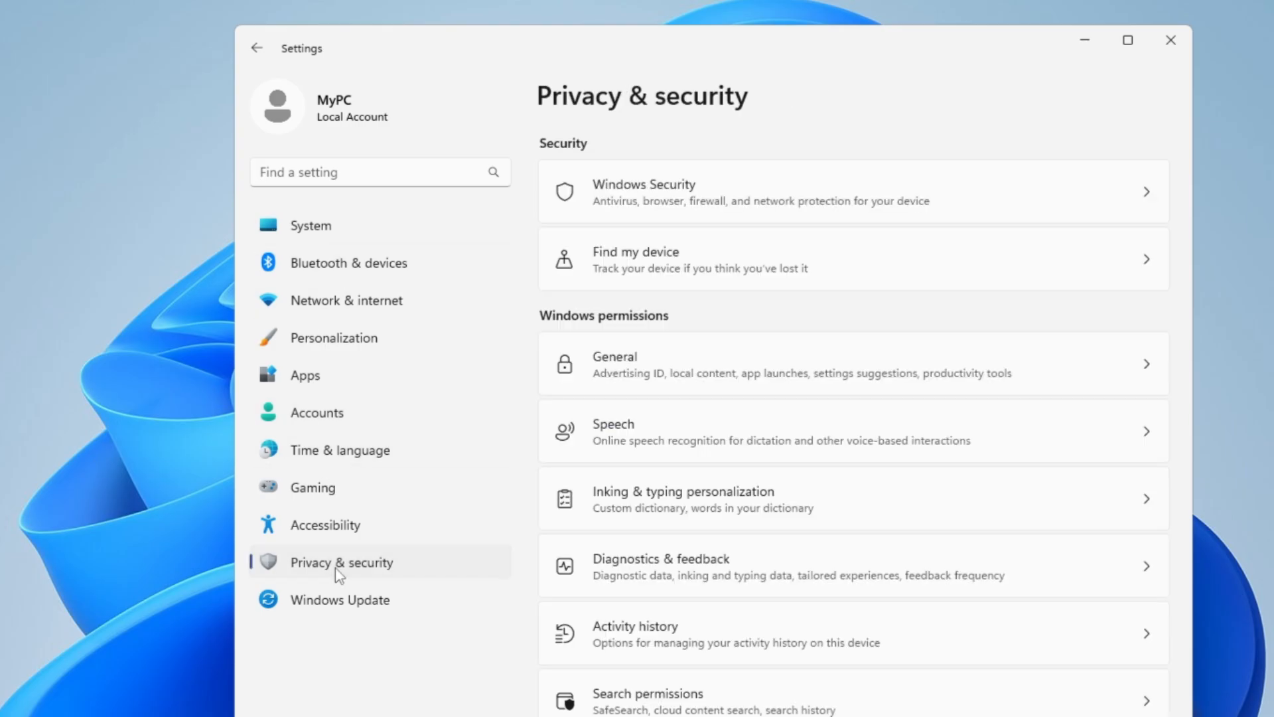
left_click(701, 570)
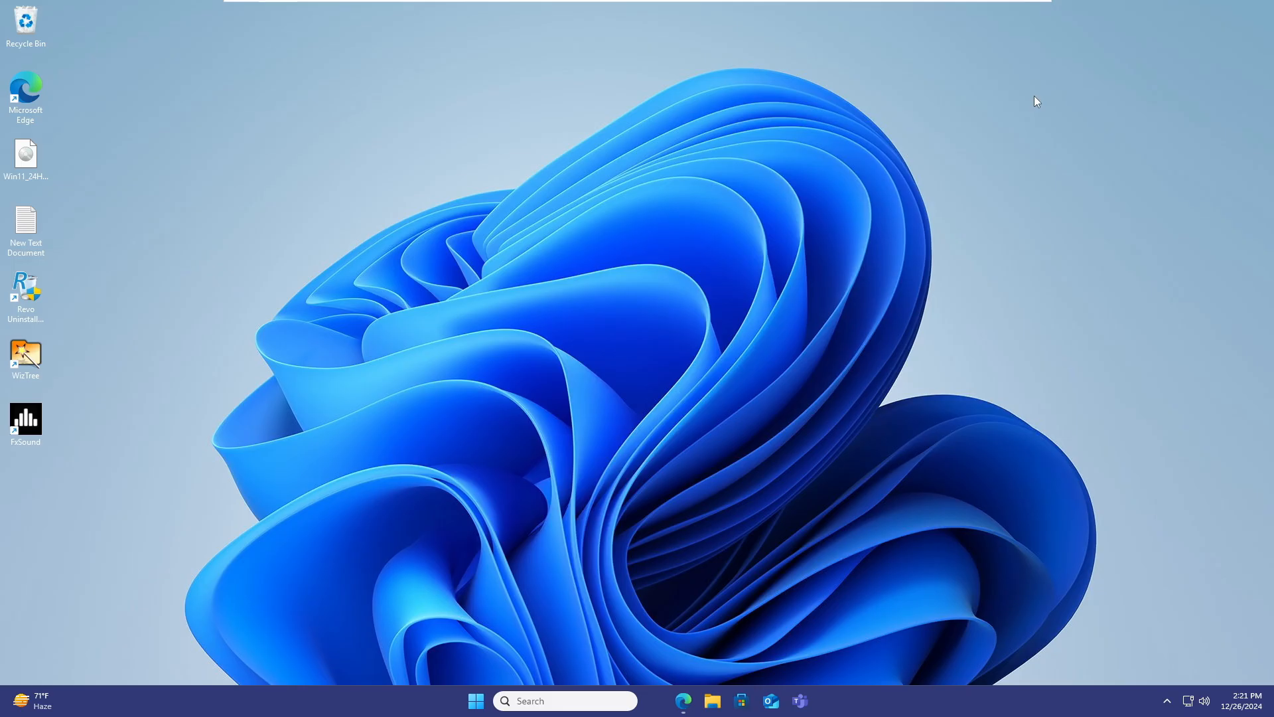
Uninstall the Microsoft 365 (Office) app from the full list of installed apps
left_click(478, 704)
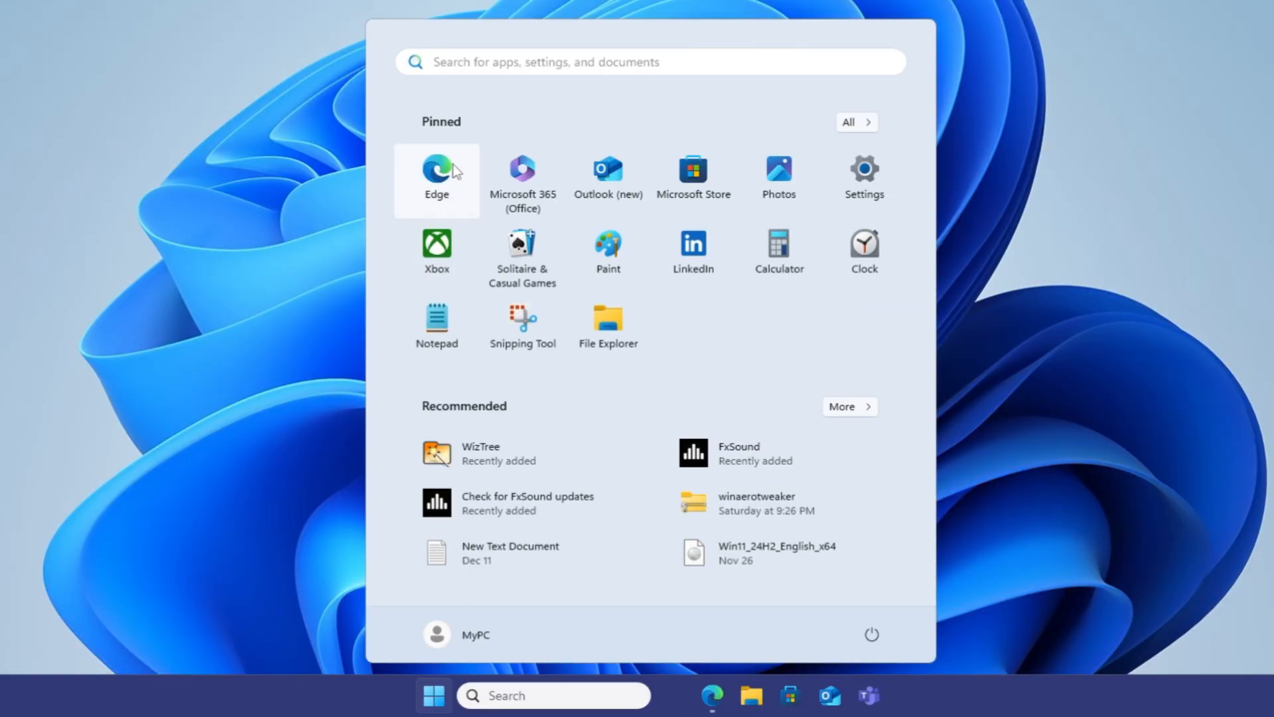
left_click(856, 122)
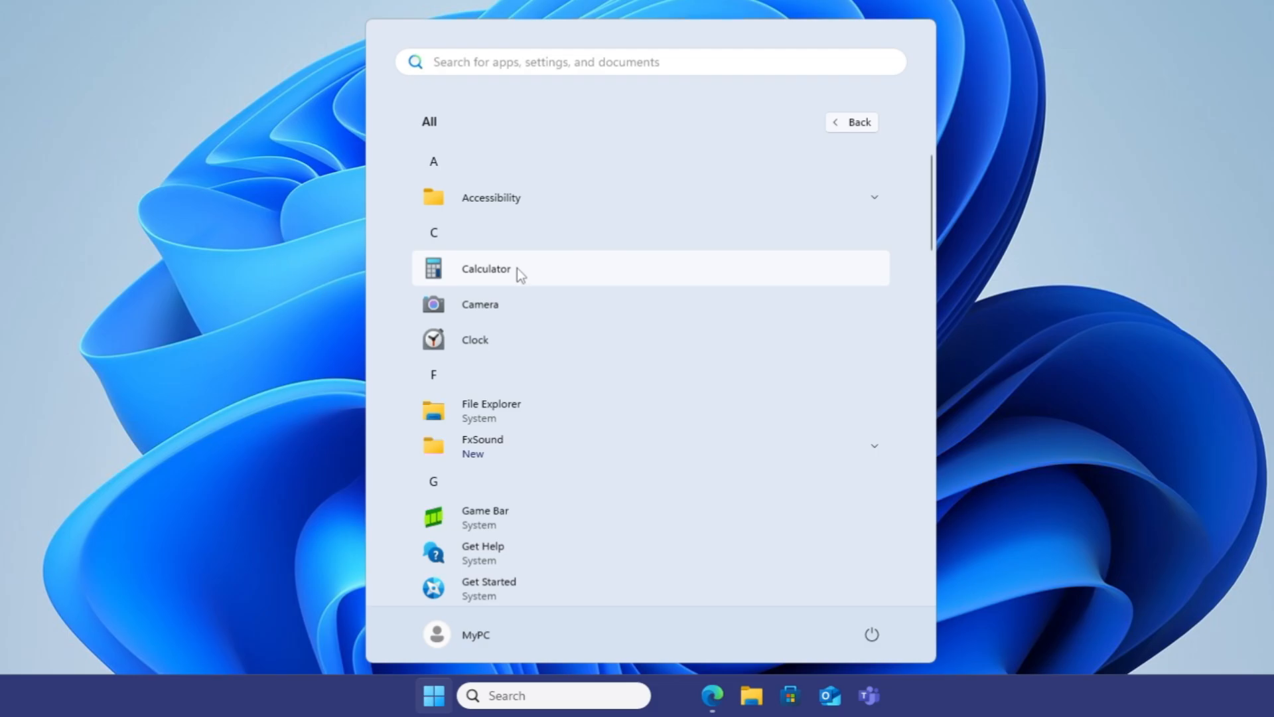
scroll(552, 376, "down", 3)
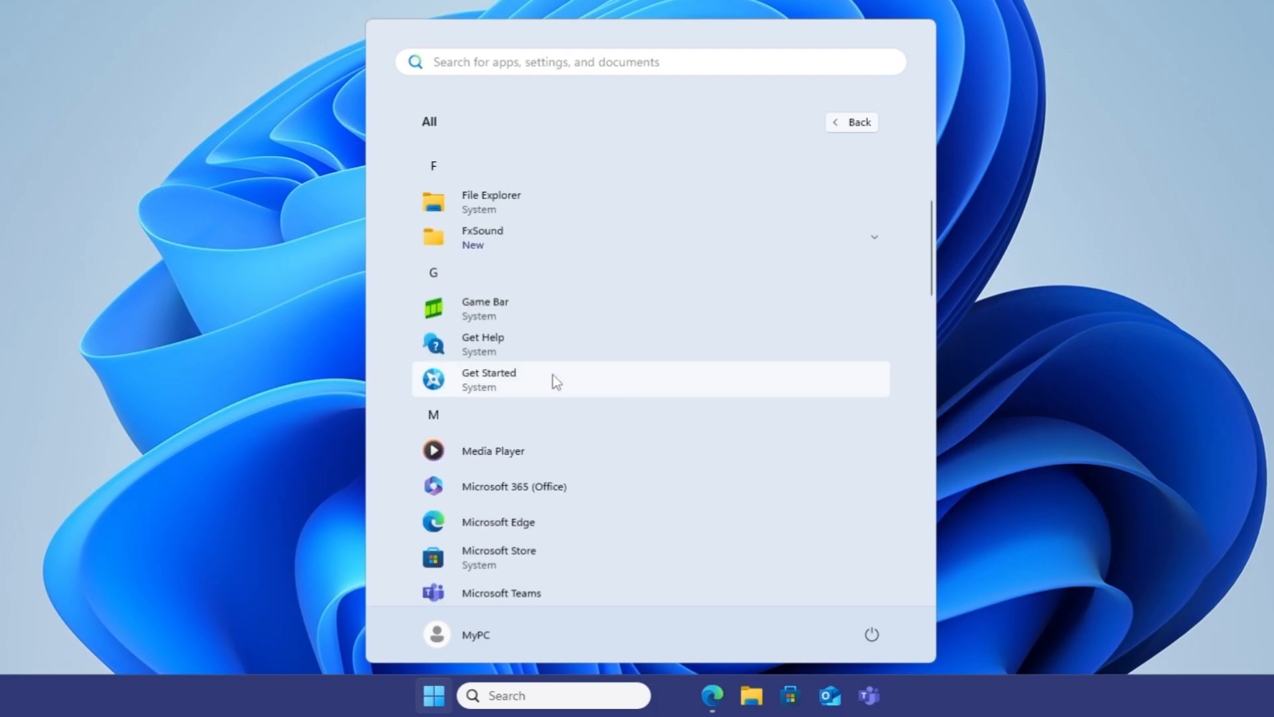
scroll(552, 375, "down", 1)
right_click(559, 423)
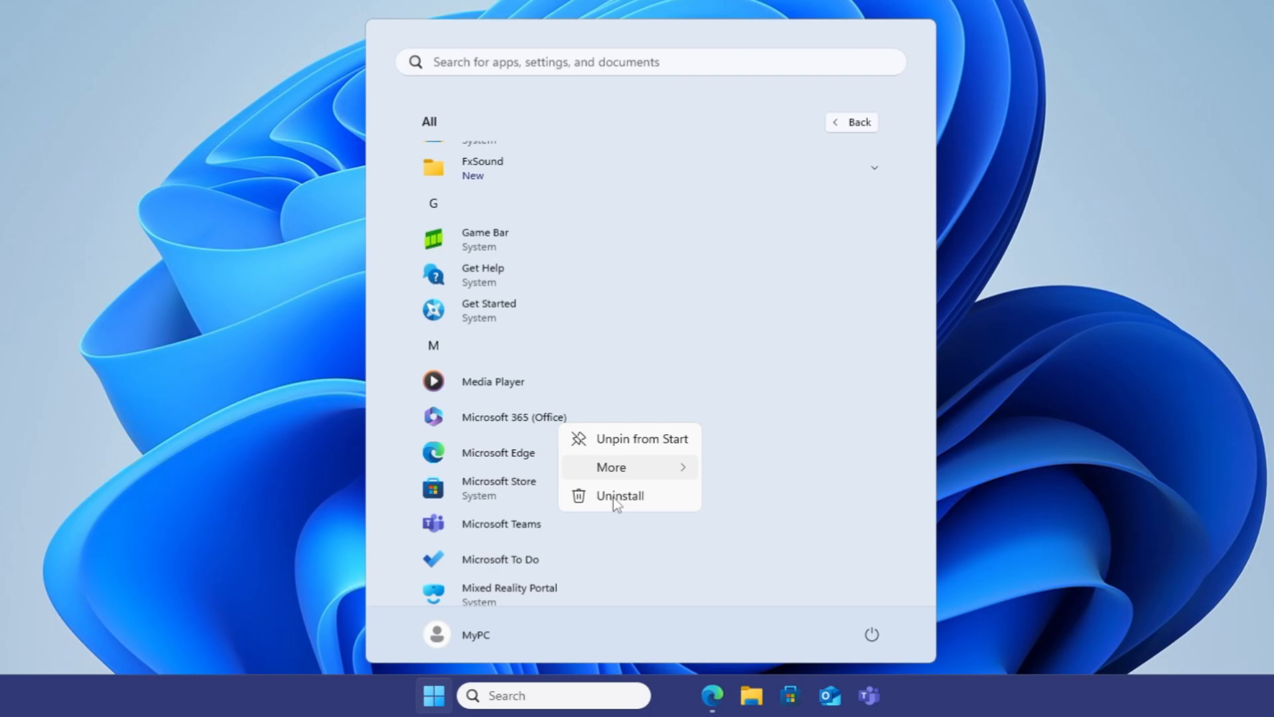
left_click(635, 504)
left_click(723, 358)
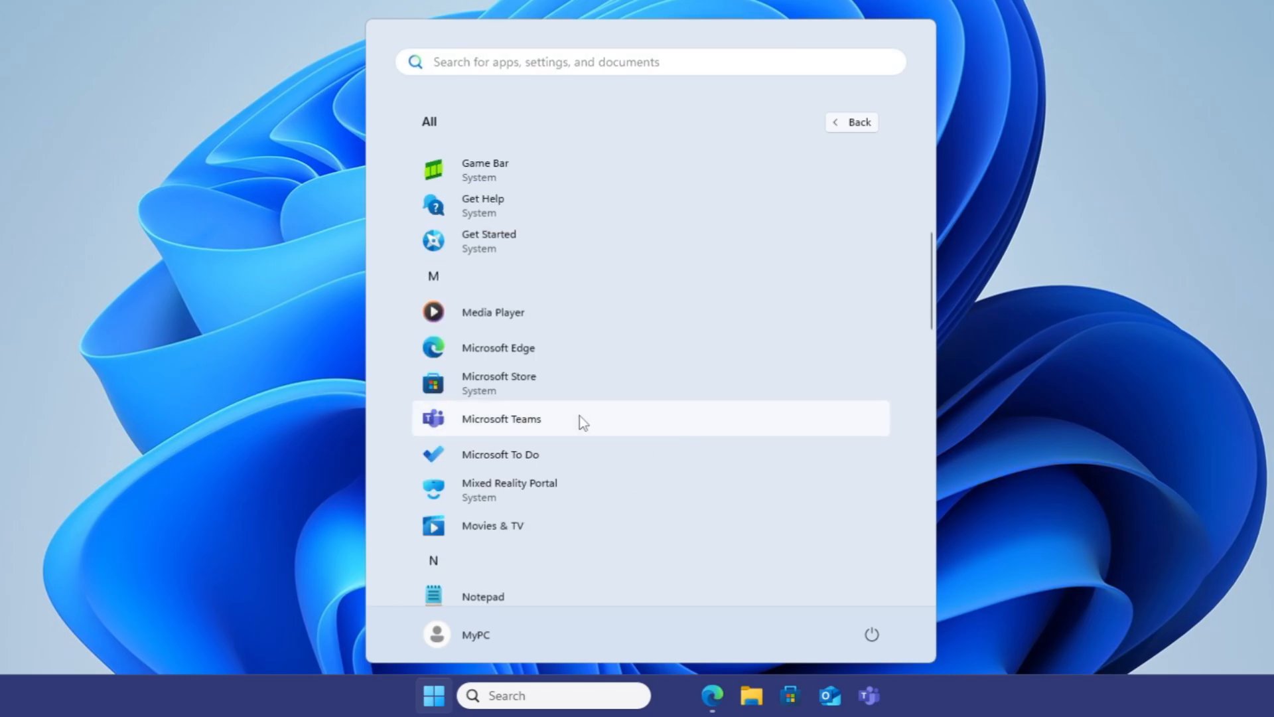
Uninstall the Microsoft Teams and Microsoft To Do apps
right_click(579, 416)
left_click(625, 487)
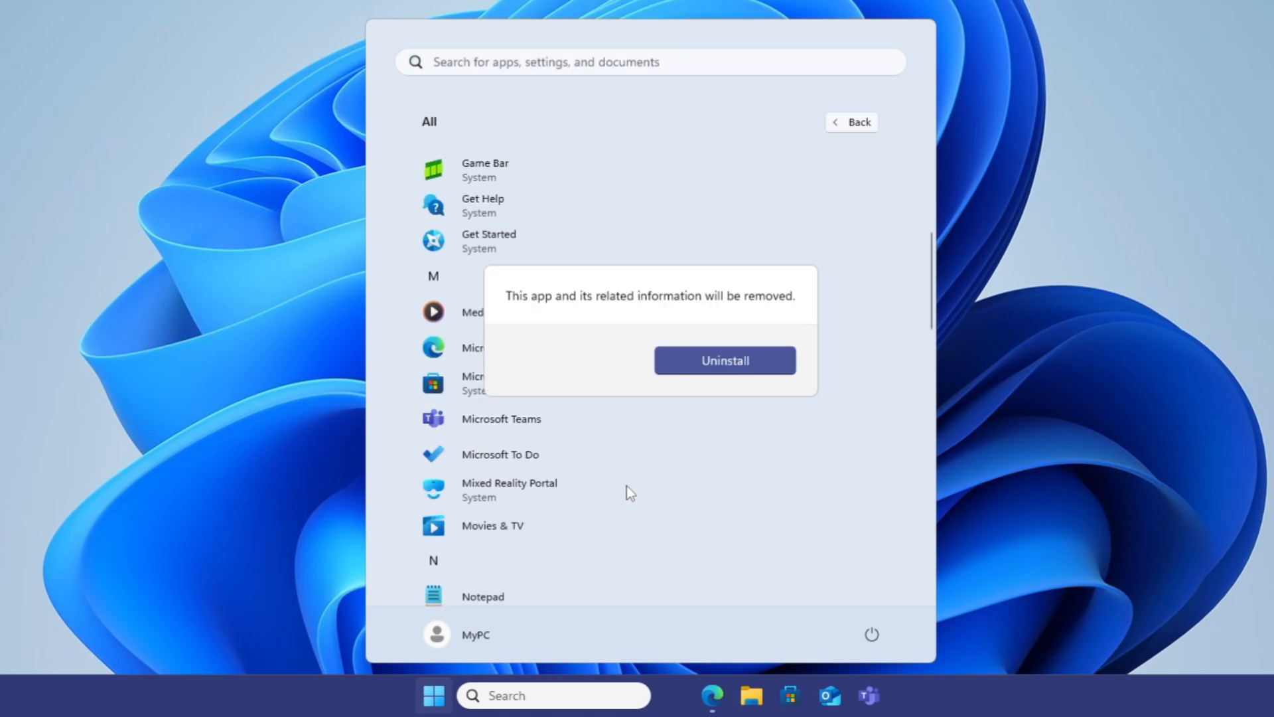
left_click(708, 364)
right_click(543, 419)
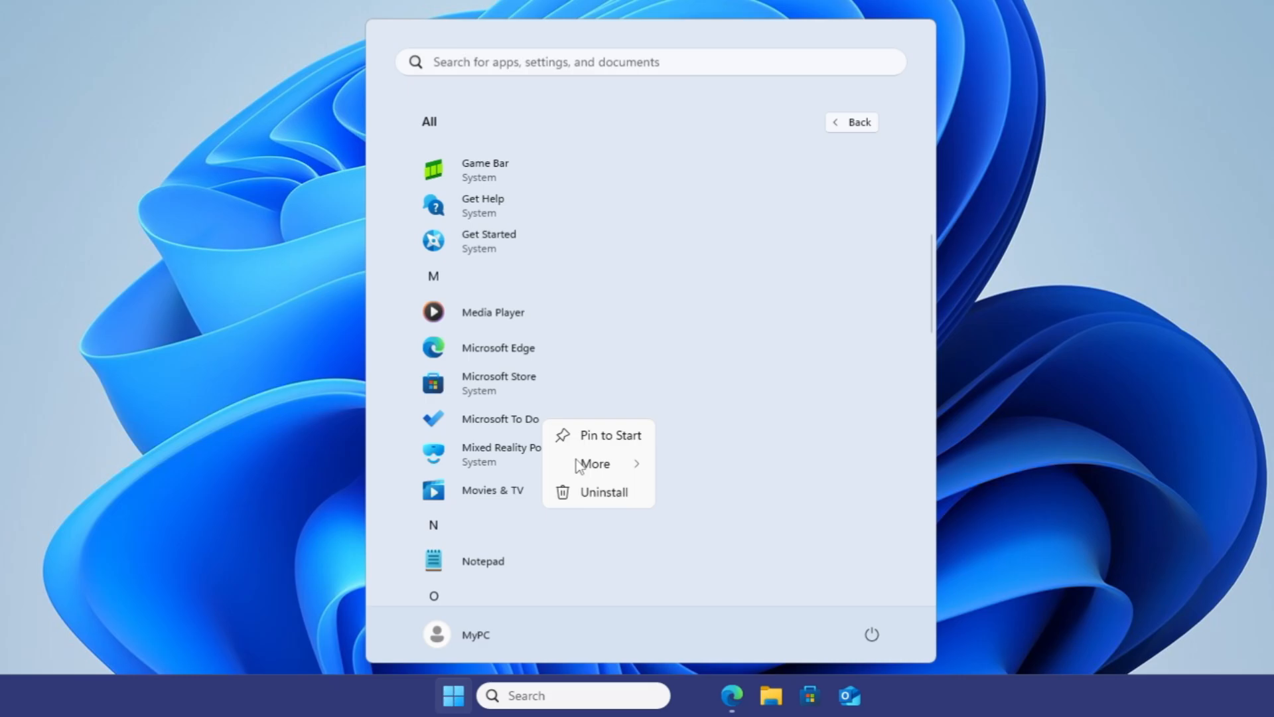
left_click(604, 499)
left_click(711, 364)
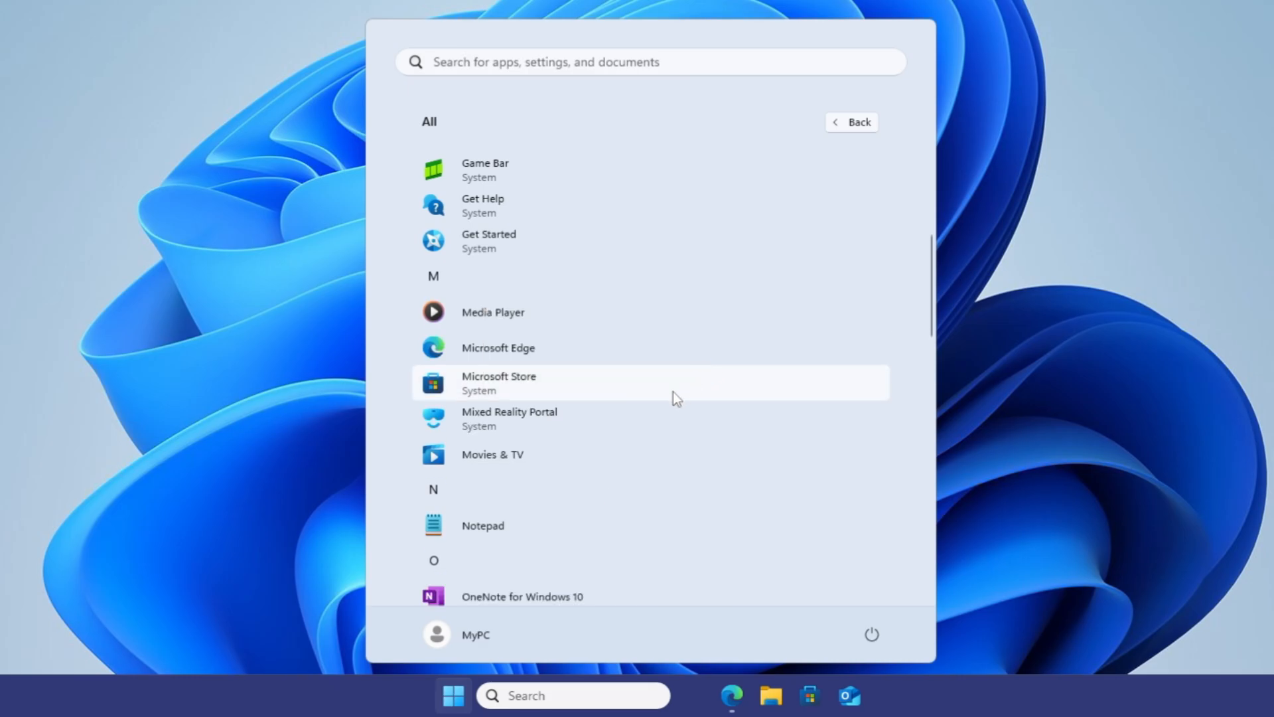
Uninstall the Mixed Reality Portal app
right_click(593, 422)
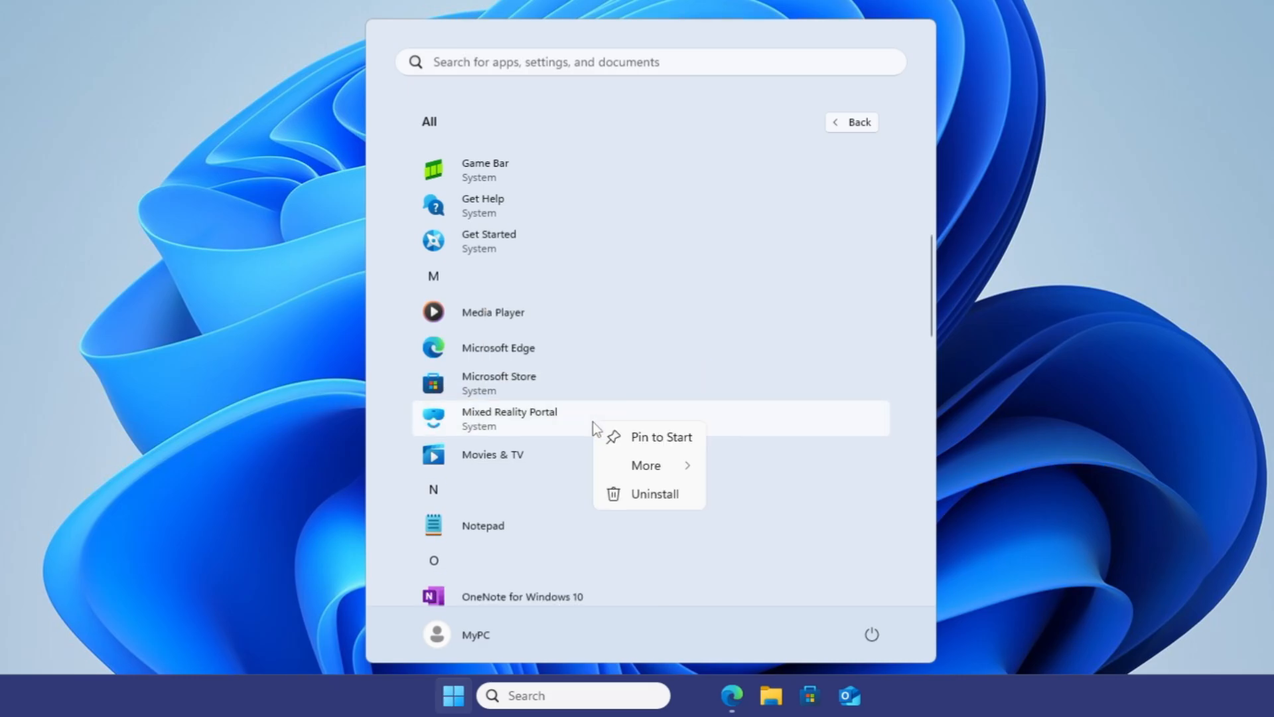
left_click(643, 492)
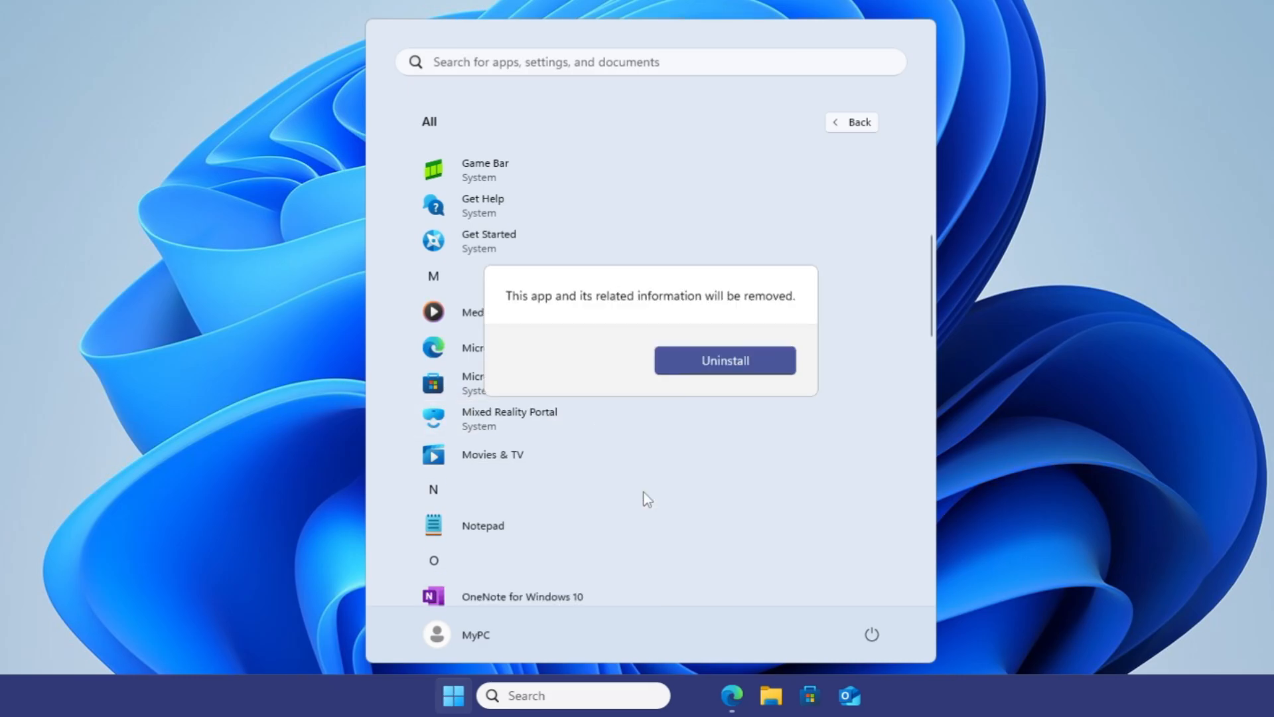
left_click(716, 363)
right_click(610, 413)
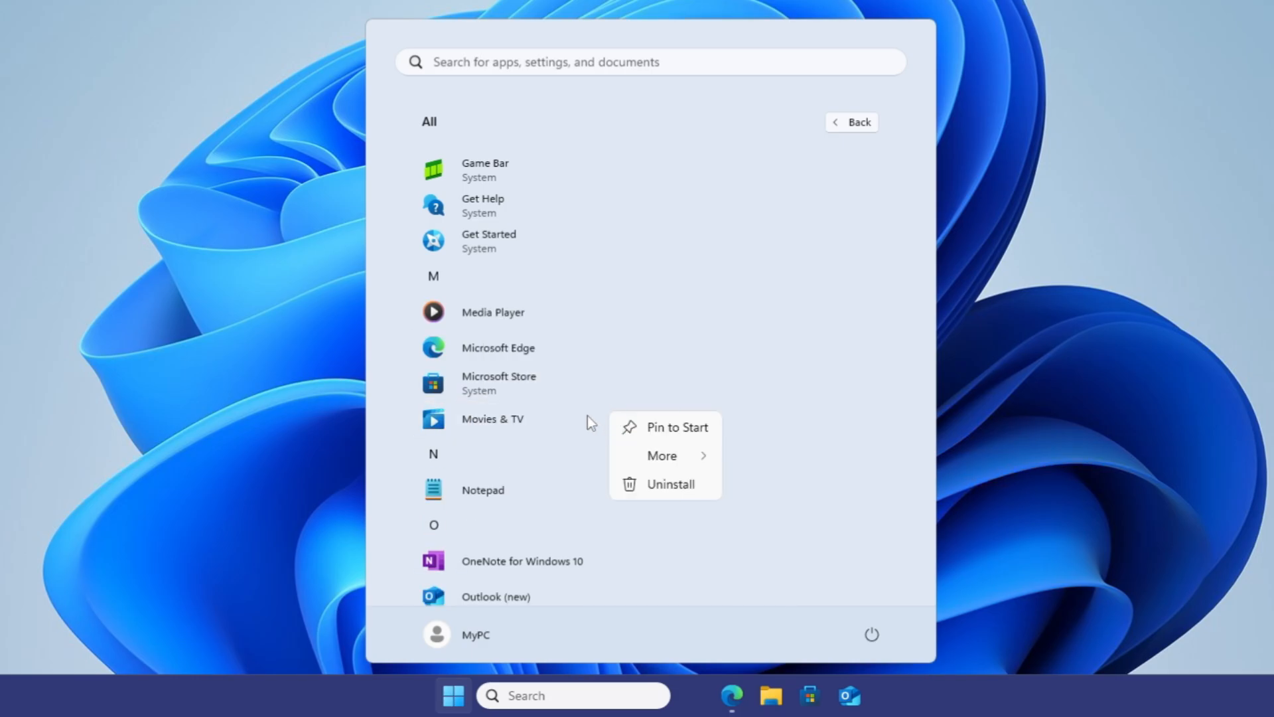
left_click(524, 508)
Uninstall the Paint 3D app
scroll(544, 505, "down", 4)
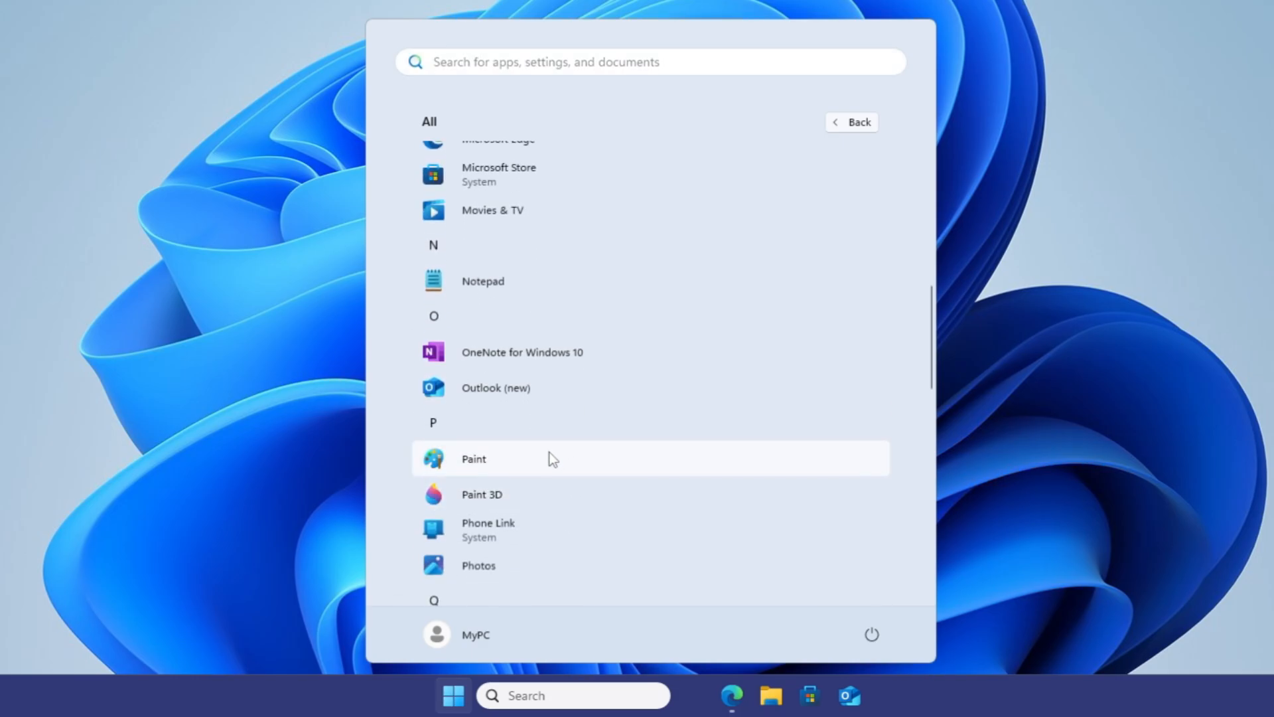
right_click(562, 435)
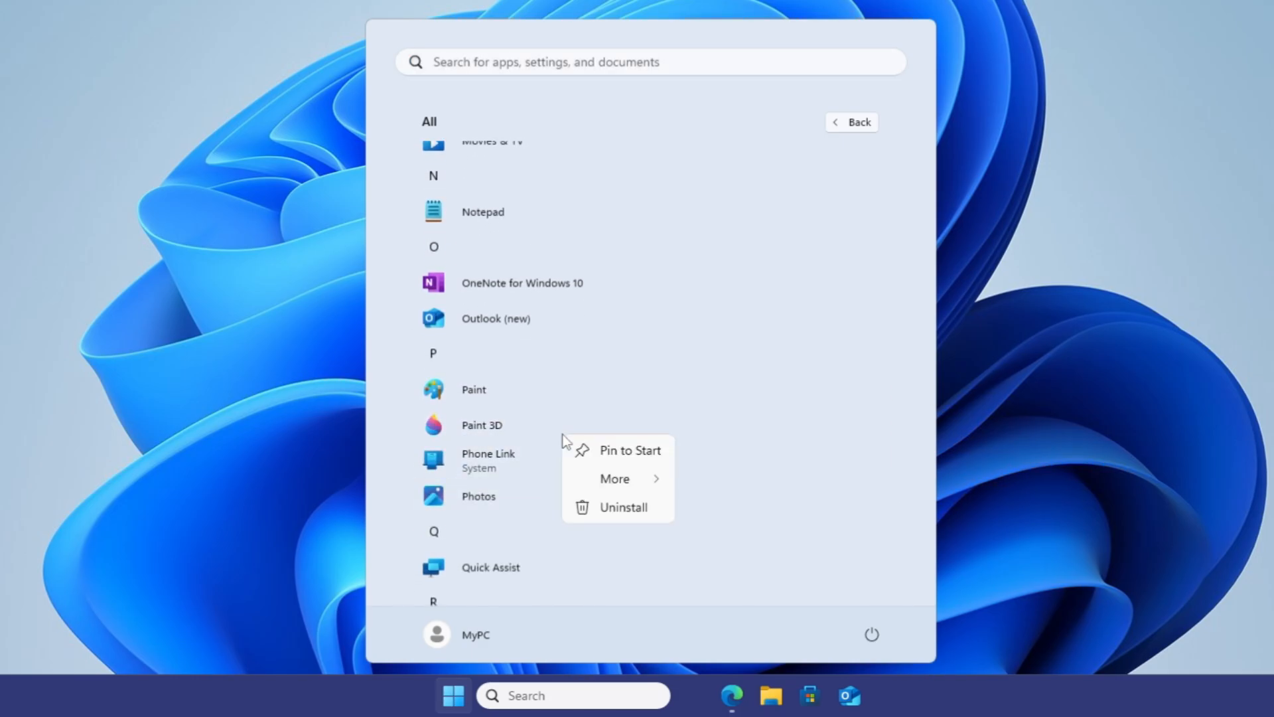
left_click(626, 503)
left_click(730, 378)
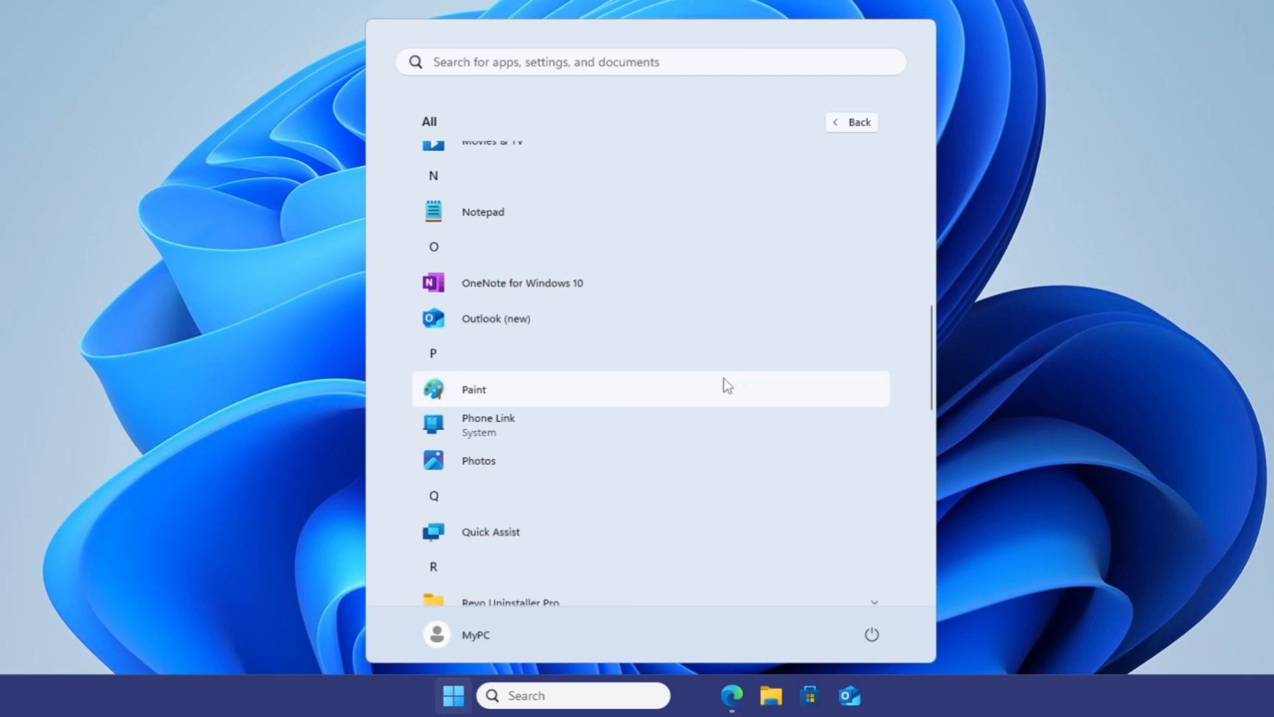
Uninstall the Skype app
scroll(548, 361, "down", 4)
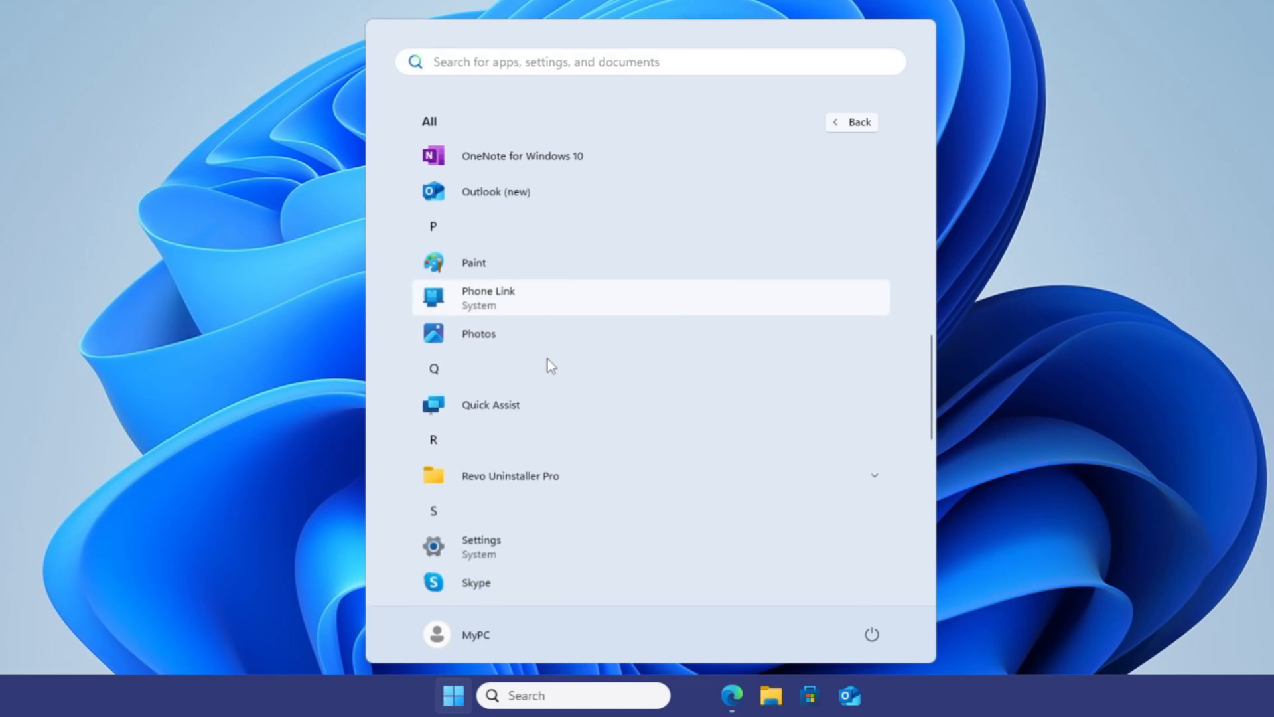
scroll(548, 362, "down", 1)
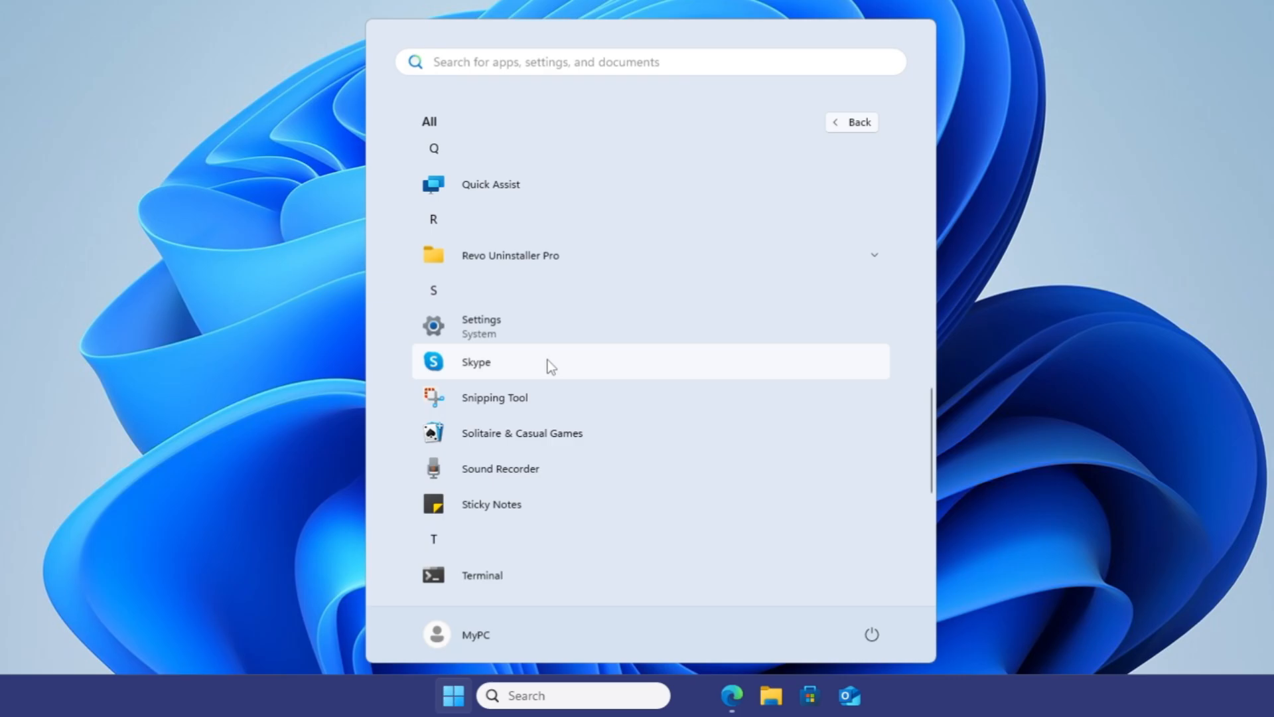
right_click(548, 361)
left_click(609, 434)
left_click(730, 310)
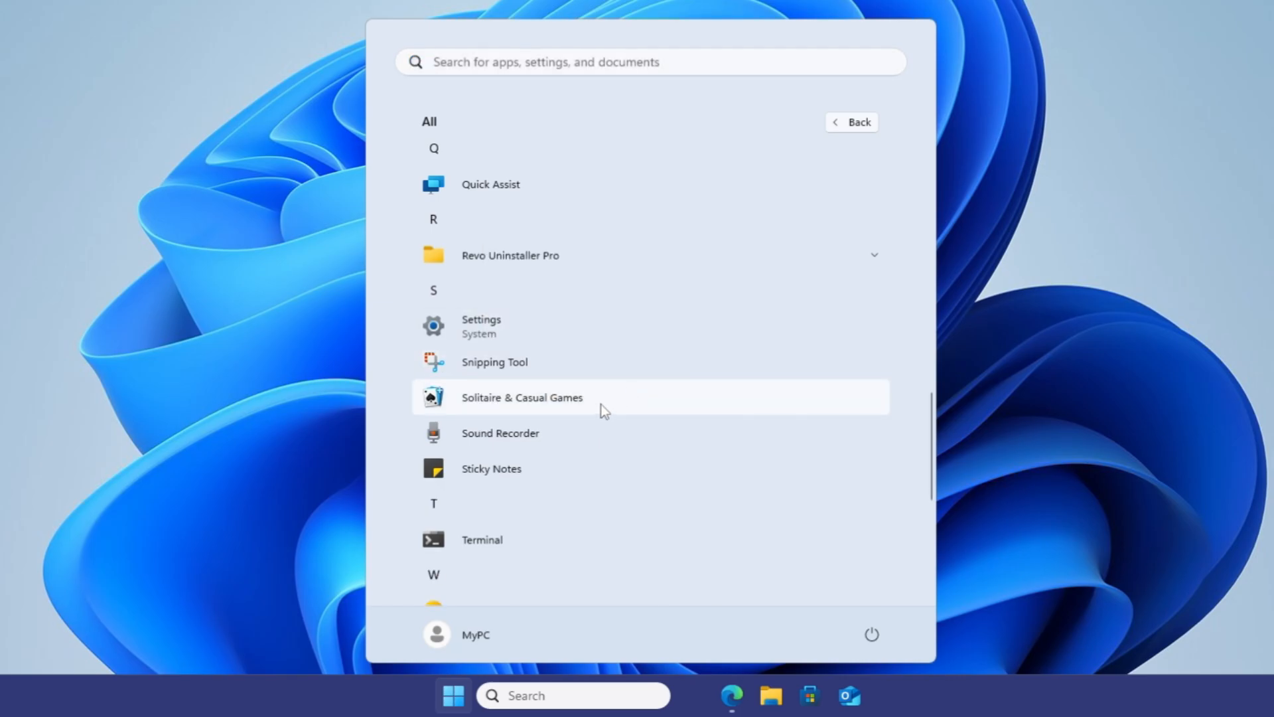
Uninstall the Weather app
scroll(609, 397, "down", 1)
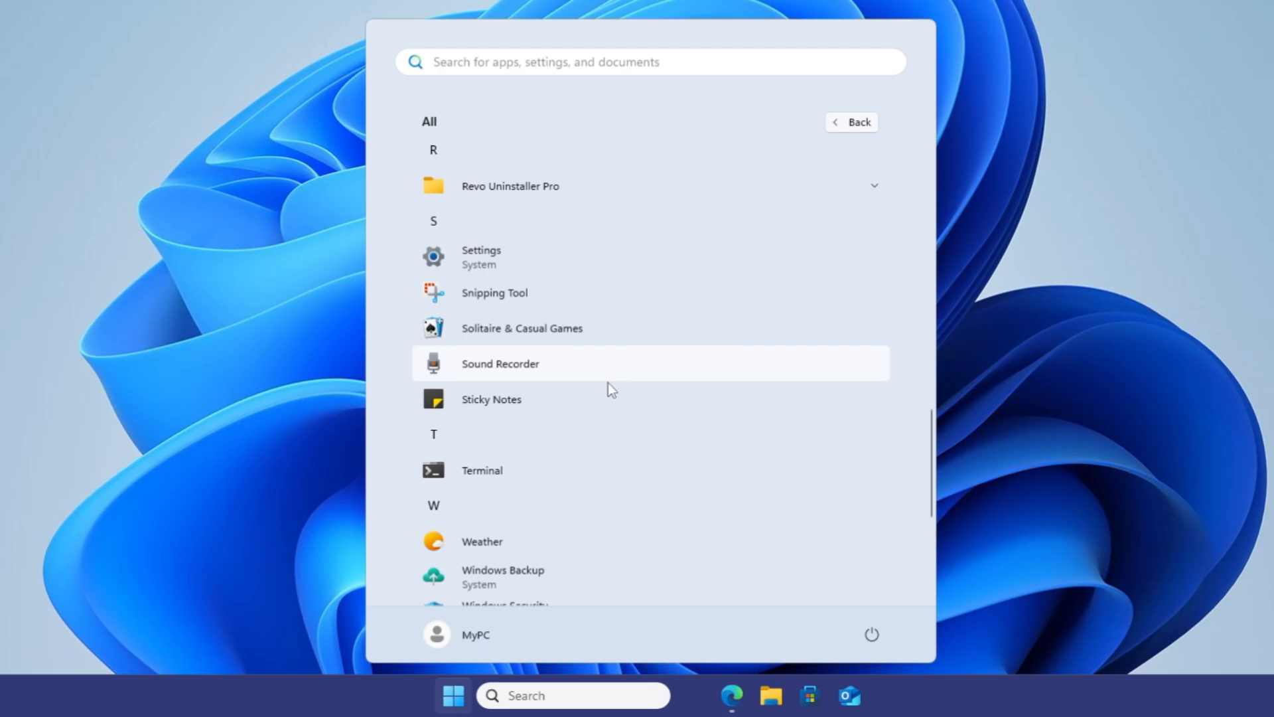
scroll(558, 368, "down", 3)
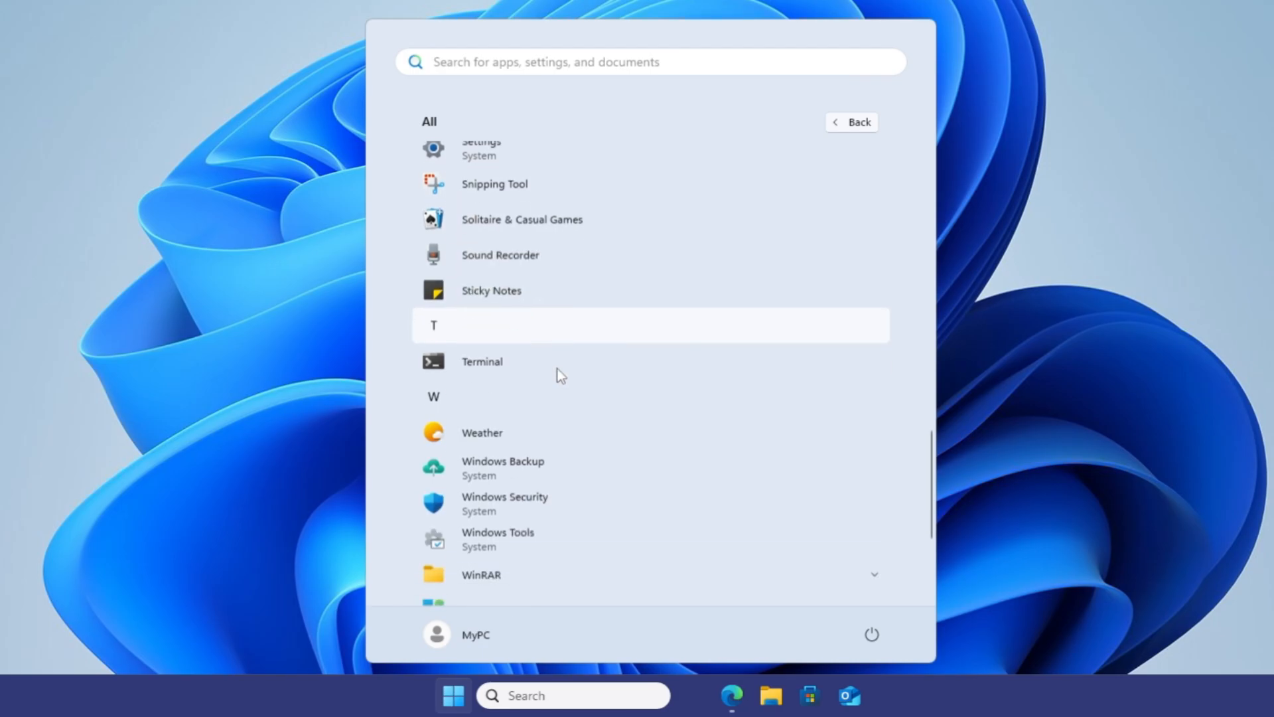
right_click(567, 330)
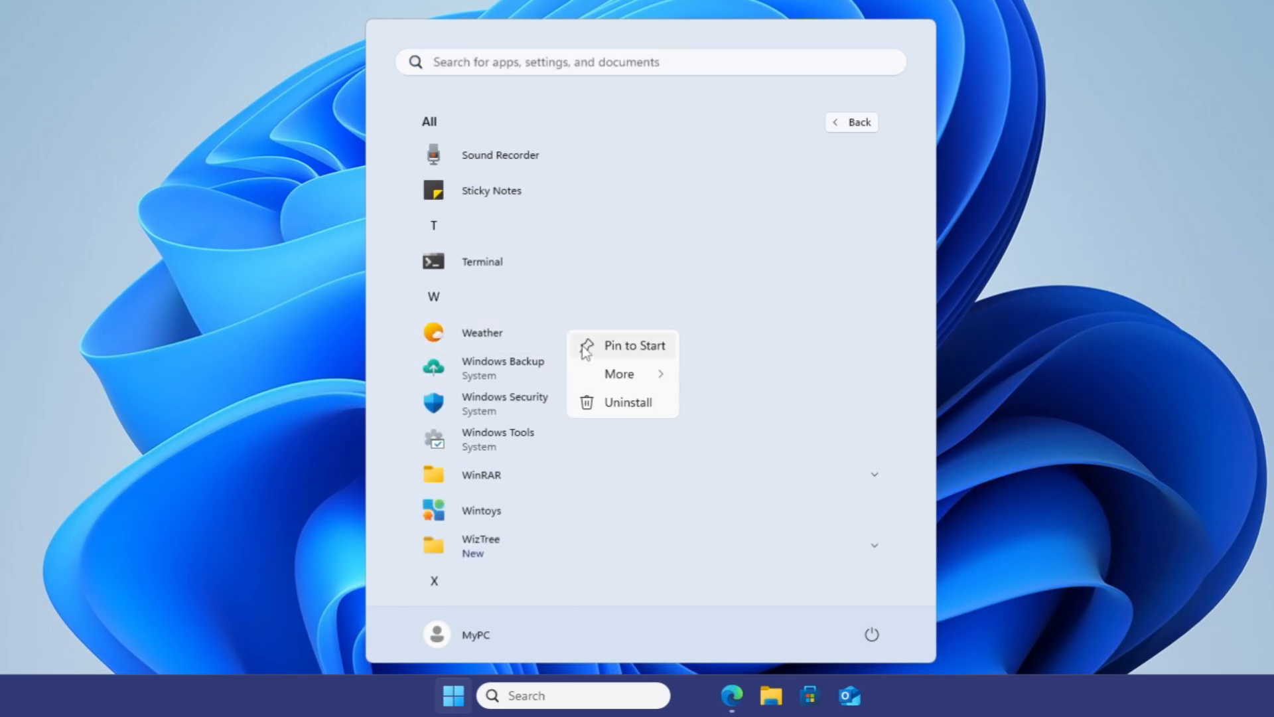
left_click(632, 403)
left_click(724, 272)
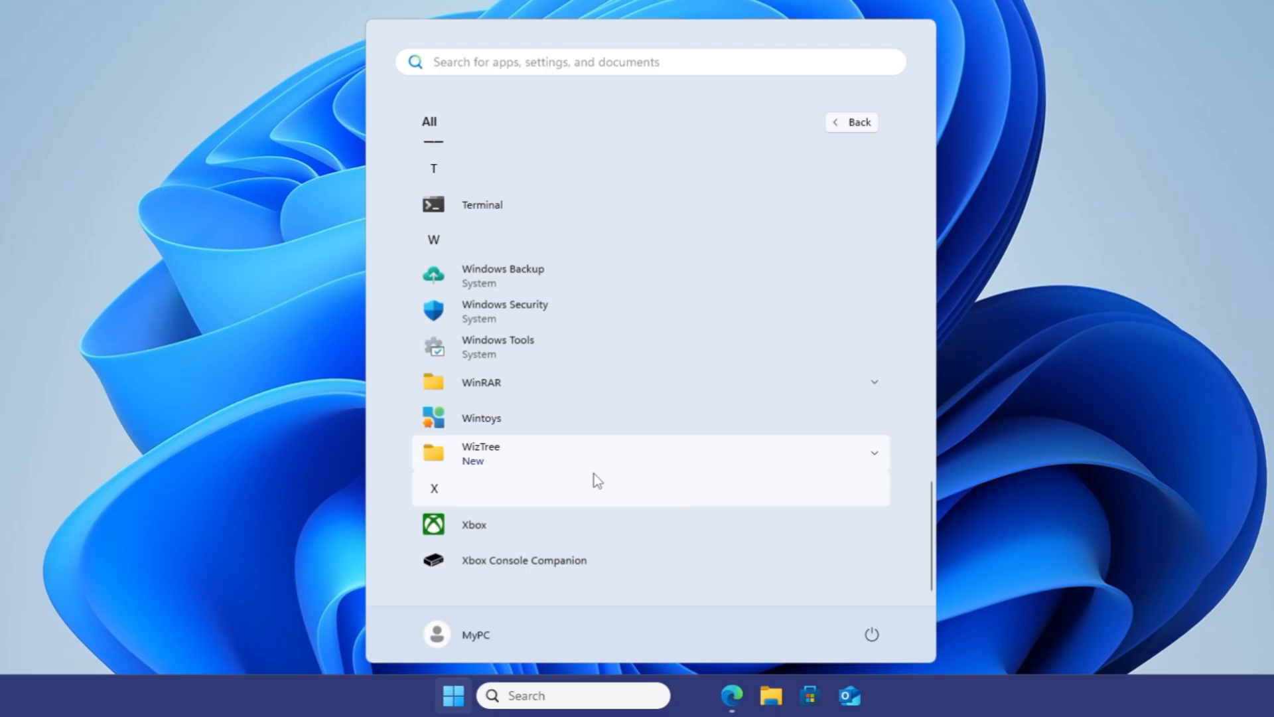
scroll(584, 398, "up", 5)
scroll(574, 327, "up", 12)
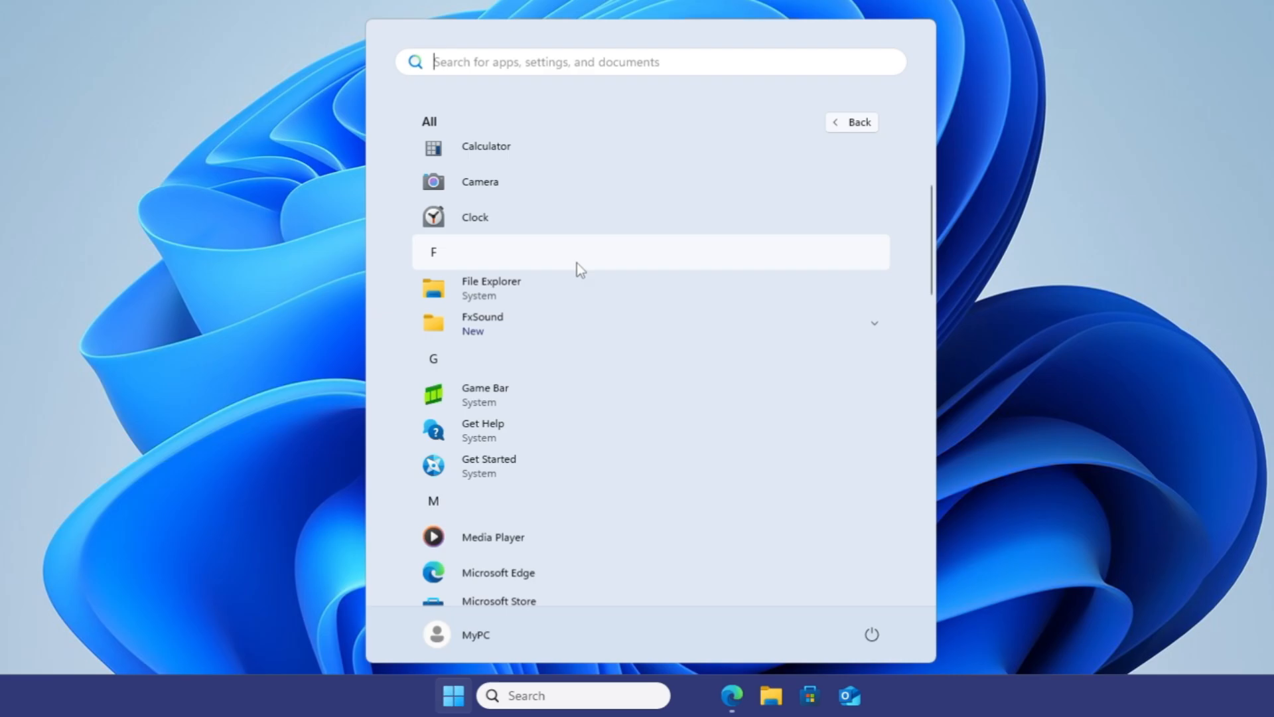
scroll(573, 268, "up", 2)
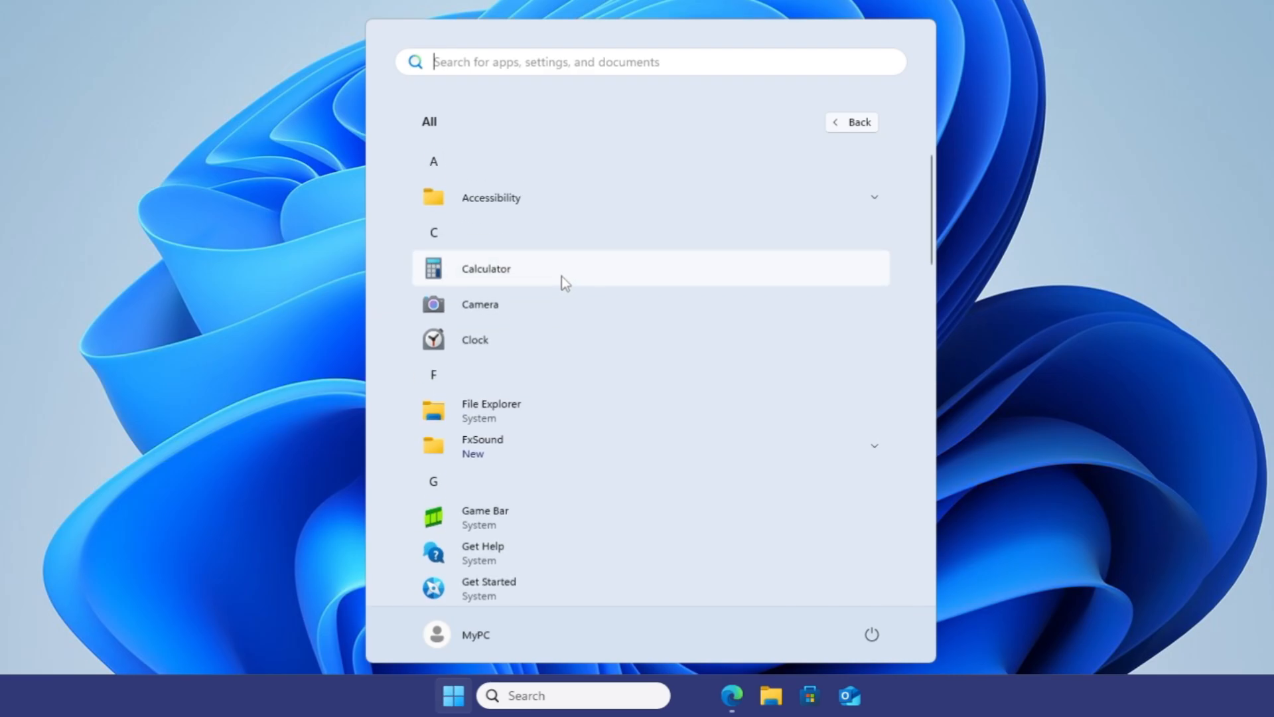
left_click(562, 276)
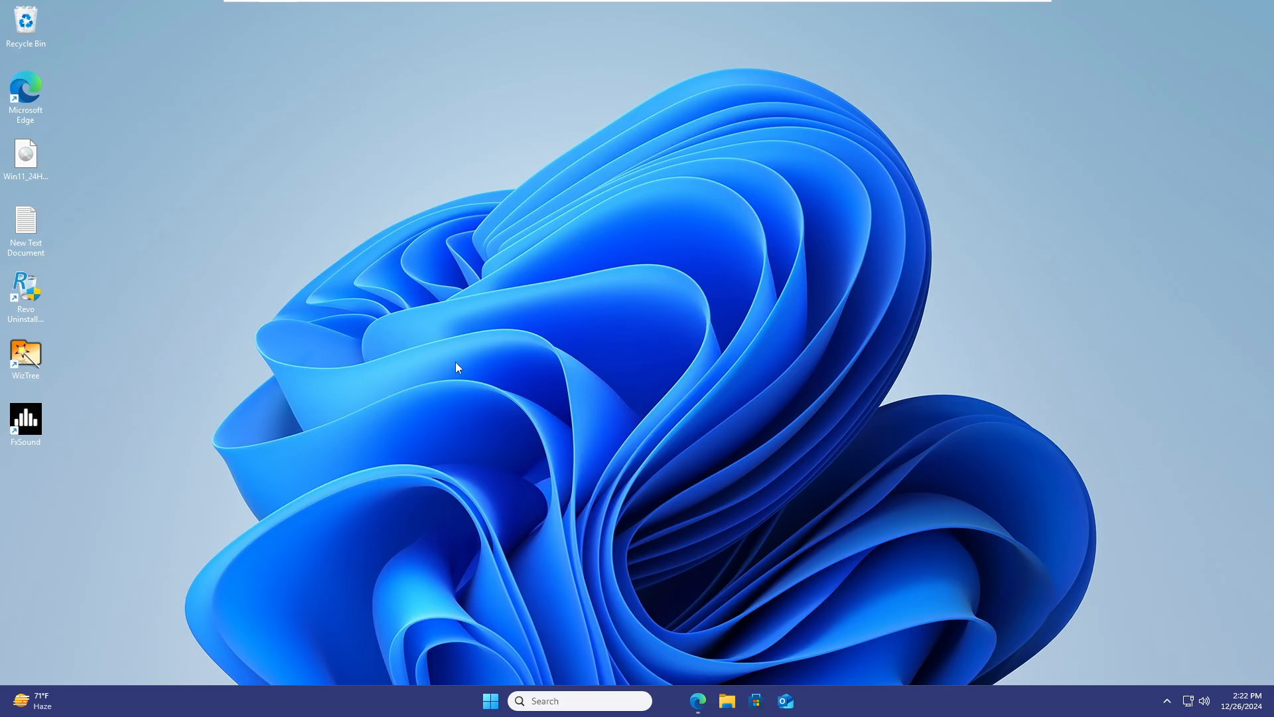
Restart the computer
left_click(492, 704)
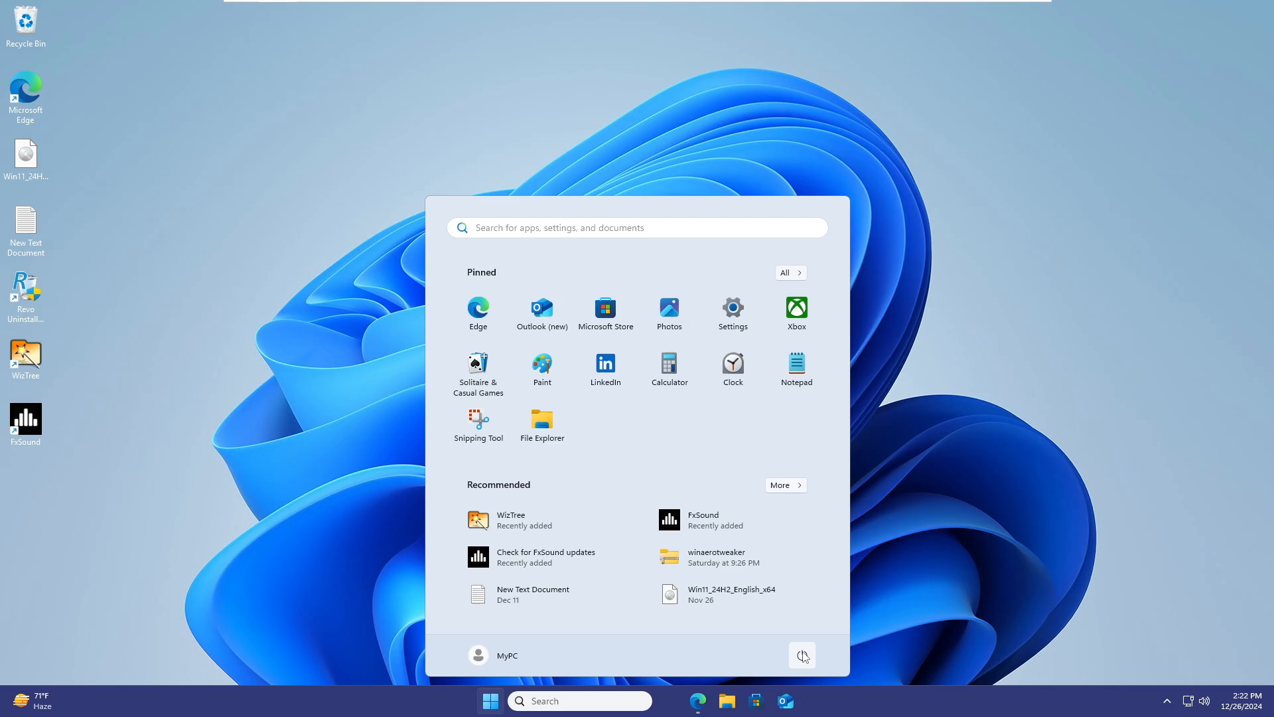
left_click(802, 655)
left_click(814, 627)
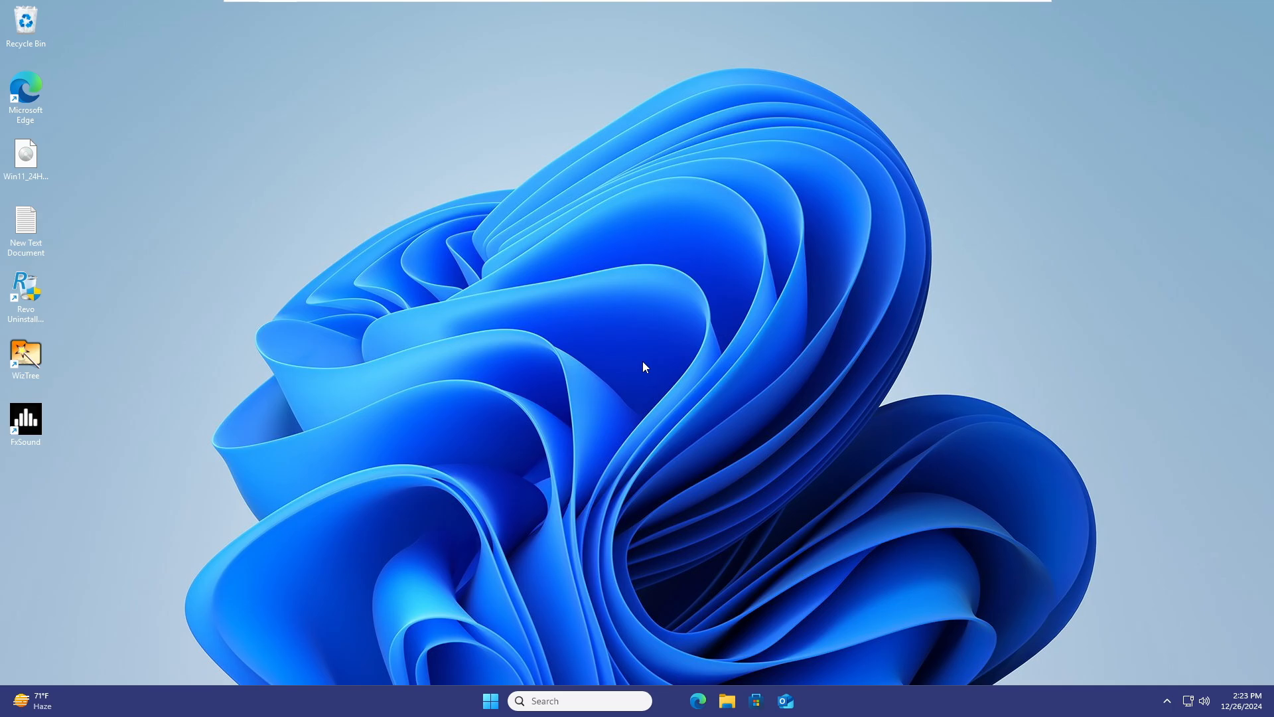
Check memory usage, CPU utilization and the number of running processes in Task Manager, and close it
right_click(446, 699)
left_click(494, 651)
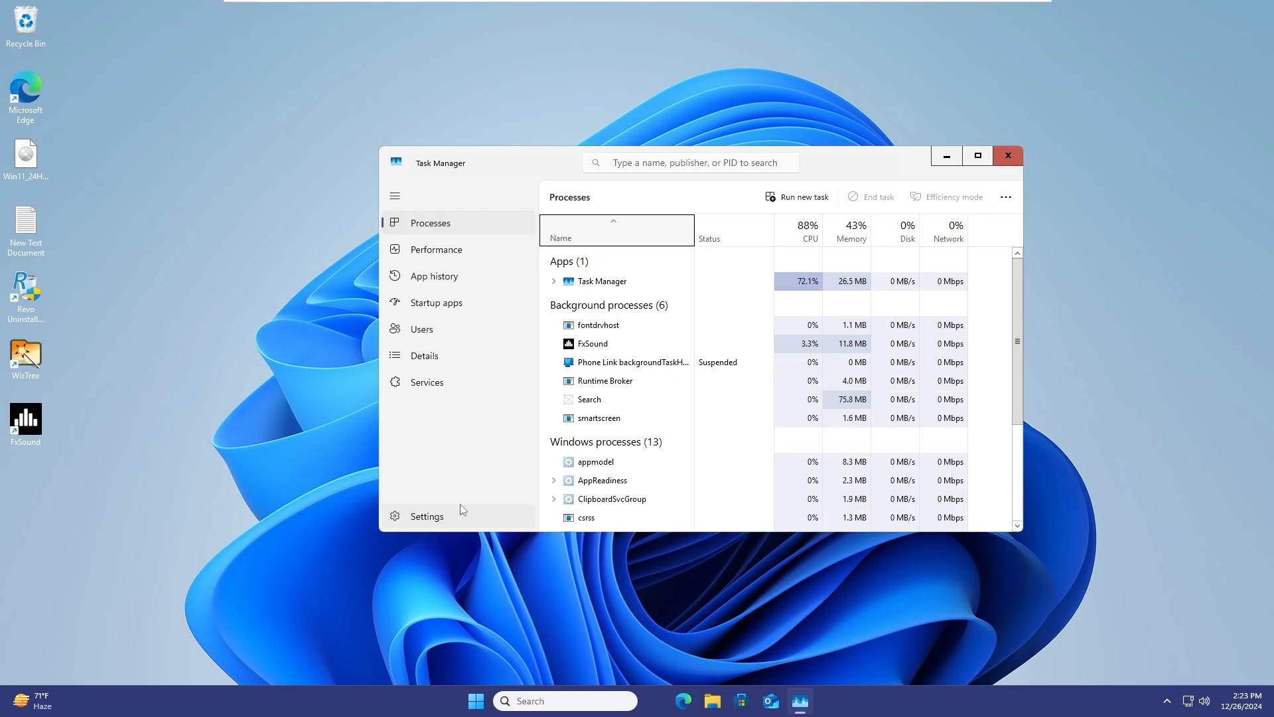
left_click(457, 250)
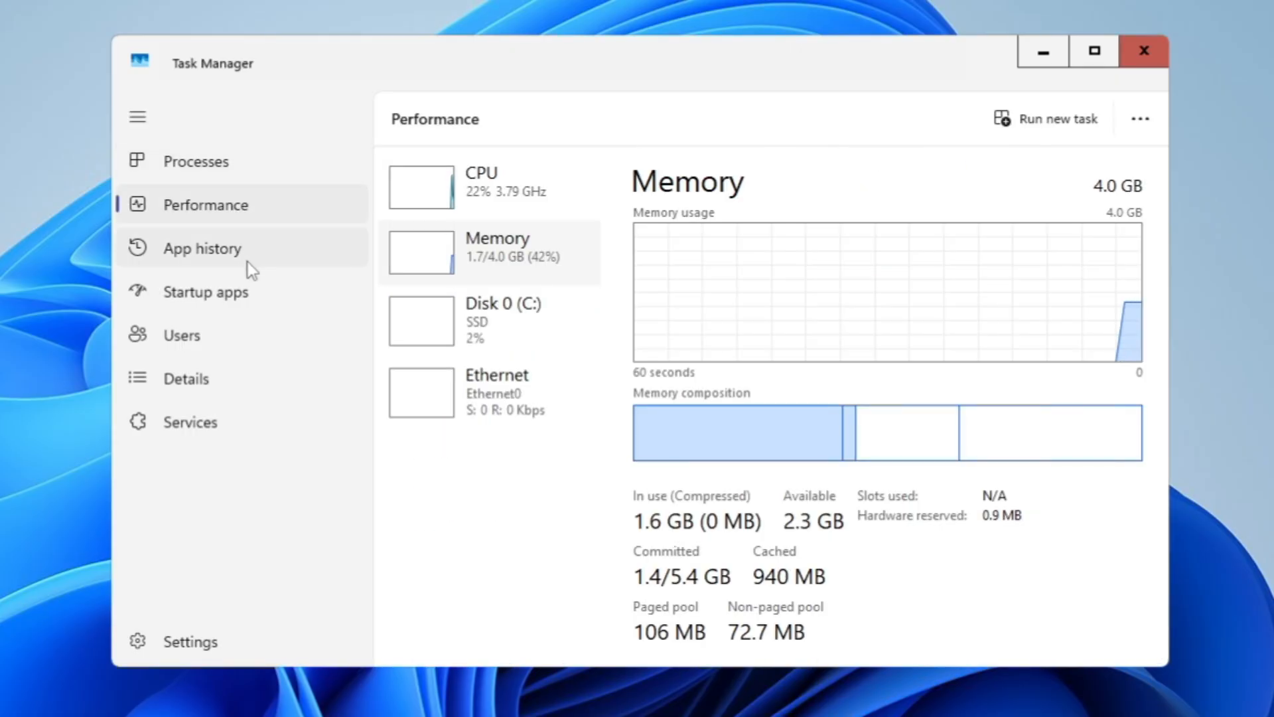
left_click(490, 211)
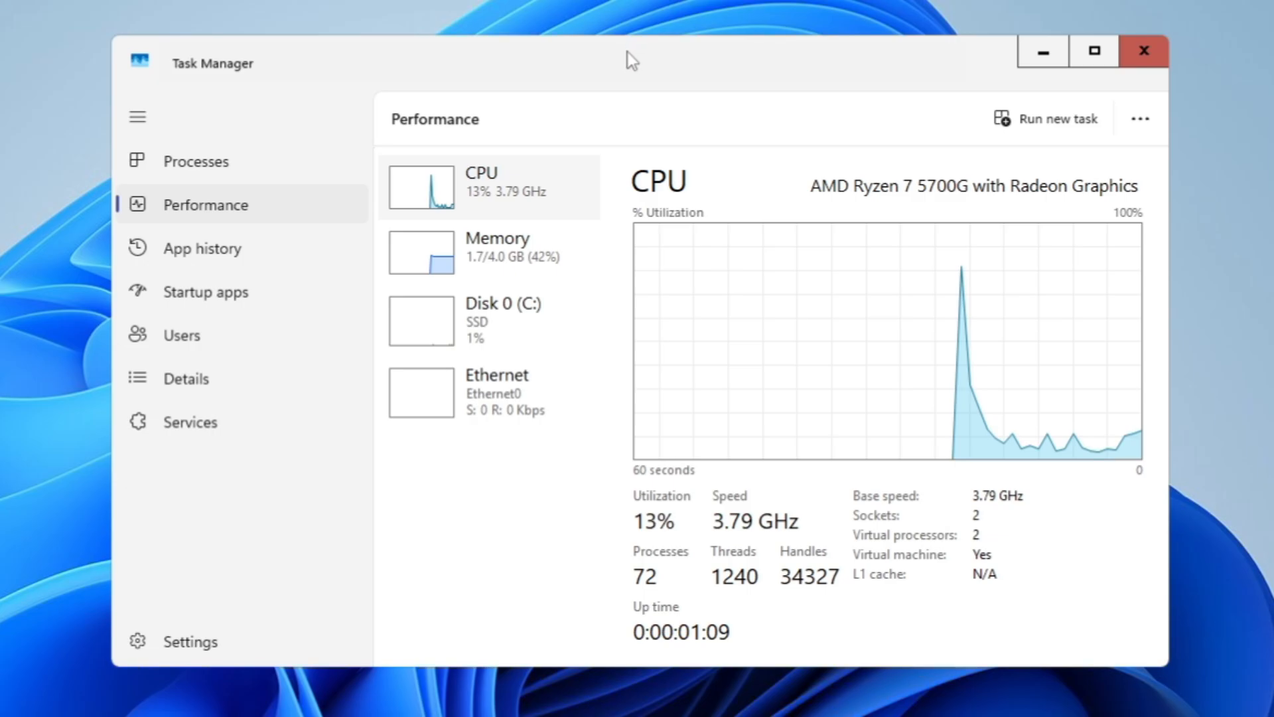
left_click(1142, 51)
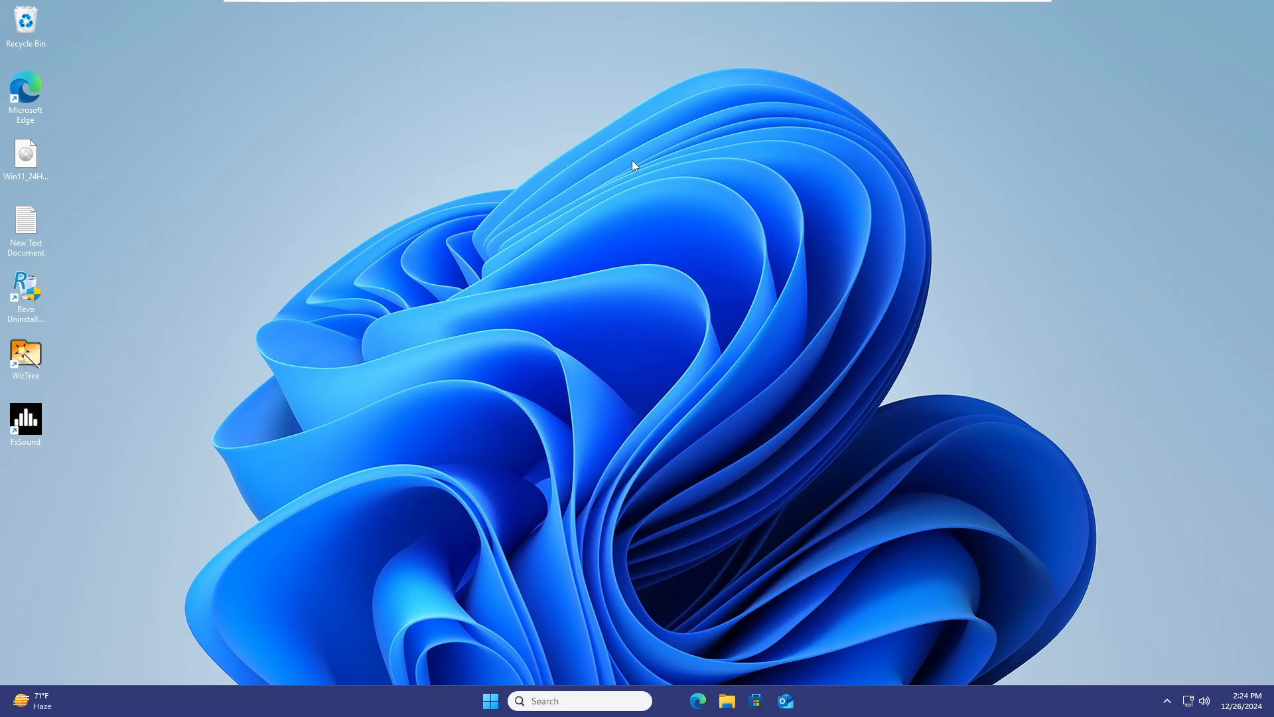
right_click(663, 176)
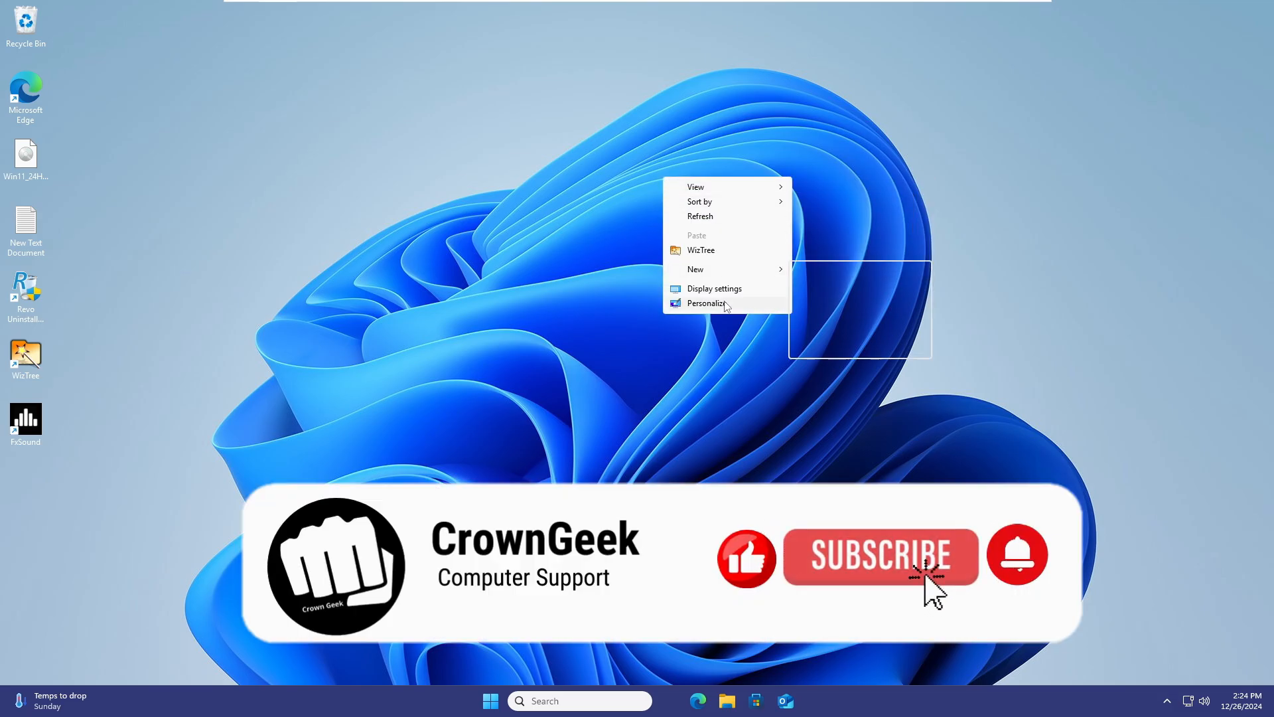
left_click(771, 393)
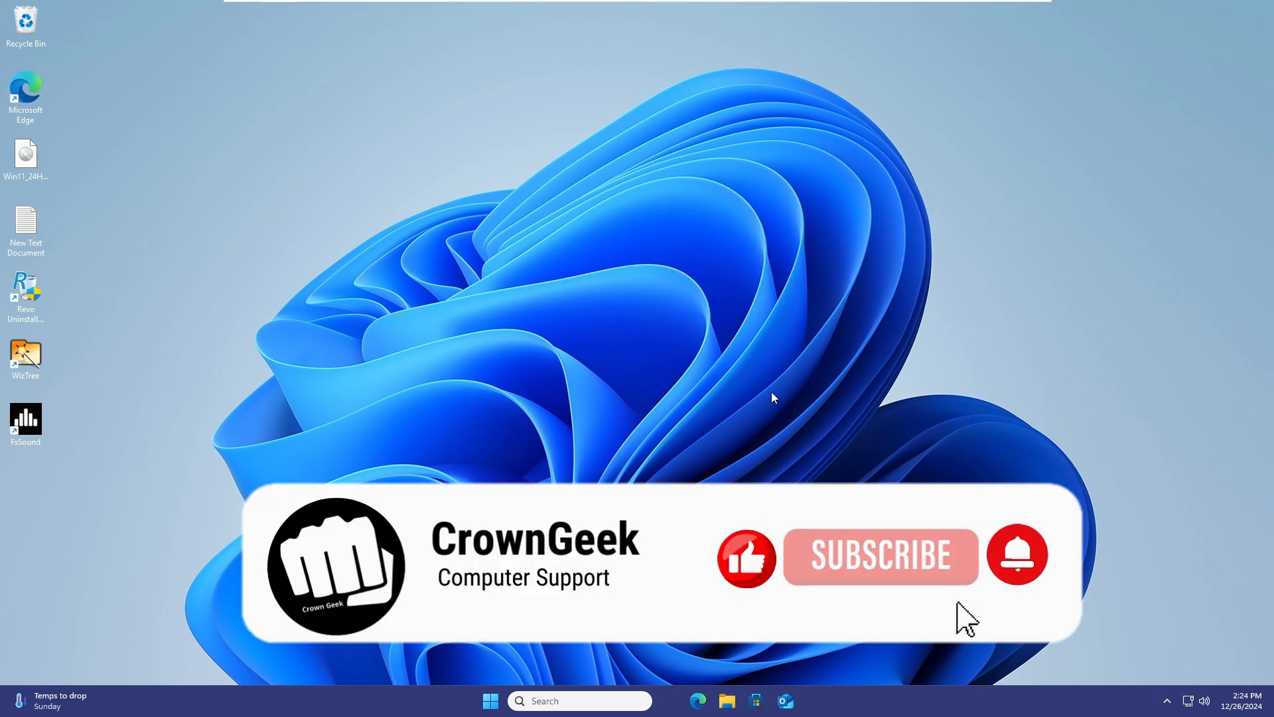